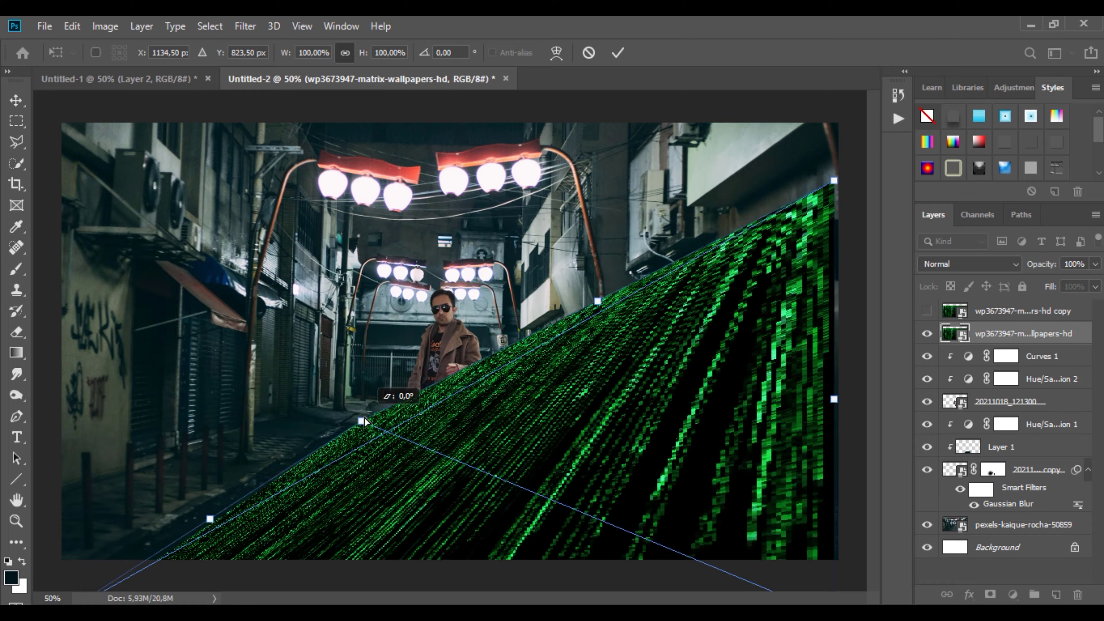
Distort the visible matrix wallpaper layer in perspective so it covers the whole street floor, and apply the transform
{"action": "left_click_drag", "start_coordinate": [839, 186], "coordinate": [530, 401]}
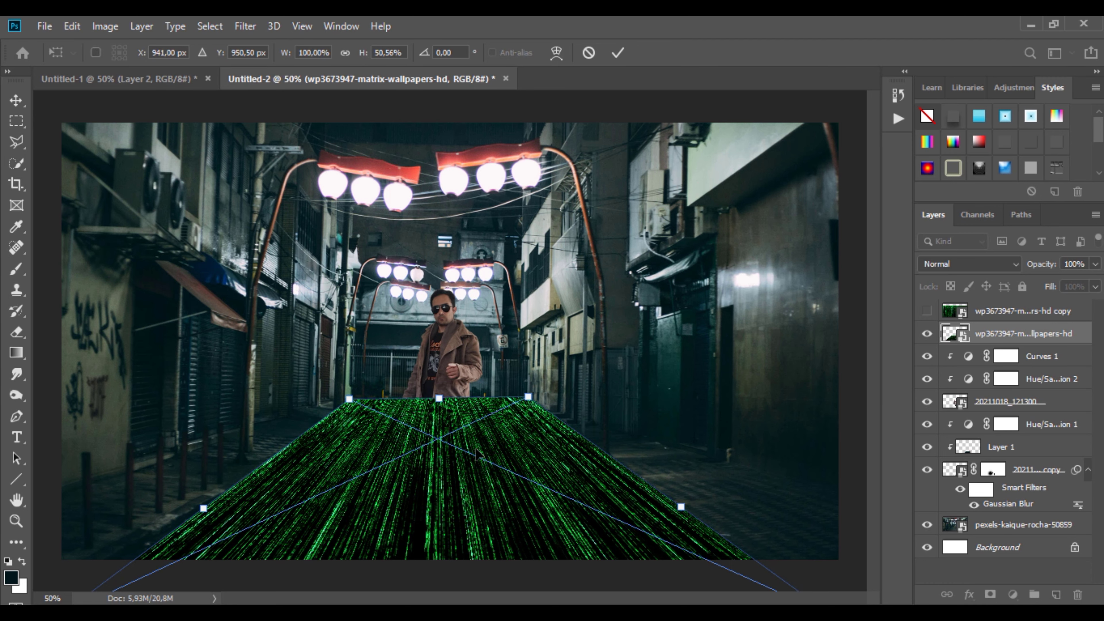
{"action": "left_click", "coordinate": [476, 451], "text": "alt"}
{"action": "left_click_drag", "start_coordinate": [712, 528], "coordinate": [842, 492]}
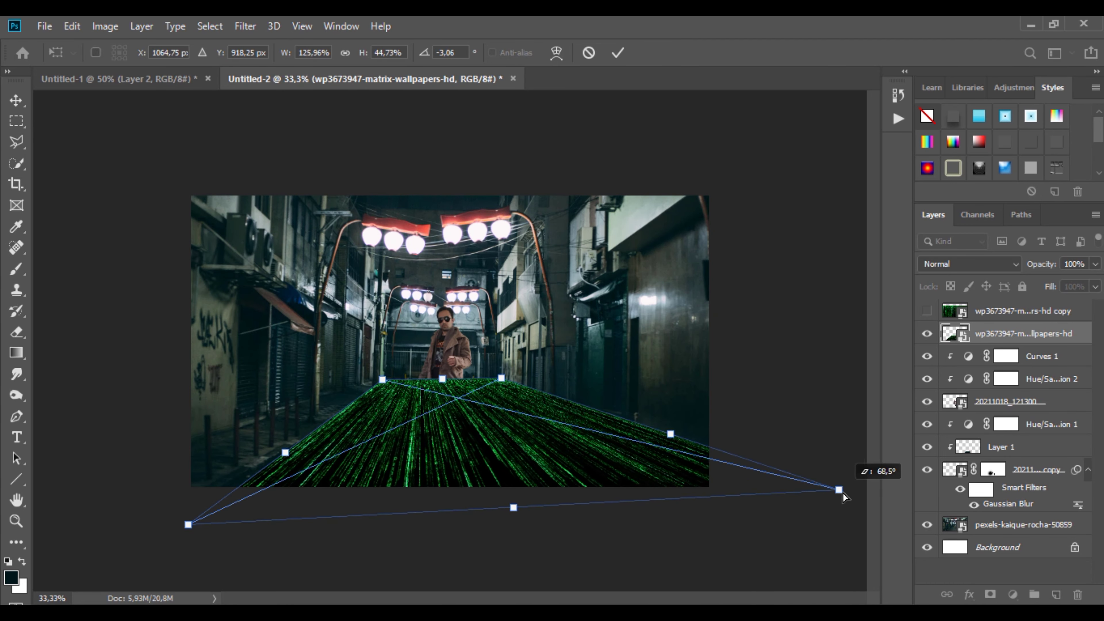
{"action": "left_click_drag", "start_coordinate": [189, 524], "coordinate": [57, 482]}
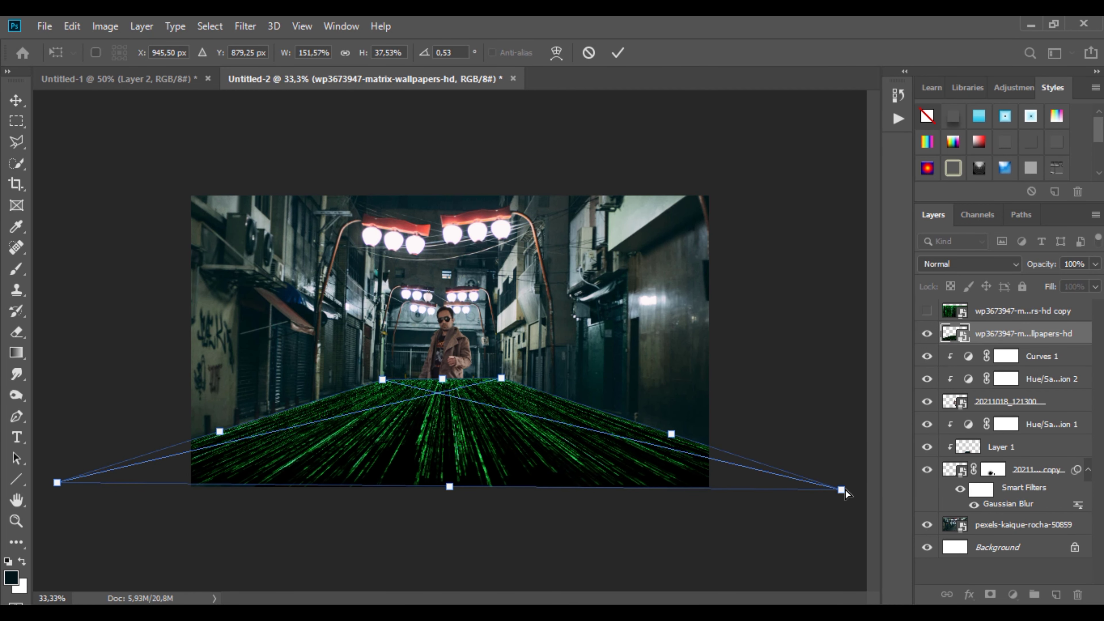
{"action": "left_click_drag", "start_coordinate": [842, 491], "coordinate": [848, 490]}
{"action": "left_click", "coordinate": [618, 52]}
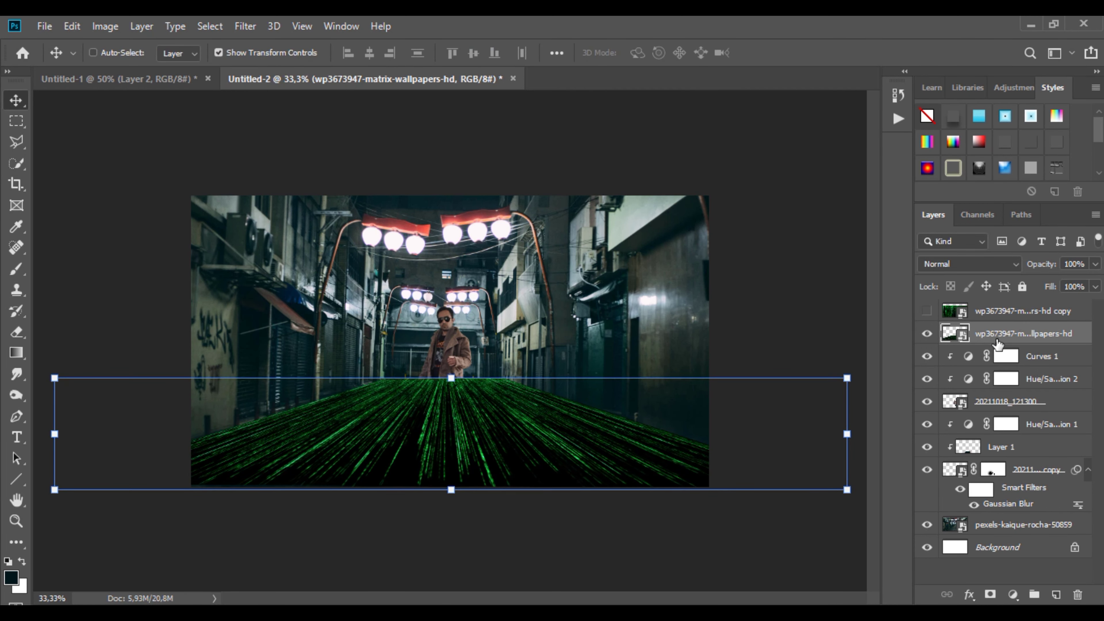
Move the floor matrix layer directly above the pexels-kaique-rocha-50859 layer and set its blend mode to Color Dodge
{"action": "left_click_drag", "start_coordinate": [1013, 334], "coordinate": [1008, 500]}
{"action": "left_click", "coordinate": [948, 263]}
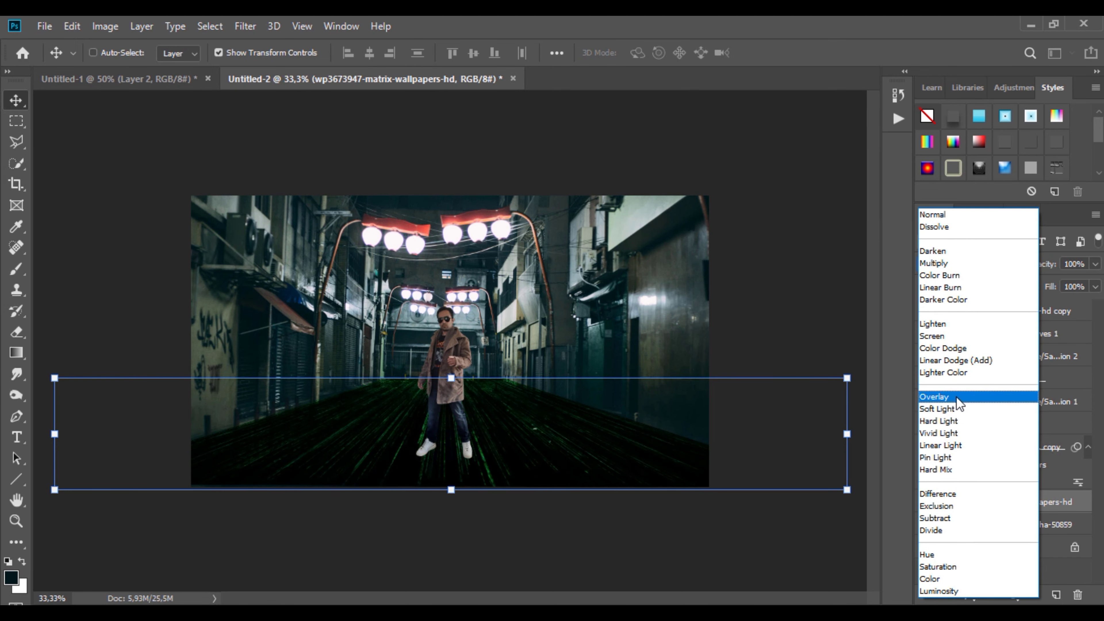
{"action": "left_click", "coordinate": [960, 351]}
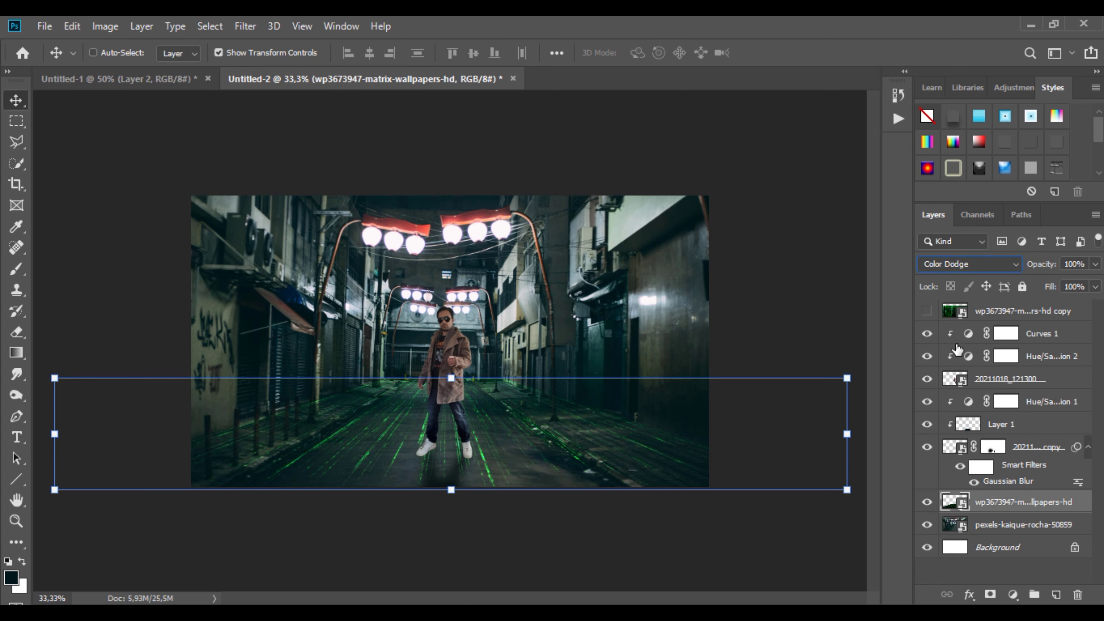
Move the hidden wallpaper copy directly above the floor matrix layer, duplicate it, and show only the lower of the two copies
{"action": "left_click_drag", "start_coordinate": [1048, 314], "coordinate": [1040, 488]}
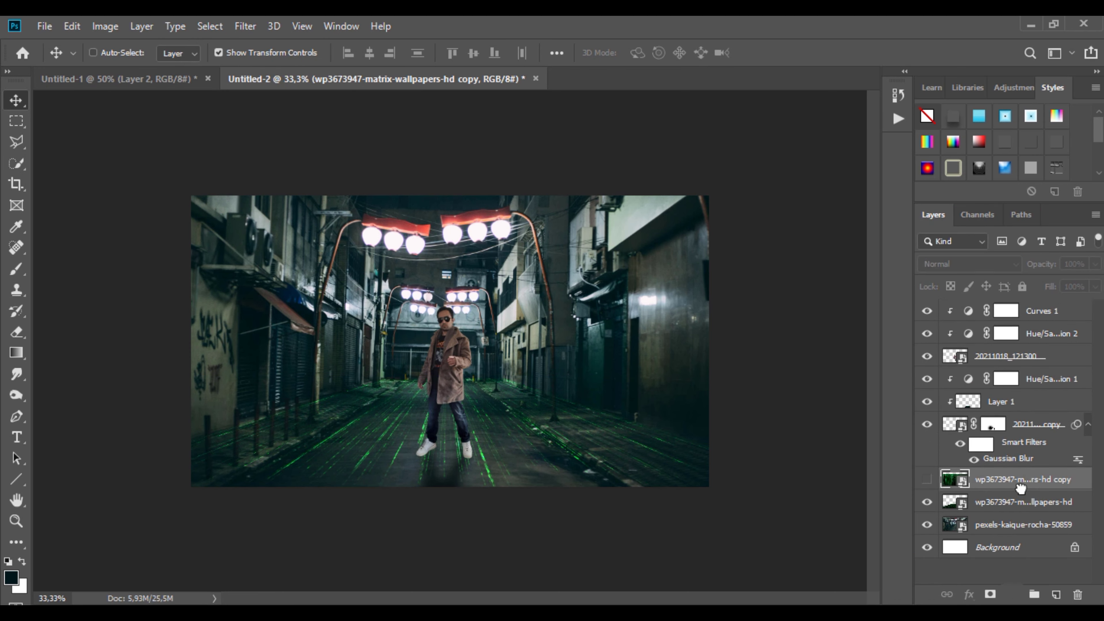
{"action": "key", "text": "ctrl+j"}
{"action": "left_click", "coordinate": [927, 504]}
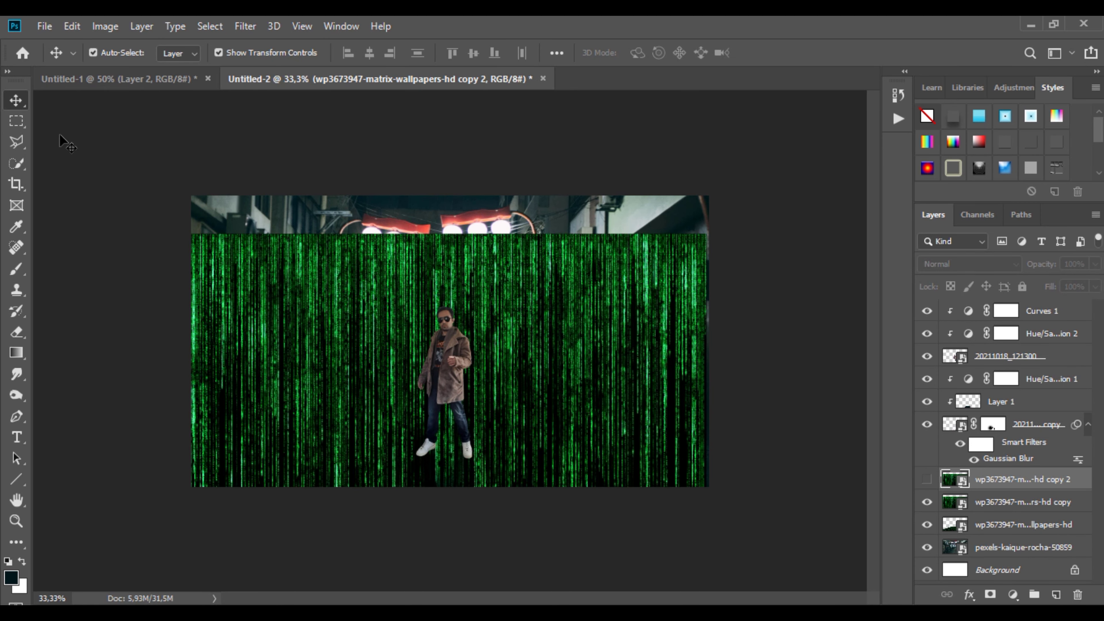
{"action": "left_click", "coordinate": [927, 480]}
{"action": "left_click", "coordinate": [928, 480]}
Distort the visible wallpaper copy by pulling its two left corners to the far end of the alley's right wall
{"action": "left_click", "coordinate": [1018, 502]}
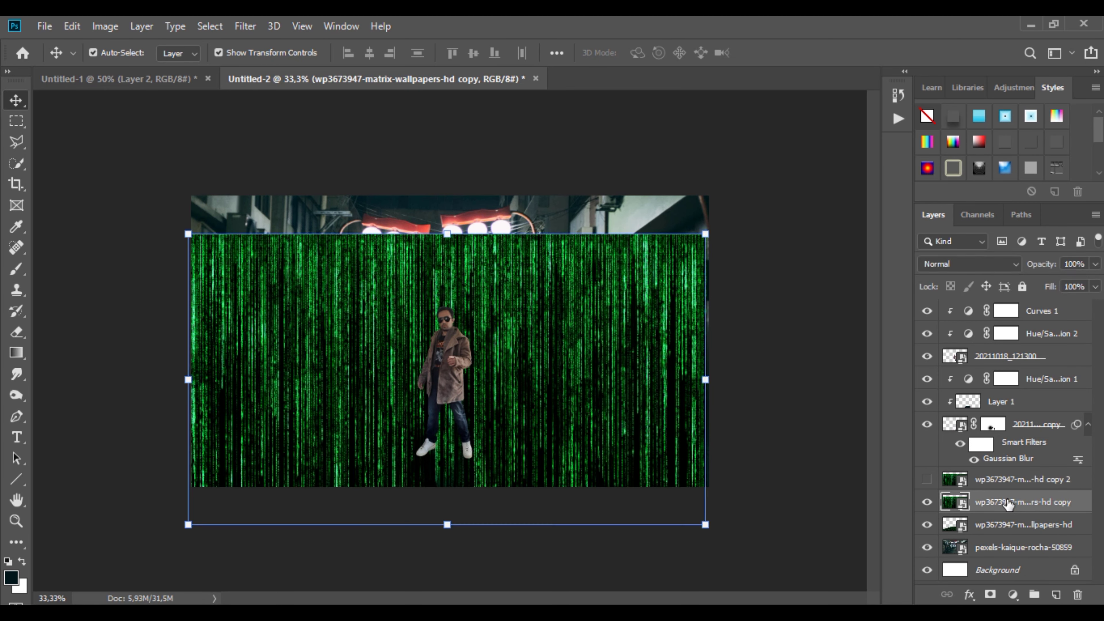
{"action": "key", "text": "ctrl+t"}
{"action": "right_click", "coordinate": [505, 290]}
{"action": "left_click", "coordinate": [569, 388]}
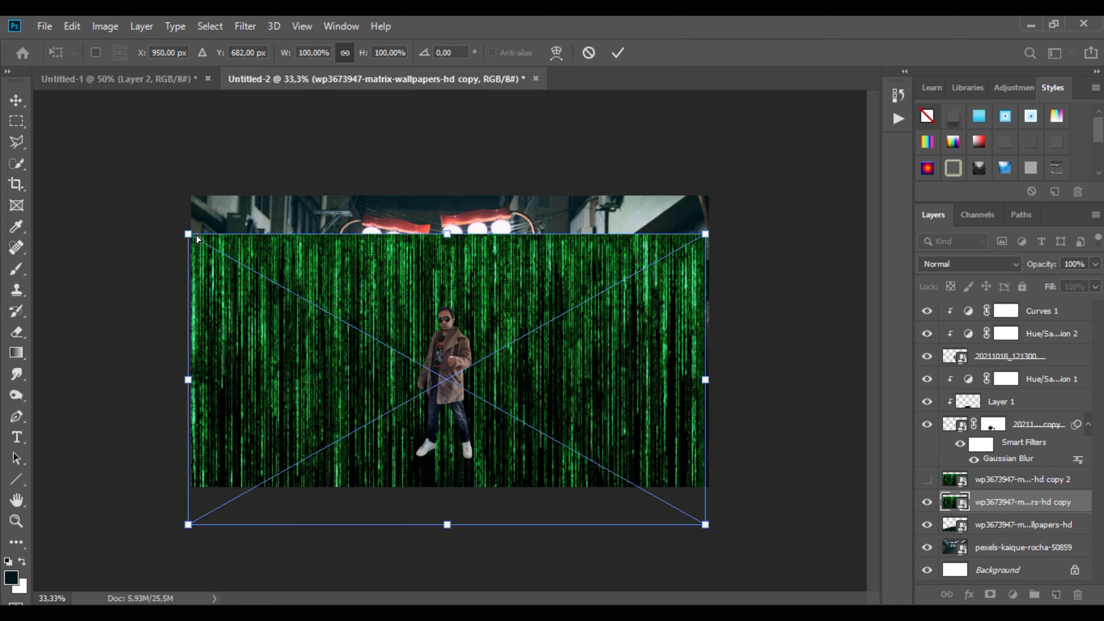
{"action": "left_click_drag", "start_coordinate": [188, 234], "coordinate": [495, 198]}
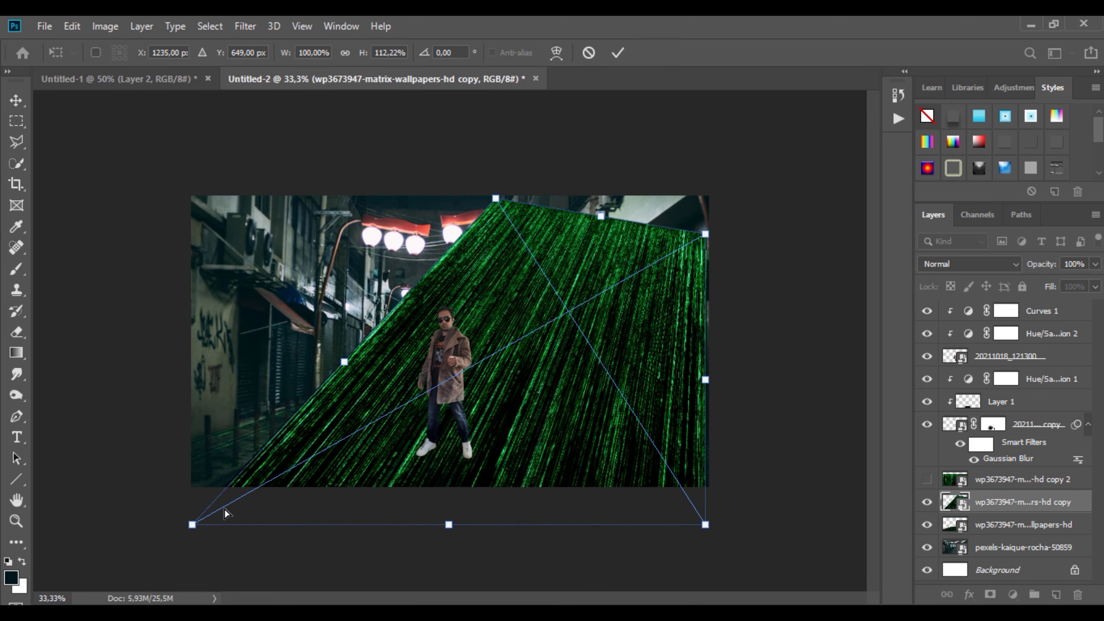
{"action": "left_click_drag", "start_coordinate": [188, 525], "coordinate": [496, 378]}
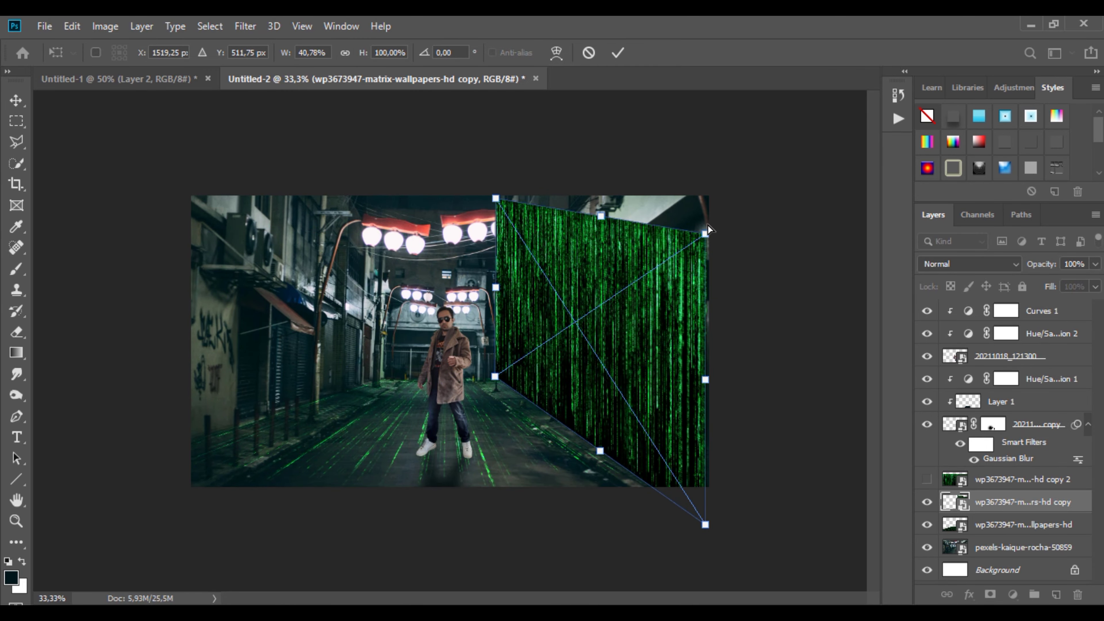
Fit the copy's corners to the right wall, extending past the canvas edge, and set its blend mode to Color Dodge
{"action": "left_click_drag", "start_coordinate": [707, 229], "coordinate": [710, 184]}
{"action": "left_click_drag", "start_coordinate": [706, 524], "coordinate": [726, 465]}
{"action": "left_click_drag", "start_coordinate": [505, 381], "coordinate": [497, 379]}
{"action": "left_click_drag", "start_coordinate": [710, 183], "coordinate": [715, 161]}
{"action": "left_click_drag", "start_coordinate": [497, 199], "coordinate": [495, 156]}
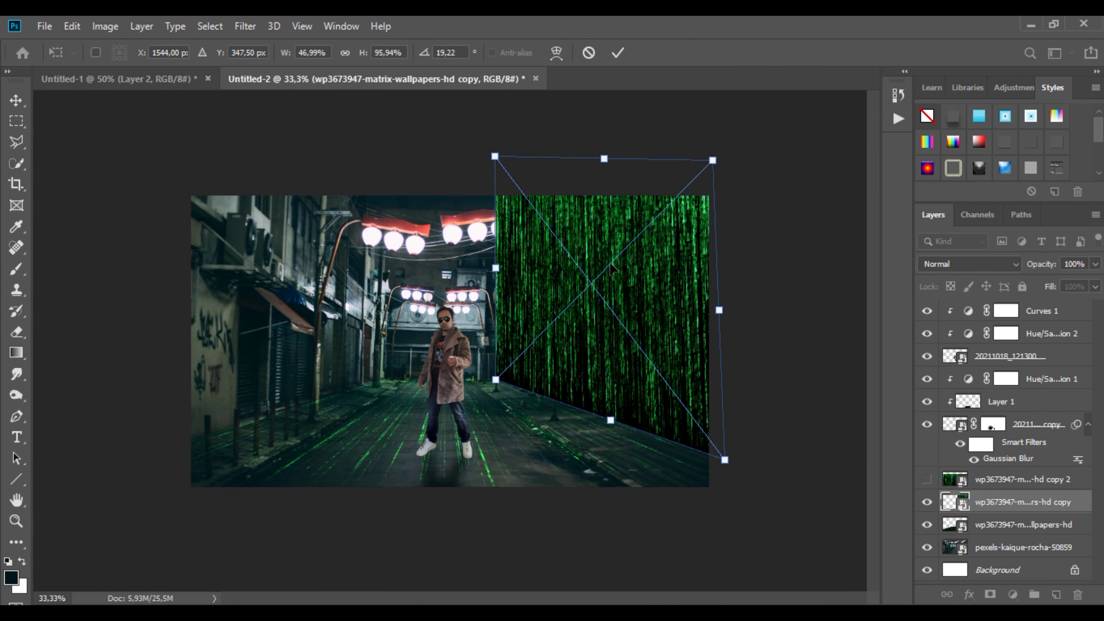
{"action": "left_click_drag", "start_coordinate": [730, 465], "coordinate": [743, 477]}
{"action": "left_click_drag", "start_coordinate": [710, 164], "coordinate": [748, 181]}
{"action": "left_click", "coordinate": [618, 52]}
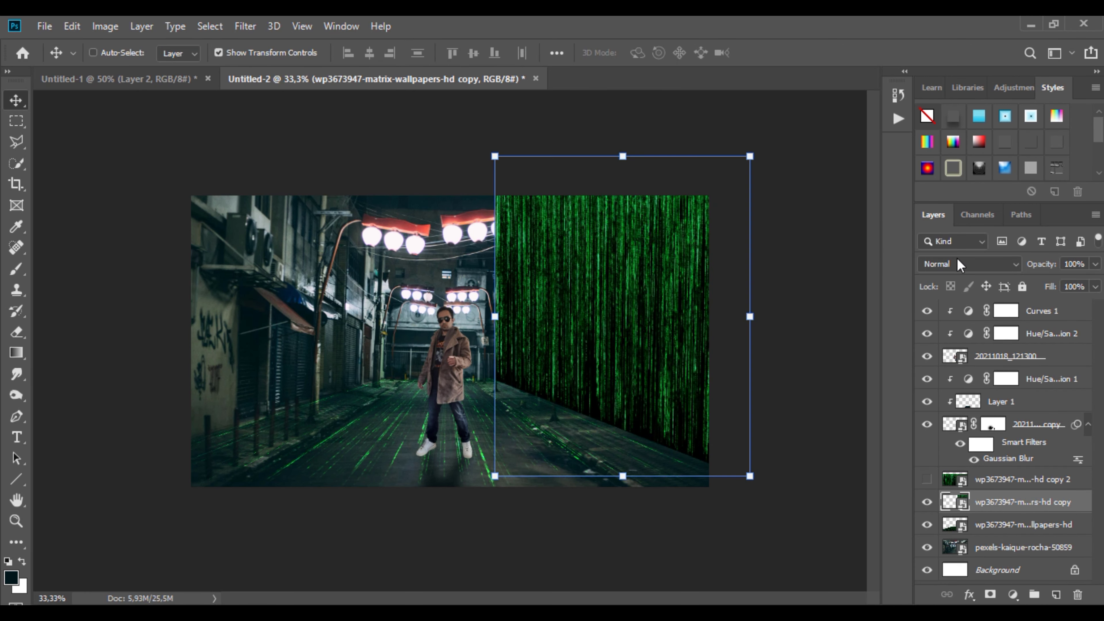
{"action": "left_click", "coordinate": [969, 264]}
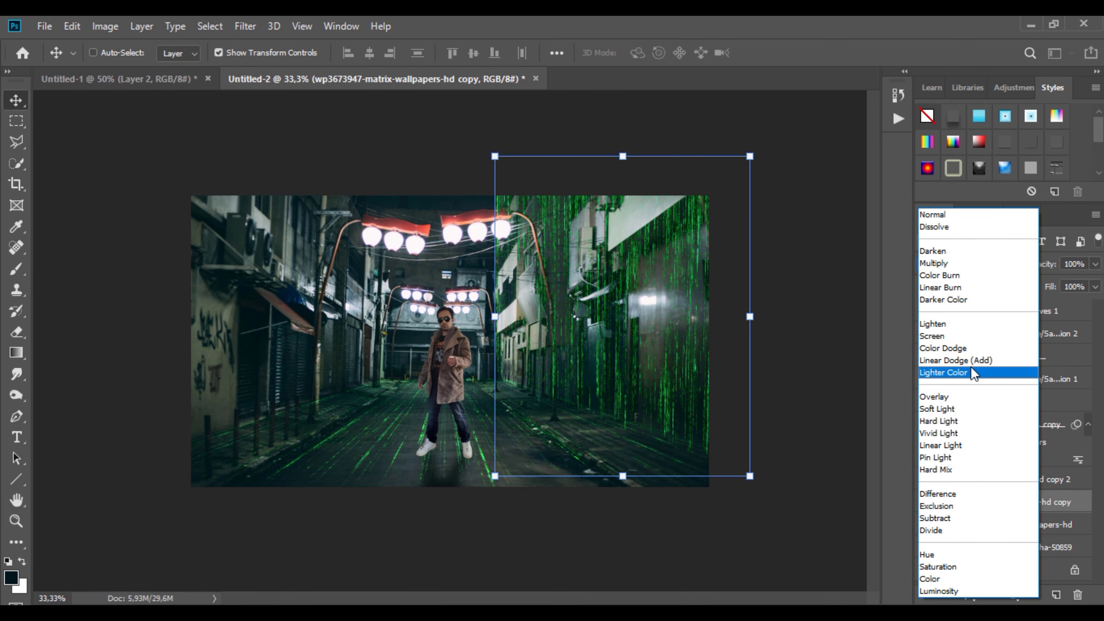
{"action": "left_click", "coordinate": [971, 351]}
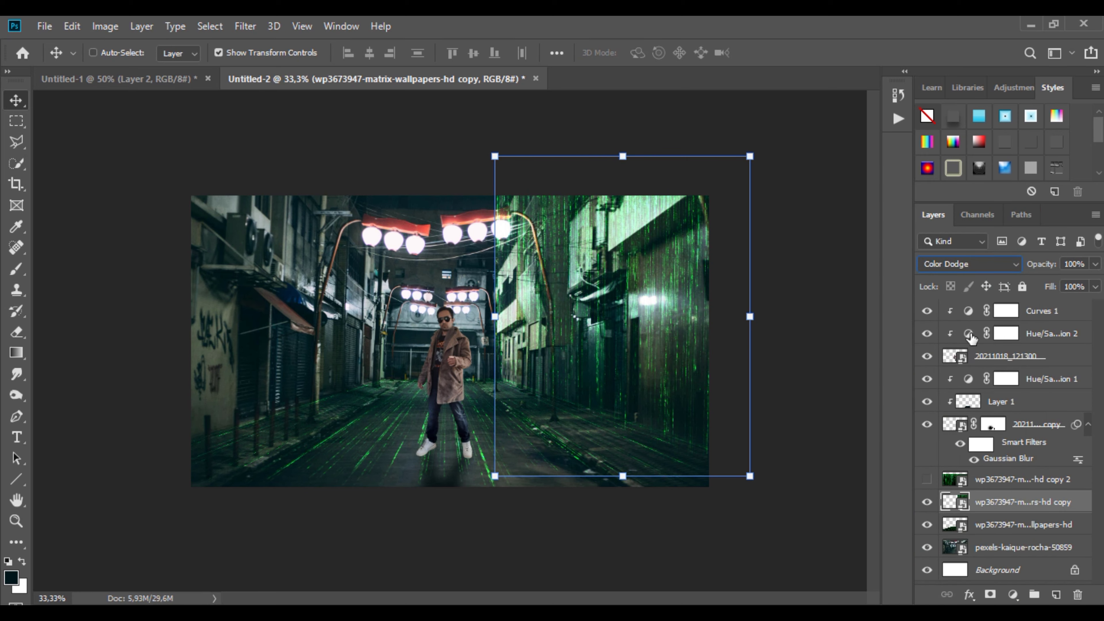
Duplicate the hidden wallpaper copy 2 layer and show copy 2, leaving the new duplicate hidden
{"action": "left_click", "coordinate": [1029, 480]}
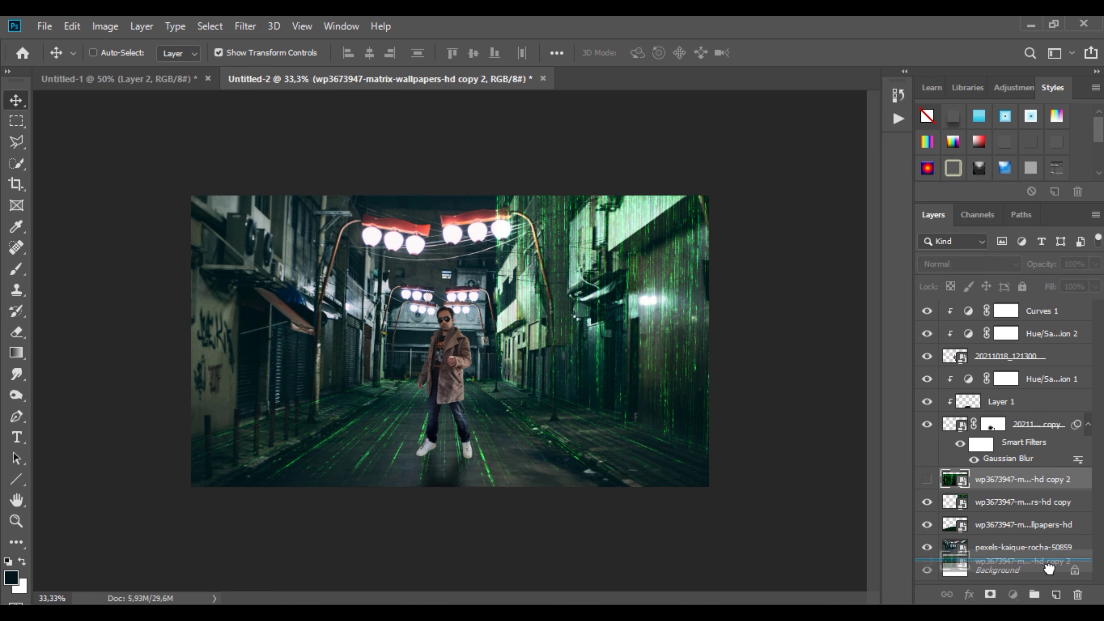
{"action": "key", "text": "ctrl+j"}
{"action": "left_click", "coordinate": [929, 502]}
Distort wallpaper copy 2 into perspective along the alley's left wall, pulling its right corners to the wall's far end
{"action": "left_click", "coordinate": [1007, 505]}
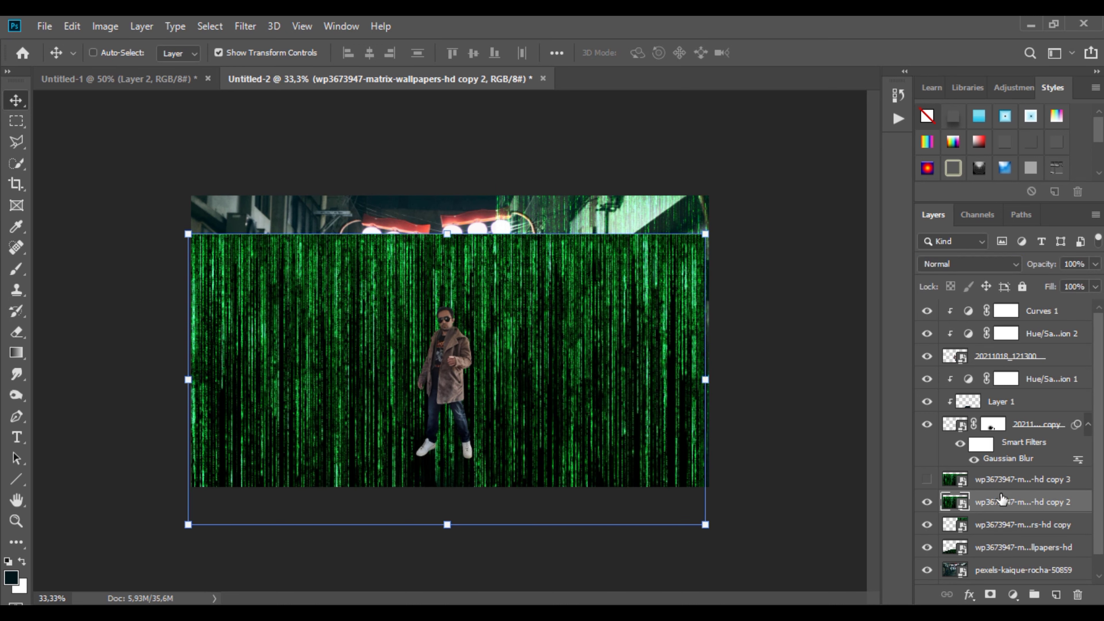
{"action": "key", "text": "ctrl+t"}
{"action": "right_click", "coordinate": [470, 289]}
{"action": "left_click", "coordinate": [539, 389]}
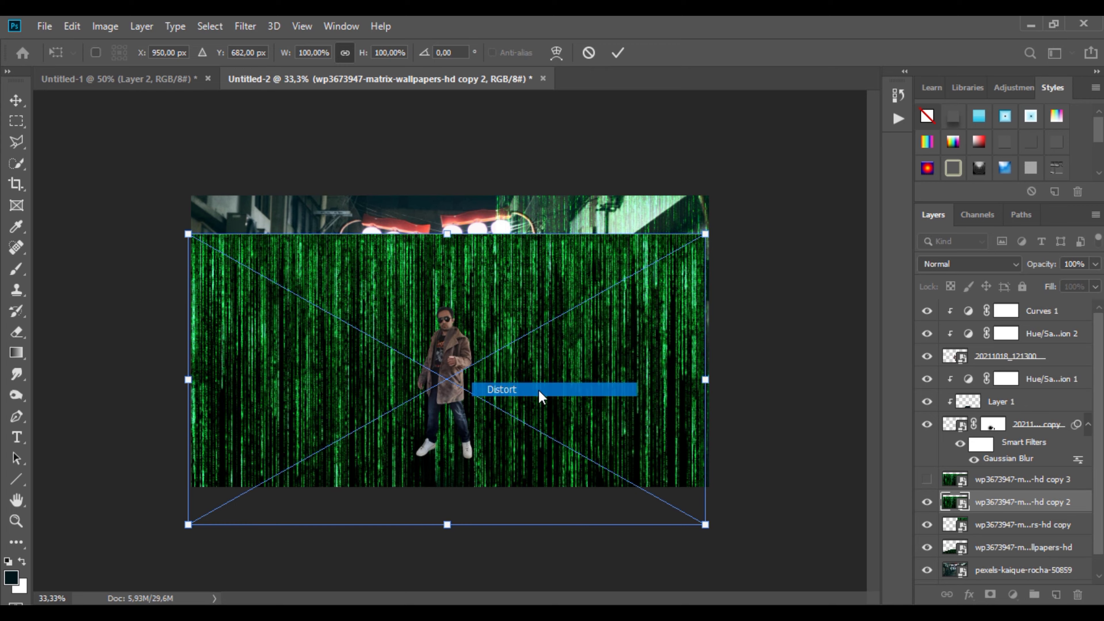
{"action": "left_click_drag", "start_coordinate": [705, 233], "coordinate": [391, 214]}
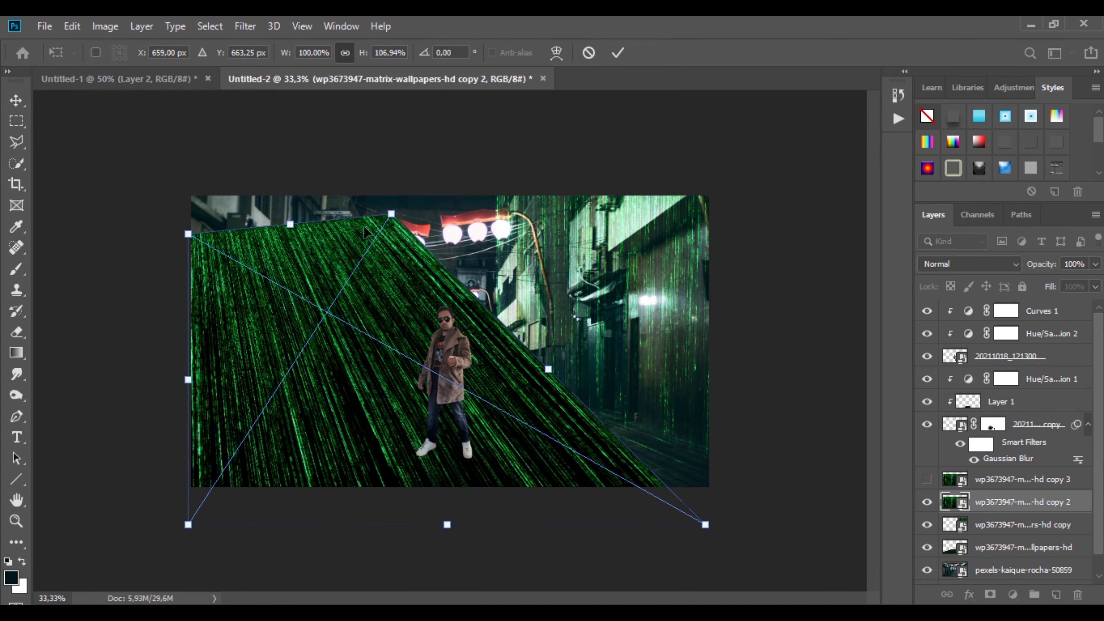
{"action": "left_click_drag", "start_coordinate": [187, 234], "coordinate": [186, 180]}
{"action": "left_click_drag", "start_coordinate": [699, 524], "coordinate": [390, 376]}
{"action": "left_click_drag", "start_coordinate": [198, 526], "coordinate": [167, 455]}
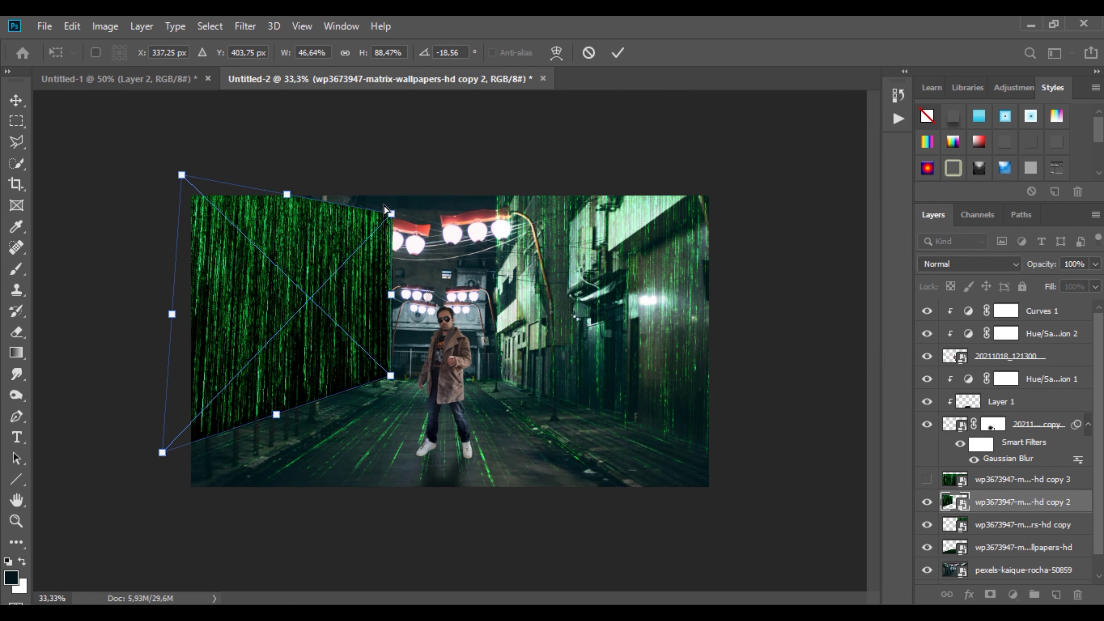
Raise and widen the upper edge of the left wall overlay beyond the canvas, and set its blend mode to Color Dodge
{"action": "left_click_drag", "start_coordinate": [384, 210], "coordinate": [395, 185]}
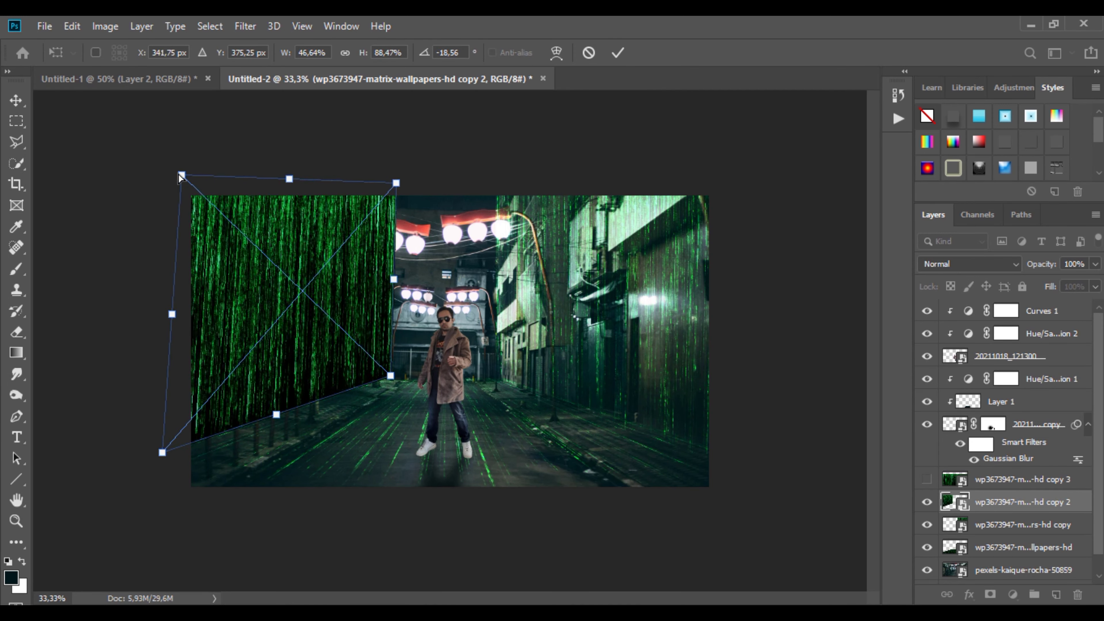
{"action": "left_click_drag", "start_coordinate": [182, 174], "coordinate": [140, 176]}
{"action": "left_click_drag", "start_coordinate": [395, 183], "coordinate": [389, 172]}
{"action": "left_click", "coordinate": [1000, 264]}
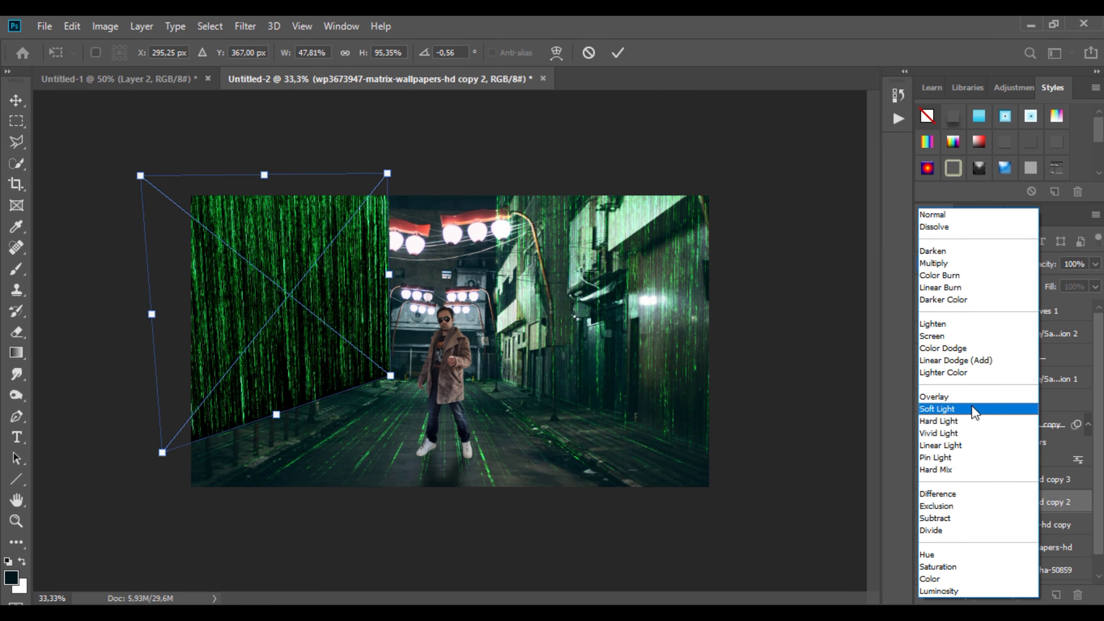
{"action": "left_click", "coordinate": [981, 348]}
Show wallpaper copy 3 and duplicate it, keeping the new duplicate hidden
{"action": "left_click", "coordinate": [1019, 527]}
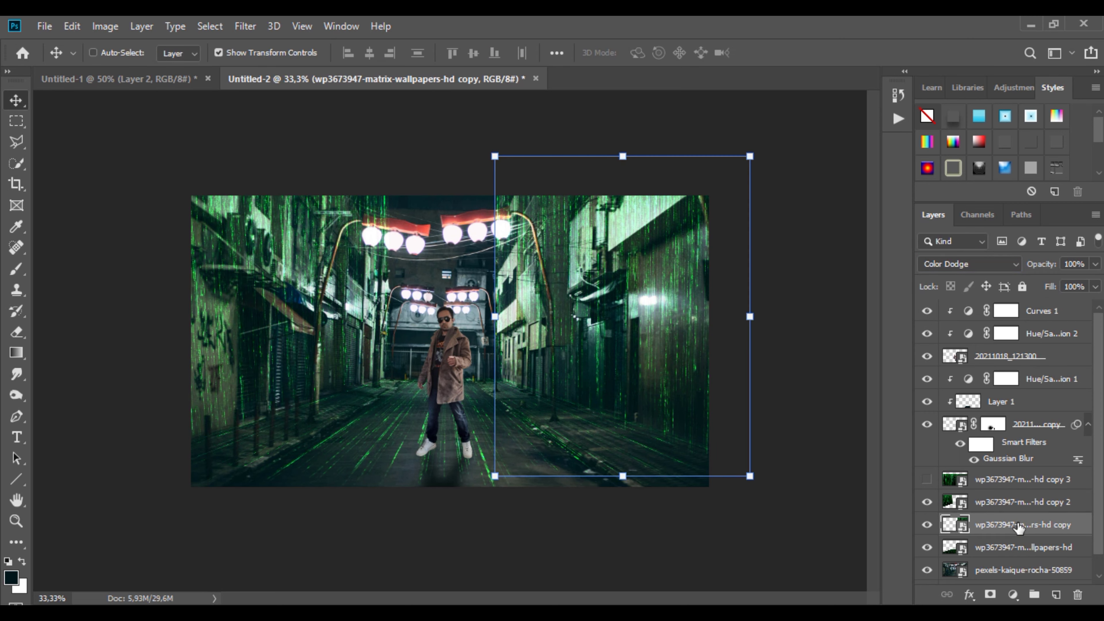
{"action": "left_click", "coordinate": [1016, 504]}
{"action": "left_click", "coordinate": [1019, 482]}
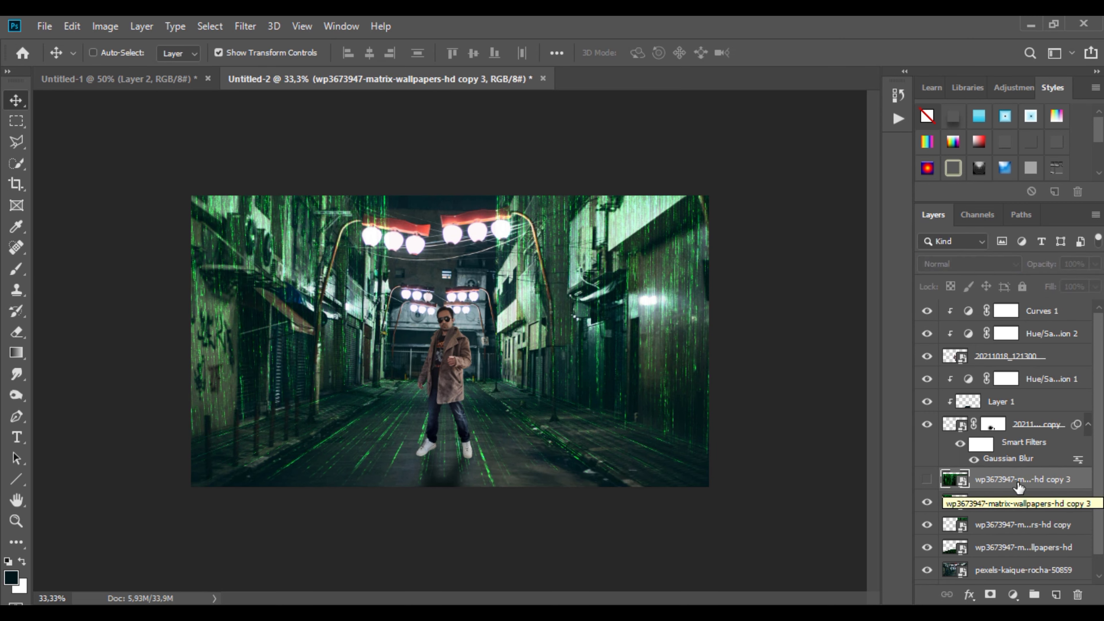
{"action": "left_click", "coordinate": [928, 479]}
{"action": "left_click_drag", "start_coordinate": [1001, 484], "coordinate": [1056, 595]}
{"action": "left_click", "coordinate": [928, 479]}
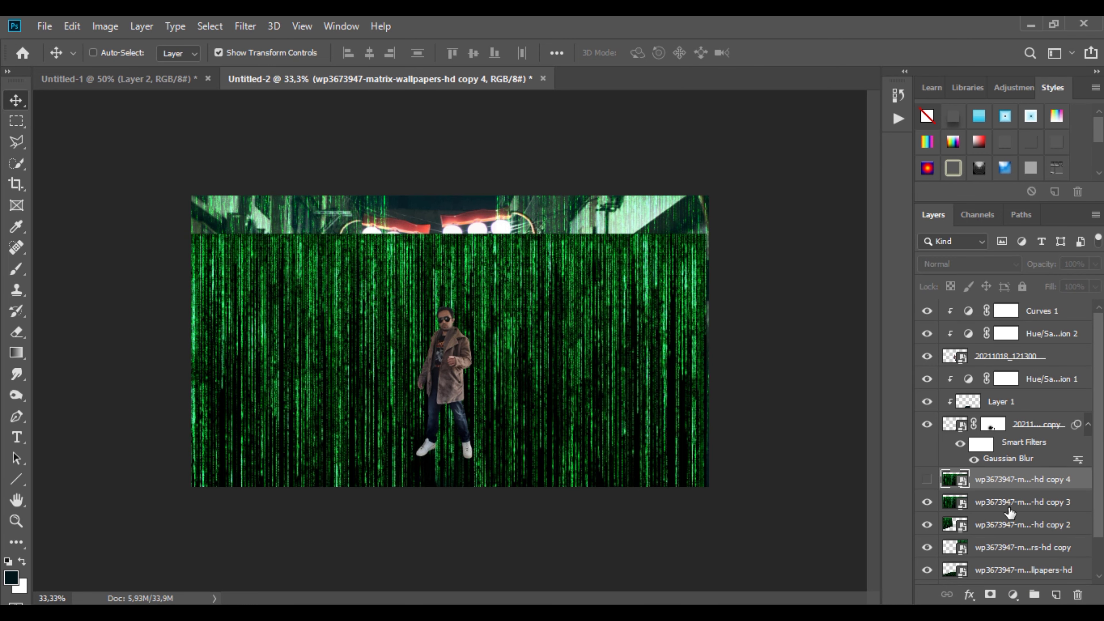
Move wallpaper copy 3 up past the top of the image to cover the back of the alley, and set its blend mode to Color Dodge
{"action": "left_click", "coordinate": [1010, 509]}
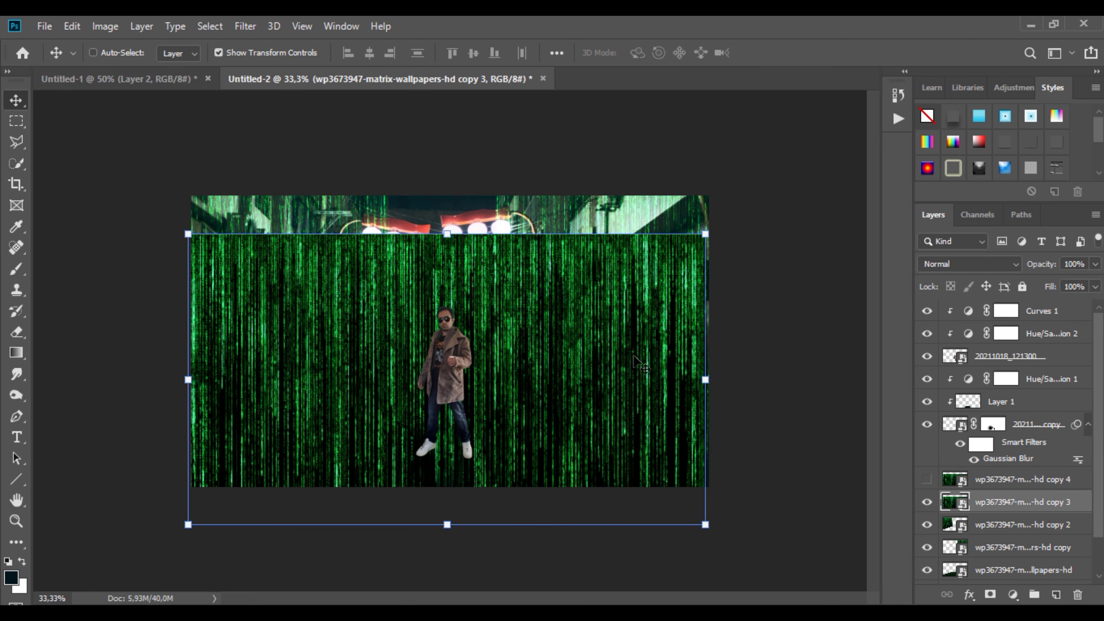
{"action": "left_click_drag", "start_coordinate": [635, 357], "coordinate": [587, 288]}
{"action": "left_click", "coordinate": [982, 264]}
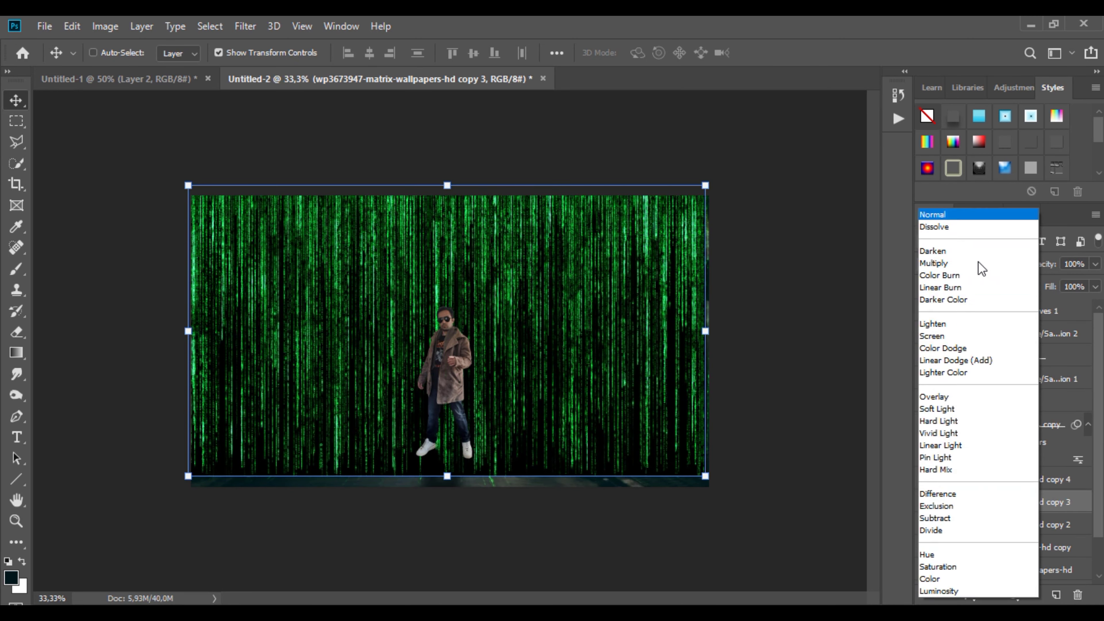
{"action": "left_click", "coordinate": [972, 349]}
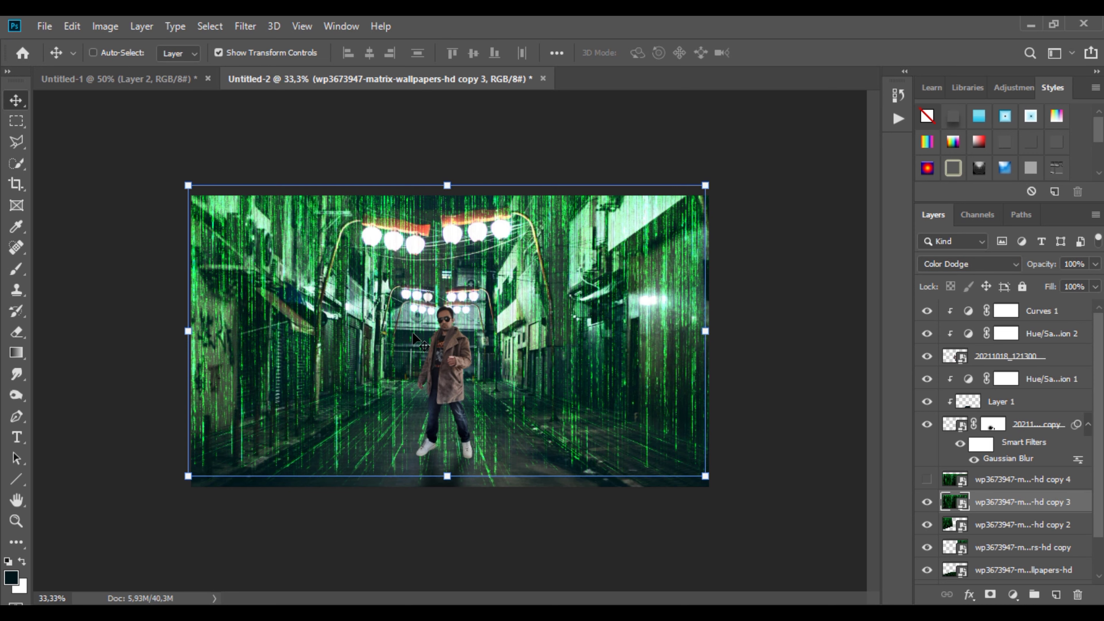
{"action": "left_click_drag", "start_coordinate": [413, 334], "coordinate": [420, 296]}
Add a layer mask to copy 3 and paint out both side walls with a black 338 px Soft Round brush
{"action": "left_click", "coordinate": [16, 269]}
{"action": "left_click", "coordinate": [991, 595]}
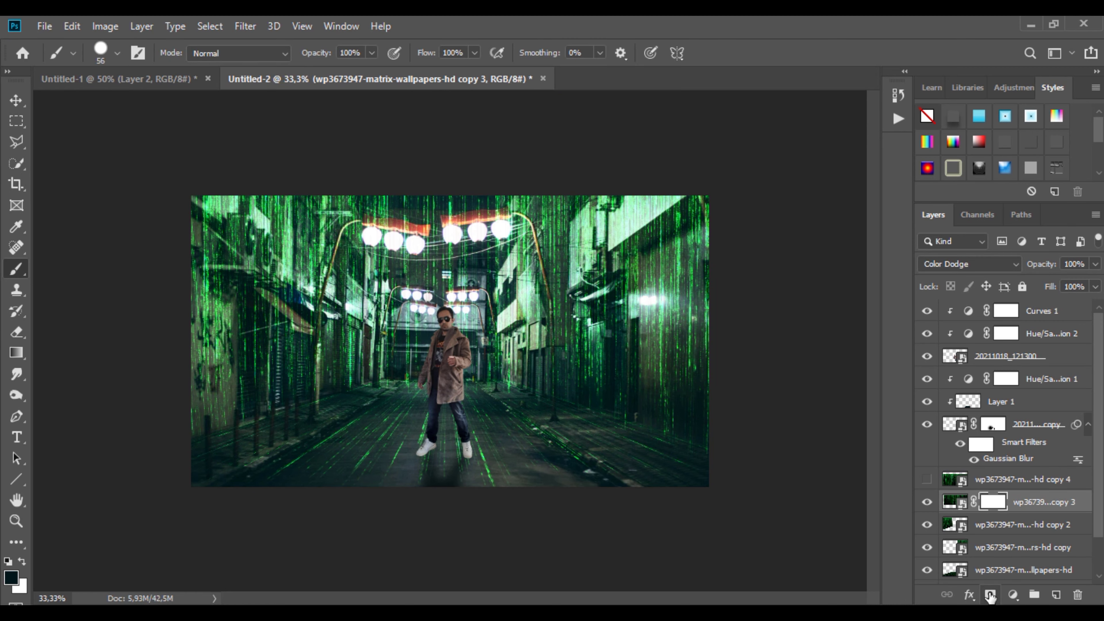
{"action": "right_click", "coordinate": [698, 370]}
{"action": "left_click", "coordinate": [636, 400]}
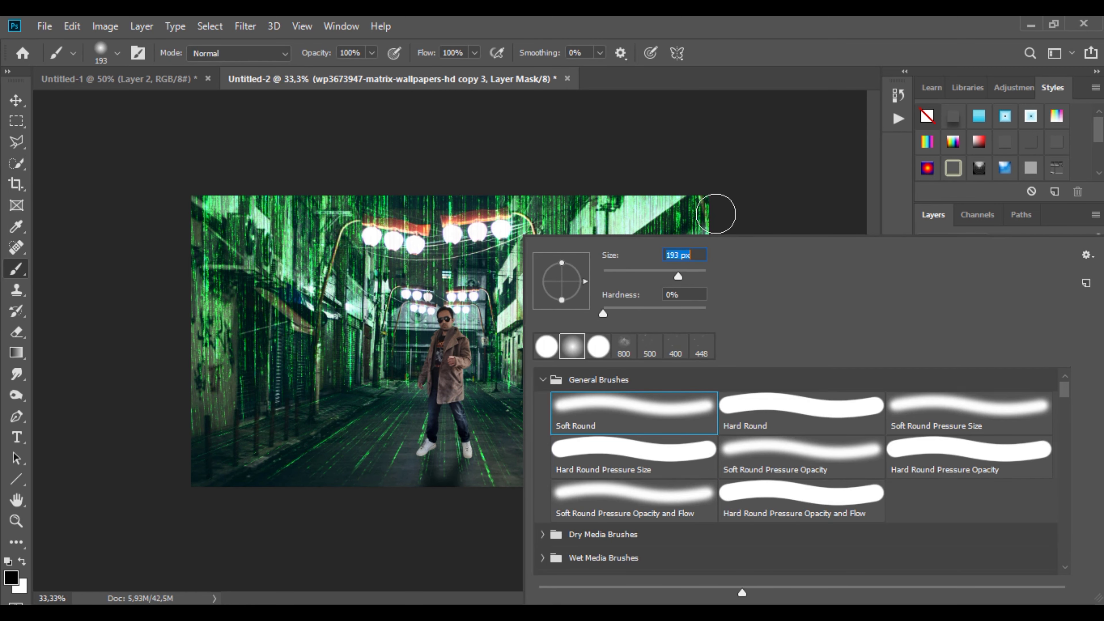
{"action": "key", "text": "Return"}
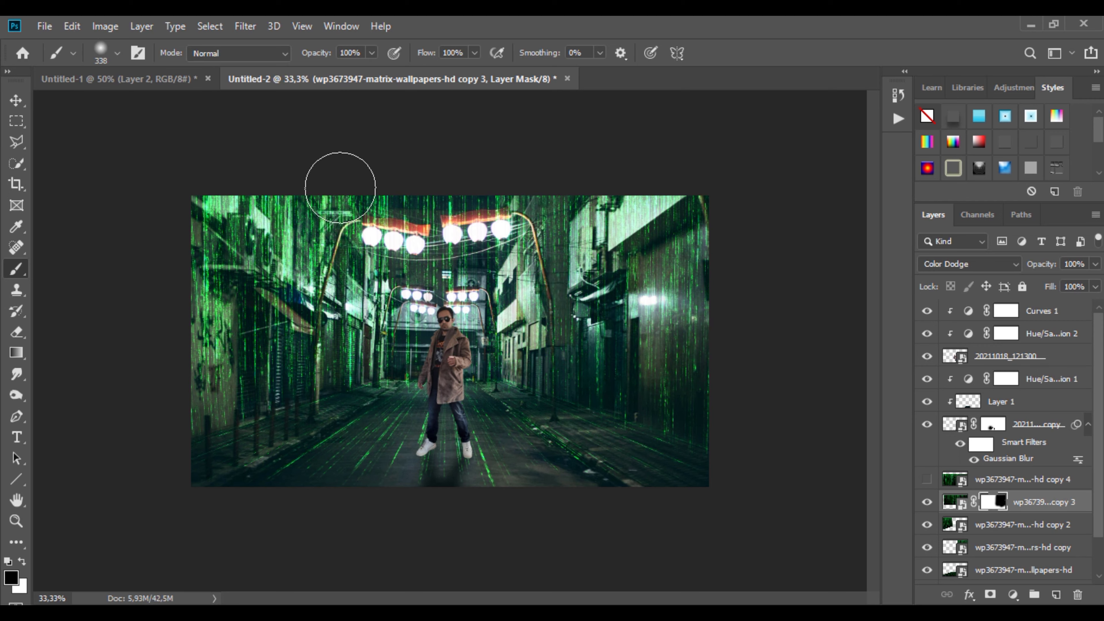
{"action": "mouse_move", "coordinate": [341, 187]}
{"action": "left_mouse_down"}
{"action": "mouse_move", "coordinate": [333, 352]}
{"action": "mouse_move", "coordinate": [303, 239]}
{"action": "mouse_move", "coordinate": [250, 375]}
{"action": "mouse_move", "coordinate": [197, 234]}
{"action": "left_mouse_up"}
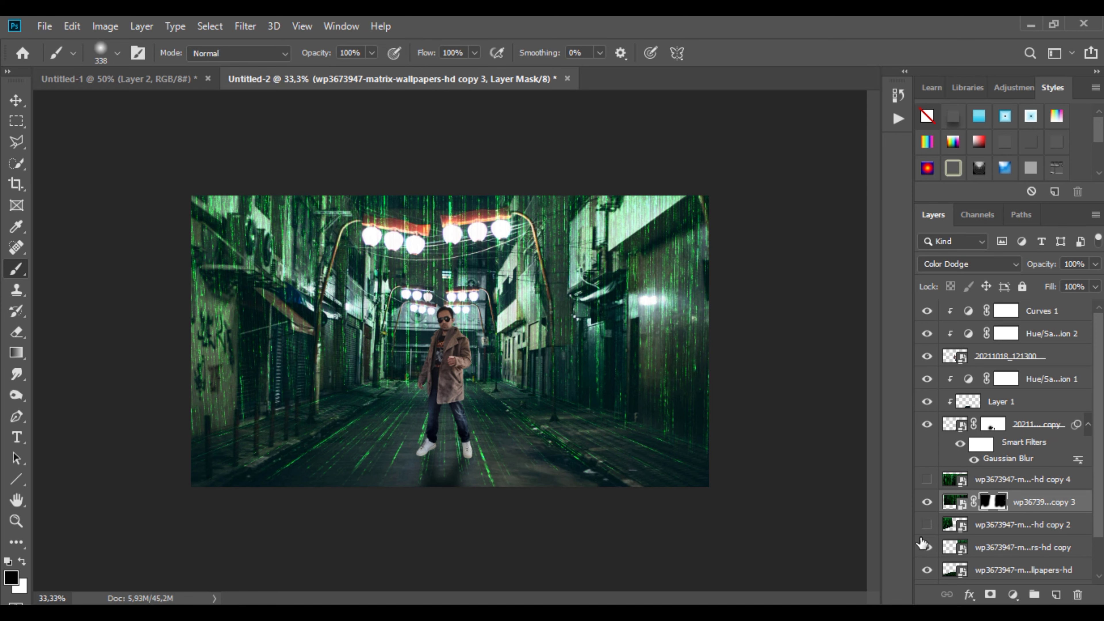
Hide the floor and both side wall overlays, and mask the street area out of copy 3
{"action": "left_click_drag", "start_coordinate": [922, 543], "coordinate": [917, 581]}
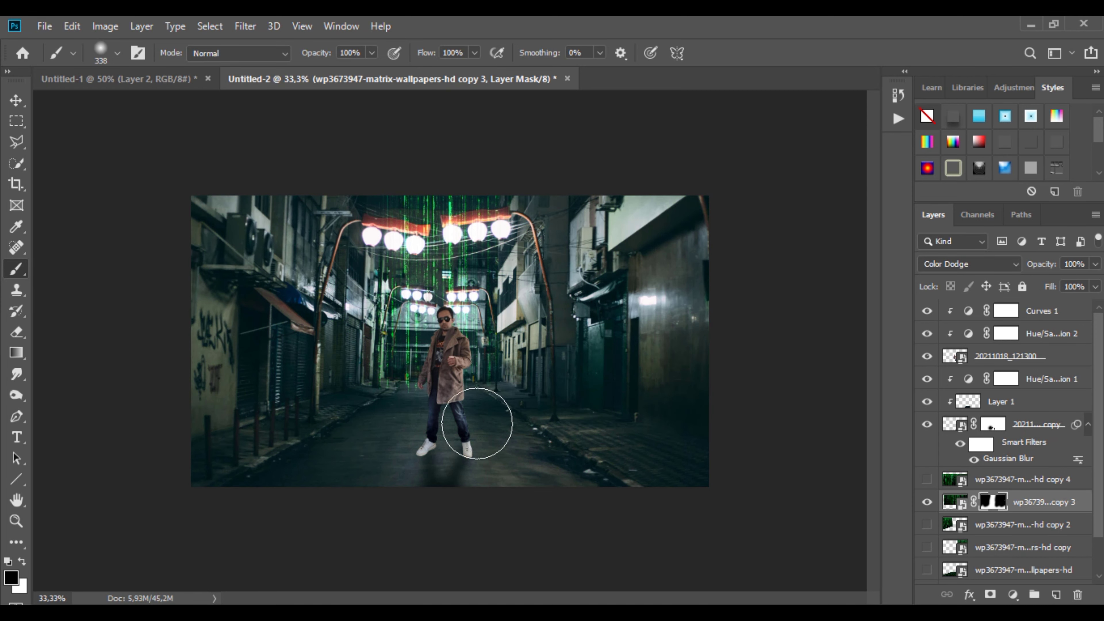
{"action": "key", "text": "m"}
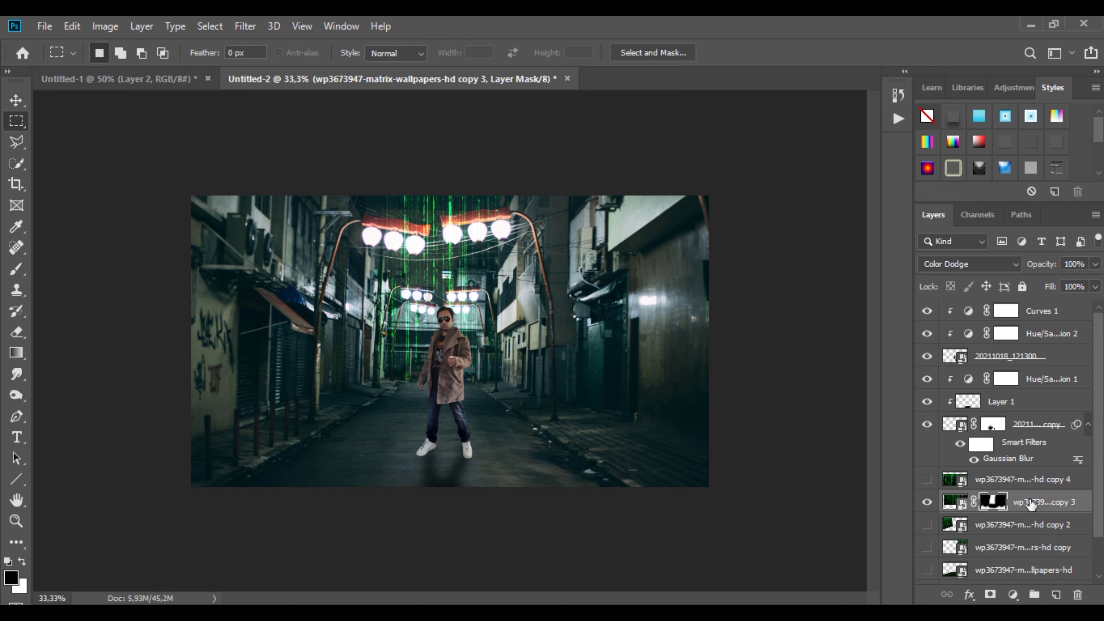
Enlarge wallpaper copy 3 to about 108% over the back of the alley, and show the floor and both side wall overlays again
{"action": "left_click", "coordinate": [954, 502]}
{"action": "key", "text": "ctrl+t"}
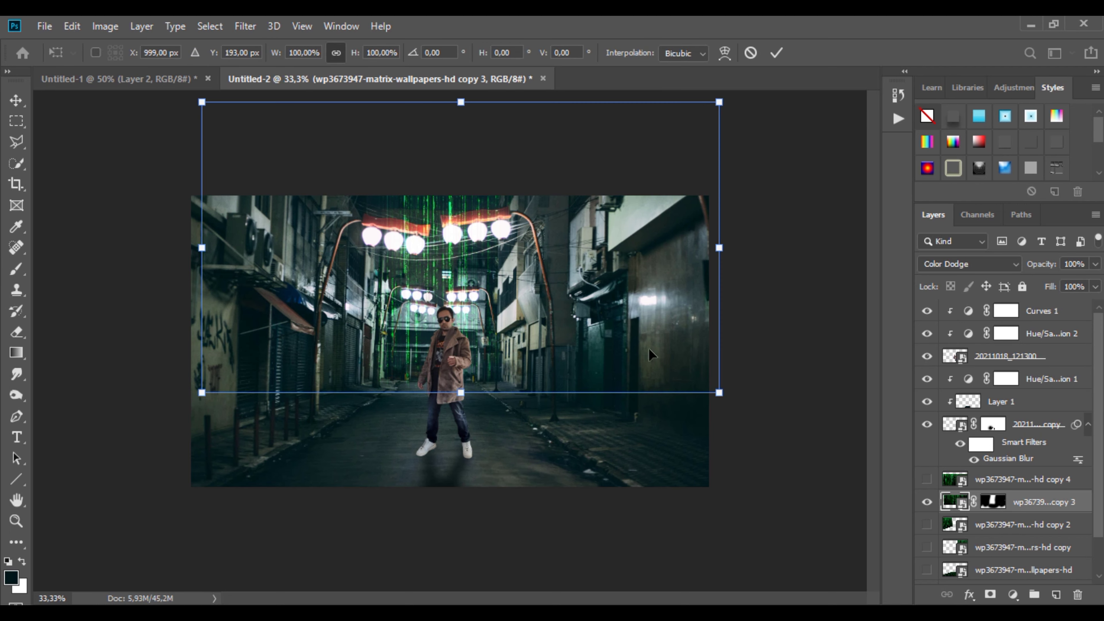
{"action": "left_click_drag", "start_coordinate": [728, 247], "coordinate": [735, 248]}
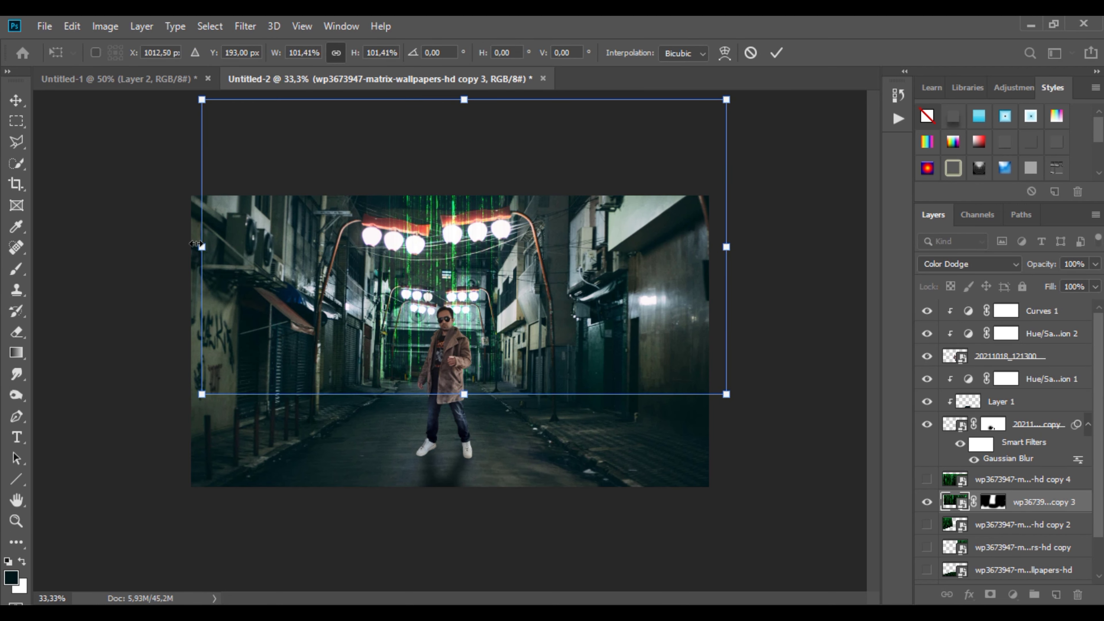
{"action": "left_click_drag", "start_coordinate": [201, 248], "coordinate": [172, 245]}
{"action": "left_click_drag", "start_coordinate": [730, 248], "coordinate": [735, 250]}
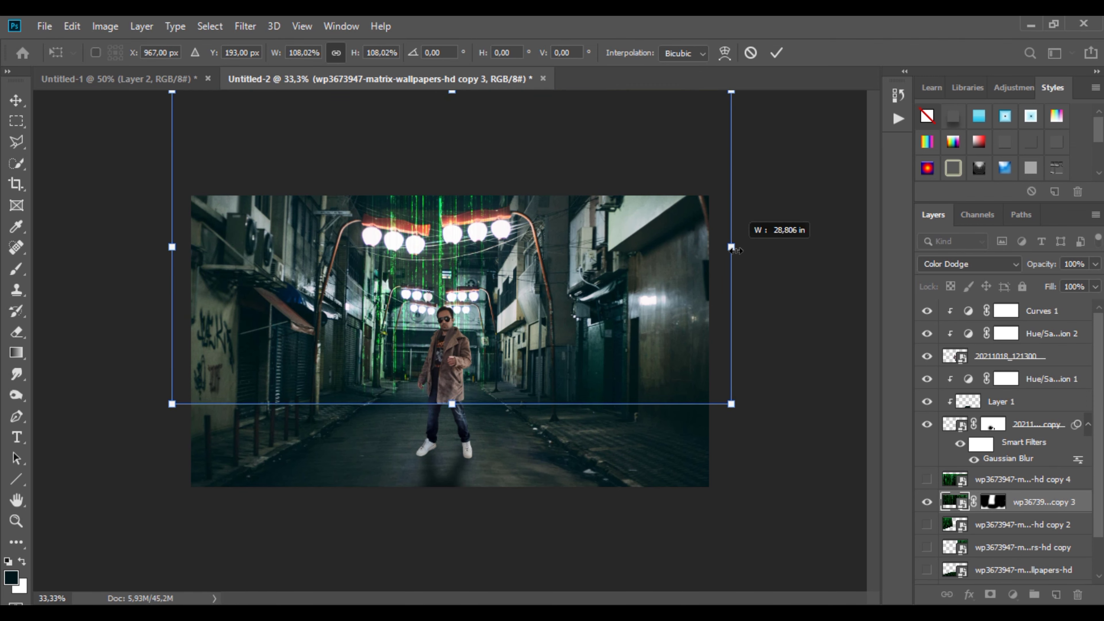
{"action": "left_click", "coordinate": [777, 53]}
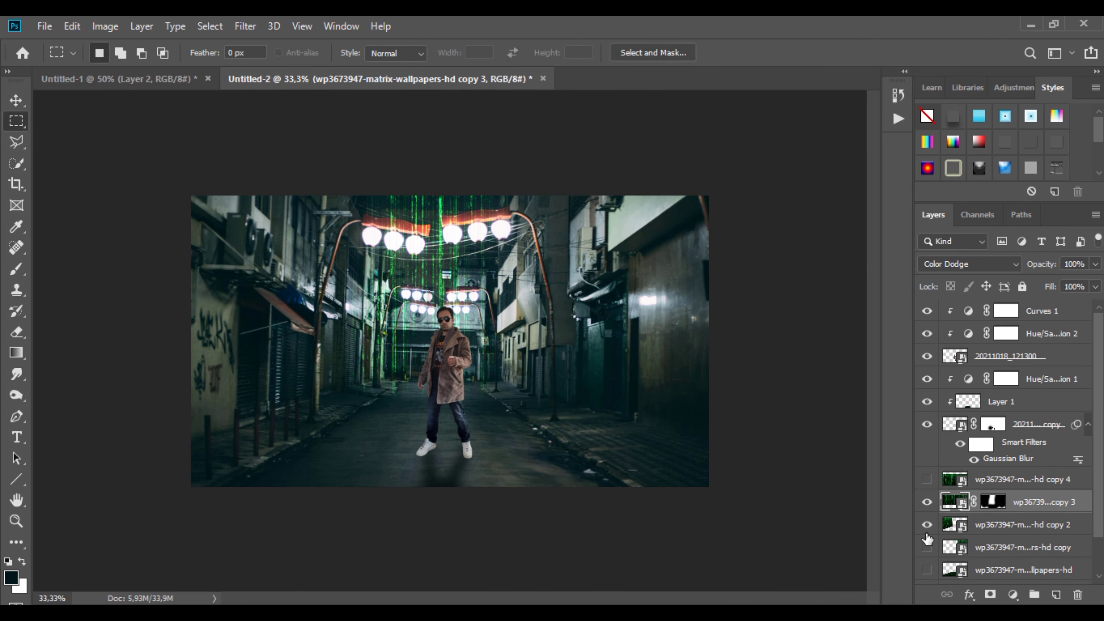
{"action": "left_click", "coordinate": [927, 548]}
{"action": "left_click", "coordinate": [927, 570]}
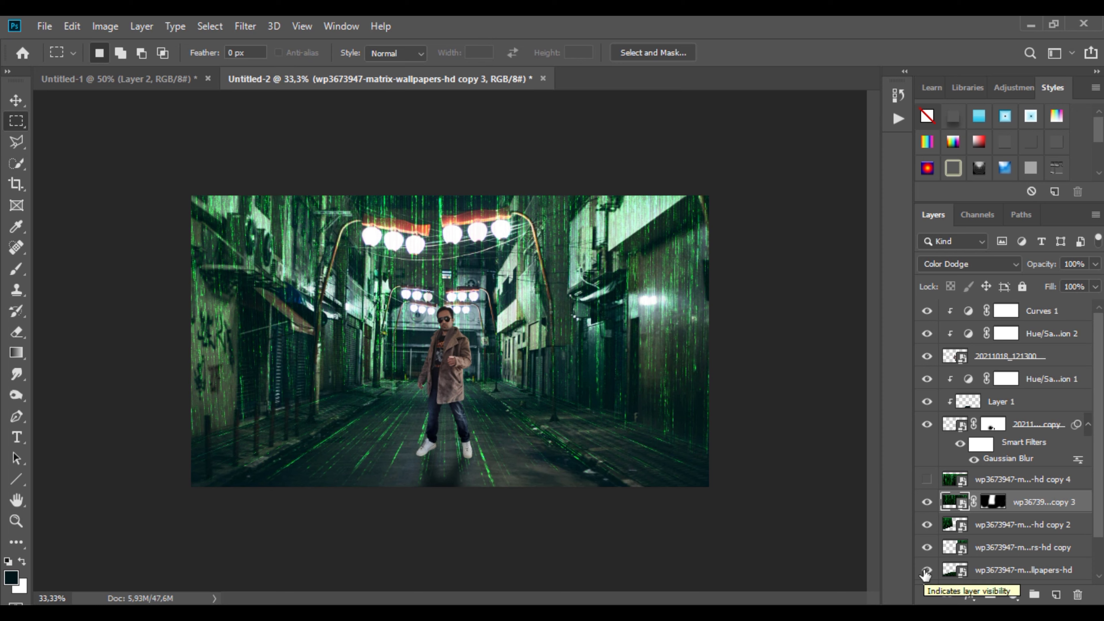
Duplicate the hidden wallpaper copy 4 to the top of the layer stack, show the duplicate and clip it to the standing man
{"action": "left_click_drag", "start_coordinate": [1030, 481], "coordinate": [1029, 304]}
{"action": "left_click", "coordinate": [927, 311]}
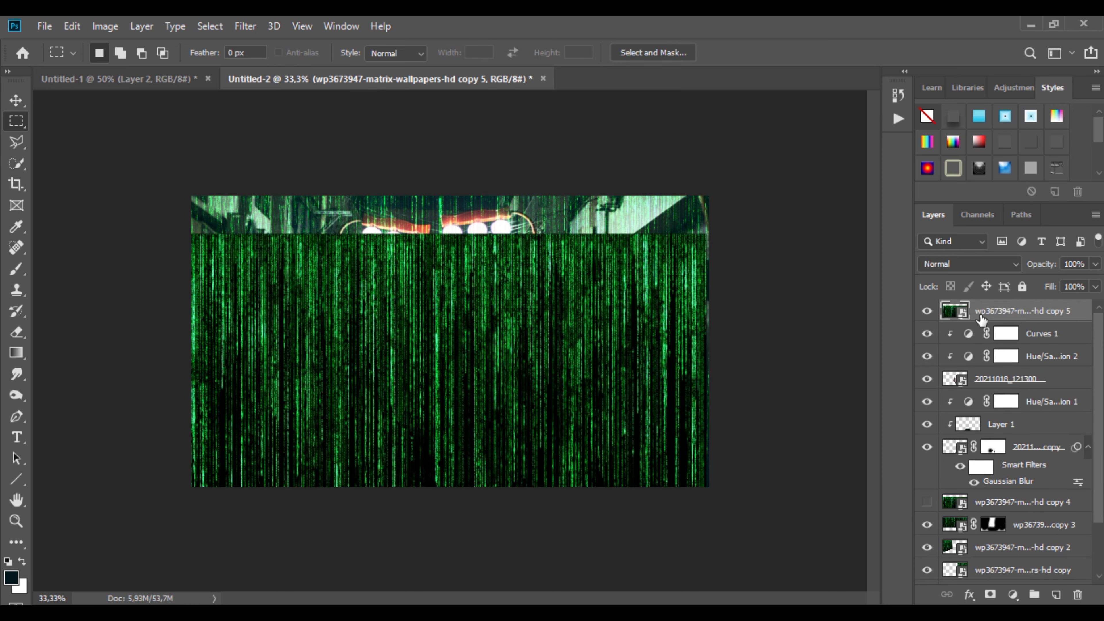
{"action": "right_click", "coordinate": [1013, 312]}
{"action": "left_click", "coordinate": [880, 368]}
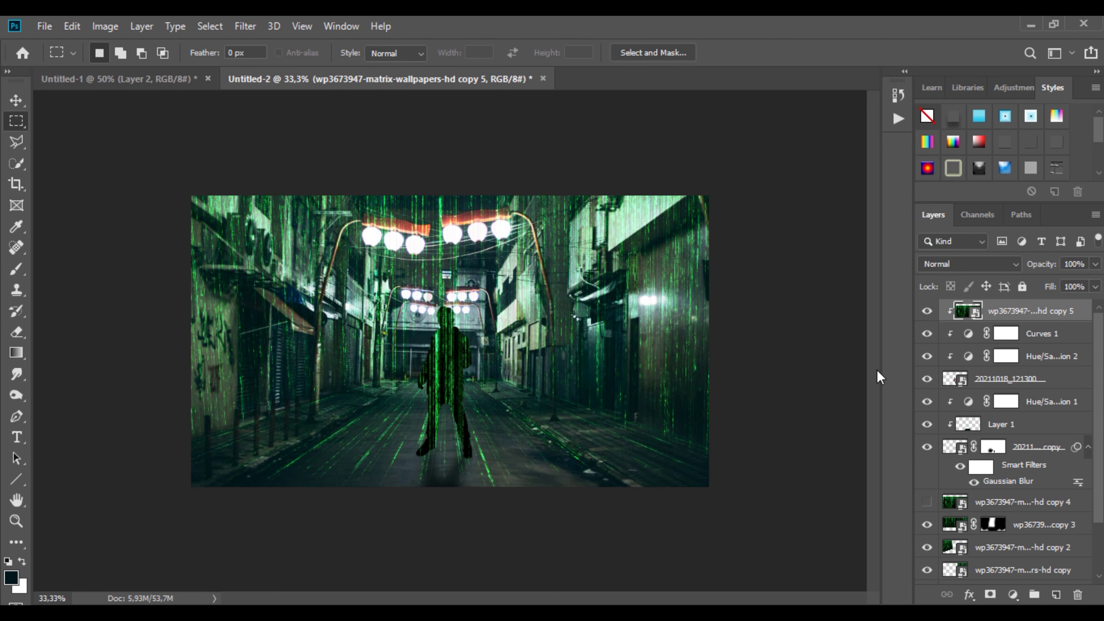
Try Color Dodge on the code overlay clipped to the man, and set its blend mode to Exclusion
{"action": "key", "text": "ctrl+plus"}
{"action": "key", "text": "ctrl+plus"}
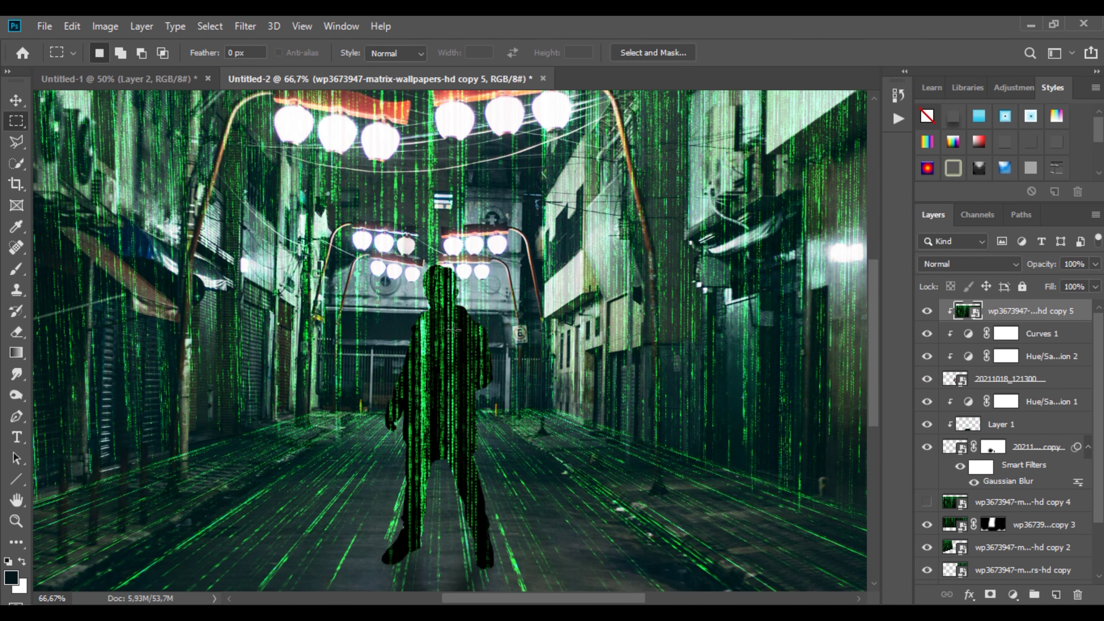
{"action": "left_click", "coordinate": [970, 264]}
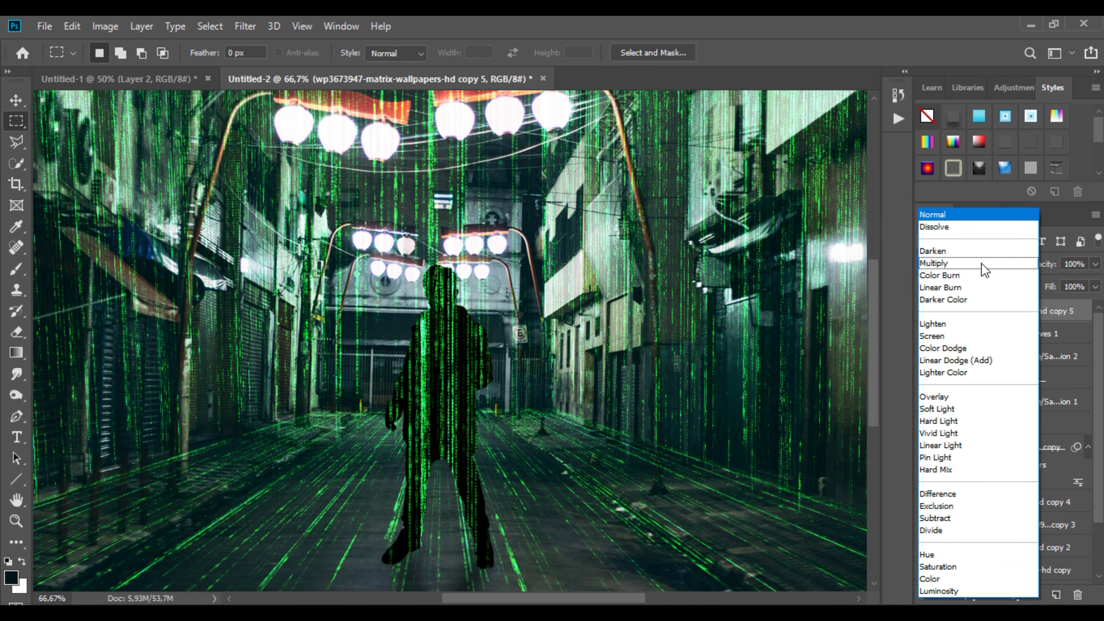
{"action": "left_click", "coordinate": [962, 348]}
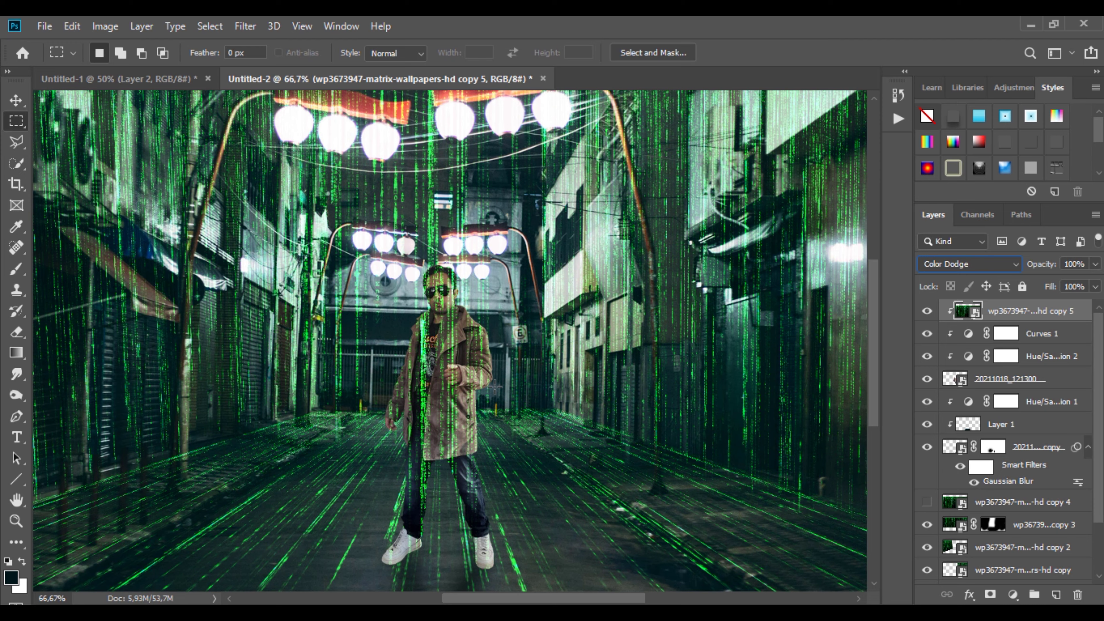
{"action": "left_click", "coordinate": [426, 463]}
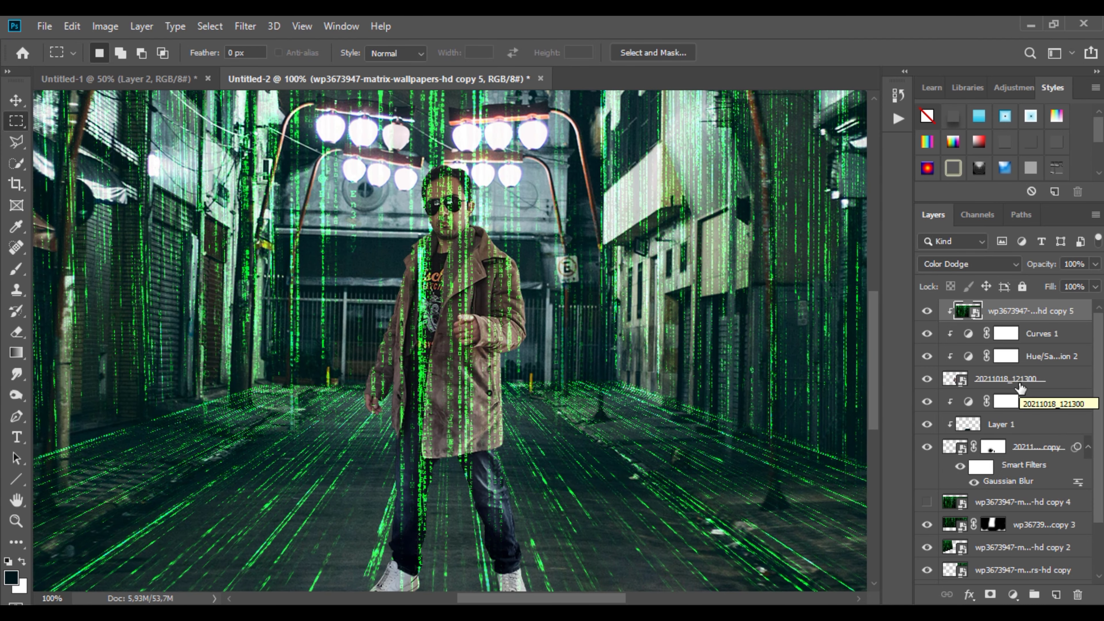
{"action": "left_click", "coordinate": [986, 264]}
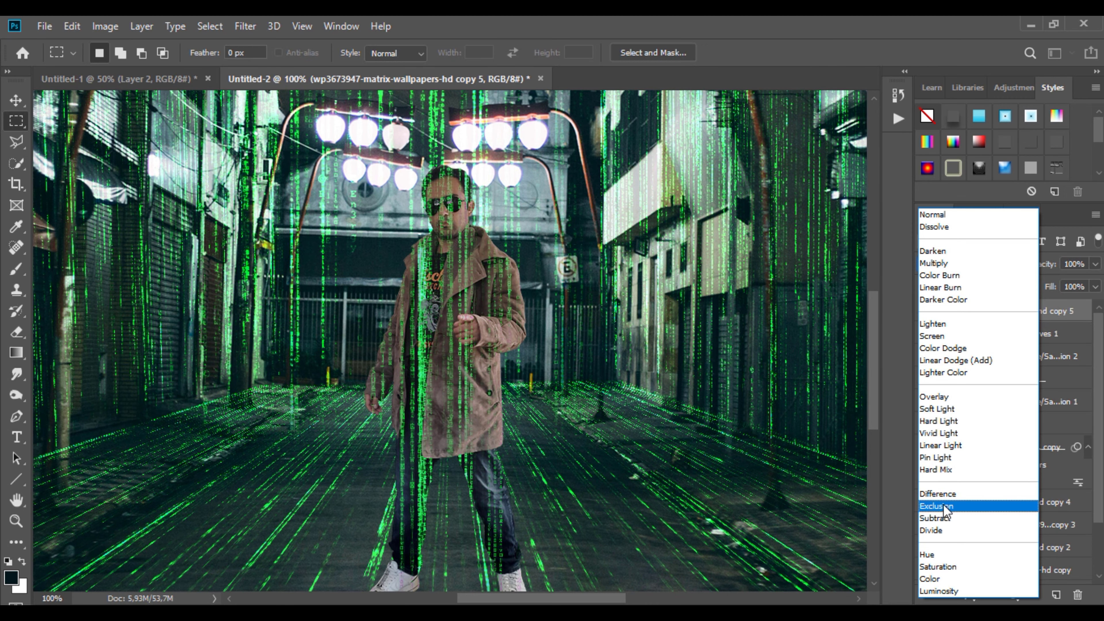
{"action": "left_click", "coordinate": [943, 505]}
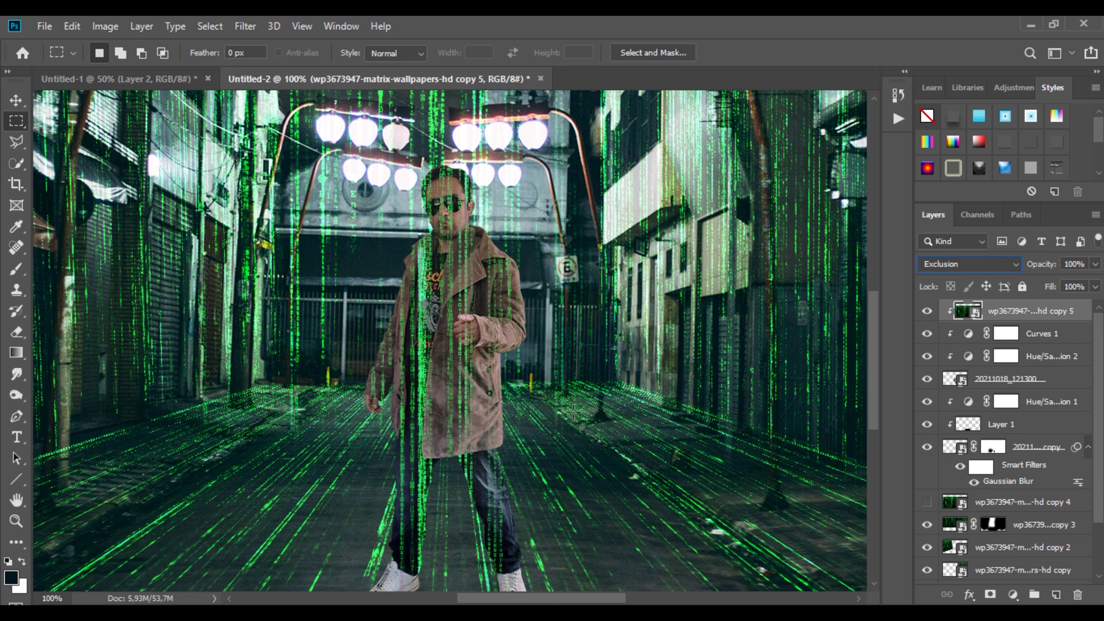
Warp wallpaper copy 5 with a custom mesh, shifting and tilting the code columns across the man's body
{"action": "key", "text": "ctrl+t"}
{"action": "right_click", "coordinate": [445, 340]}
{"action": "left_click", "coordinate": [470, 443]}
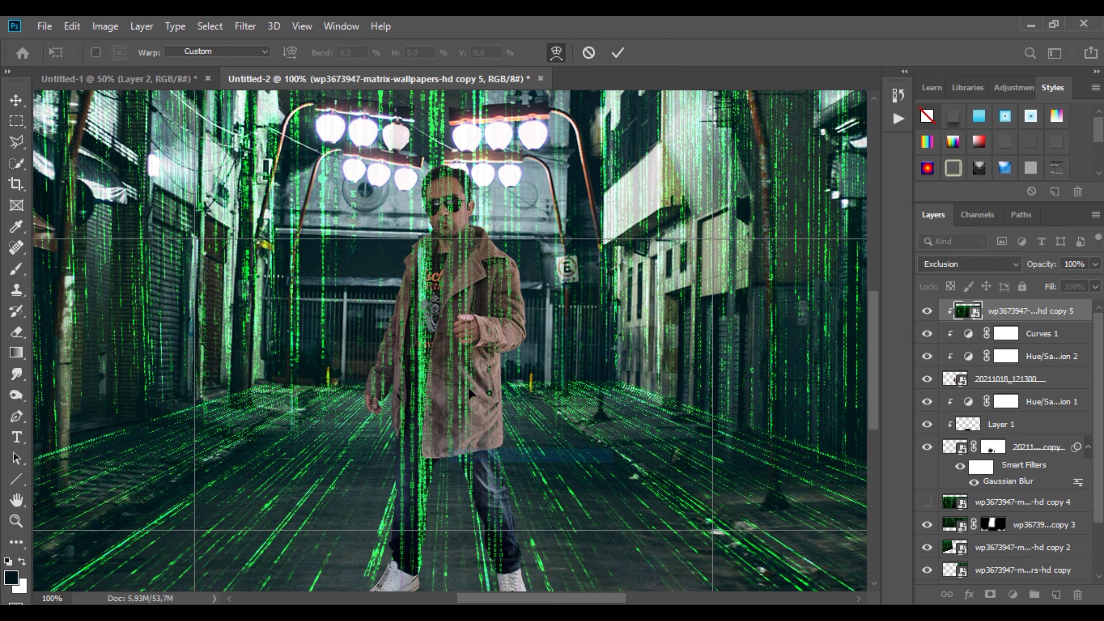
{"action": "left_click_drag", "start_coordinate": [456, 362], "coordinate": [259, 374]}
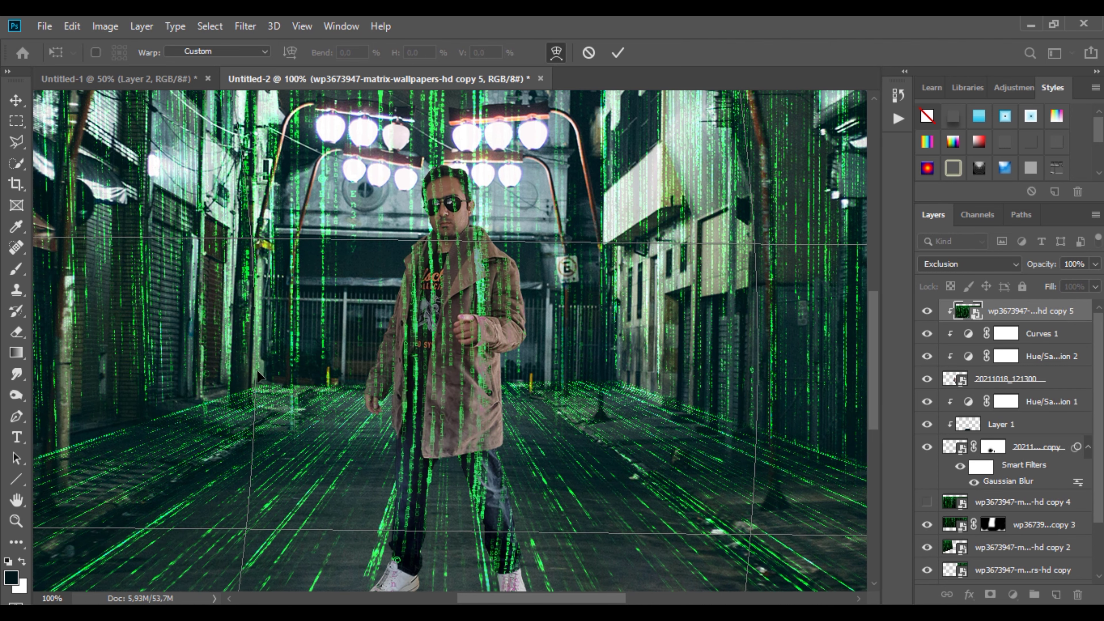
{"action": "left_click_drag", "start_coordinate": [696, 398], "coordinate": [733, 370]}
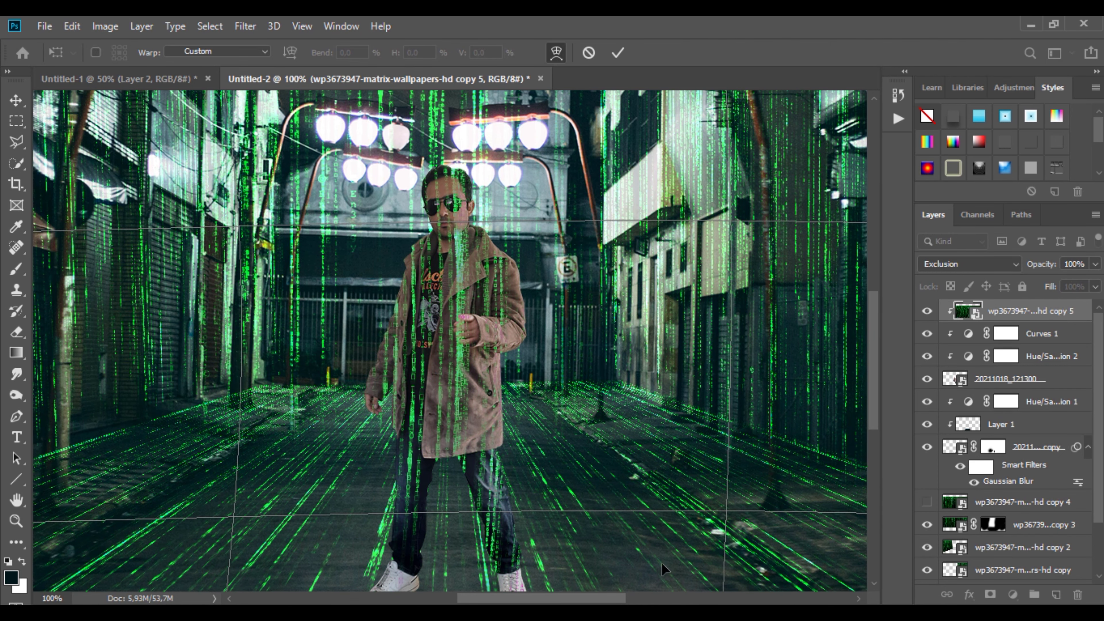
{"action": "left_click_drag", "start_coordinate": [538, 574], "coordinate": [557, 568]}
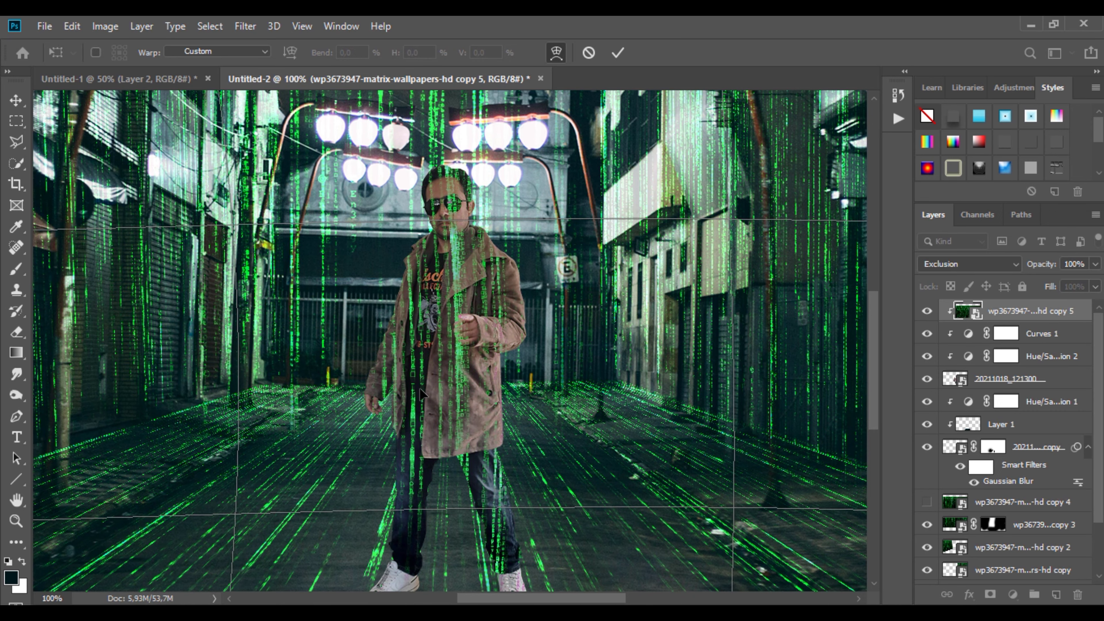
Stretch the part of the warp mesh to the right of the man outward, bending its lower edge up over the street
{"action": "scroll", "coordinate": [626, 533], "scroll_direction": "down", "scroll_amount": 6}
{"action": "left_click_drag", "start_coordinate": [720, 566], "coordinate": [858, 439]}
{"action": "scroll", "coordinate": [434, 171], "scroll_direction": "up", "scroll_amount": 8}
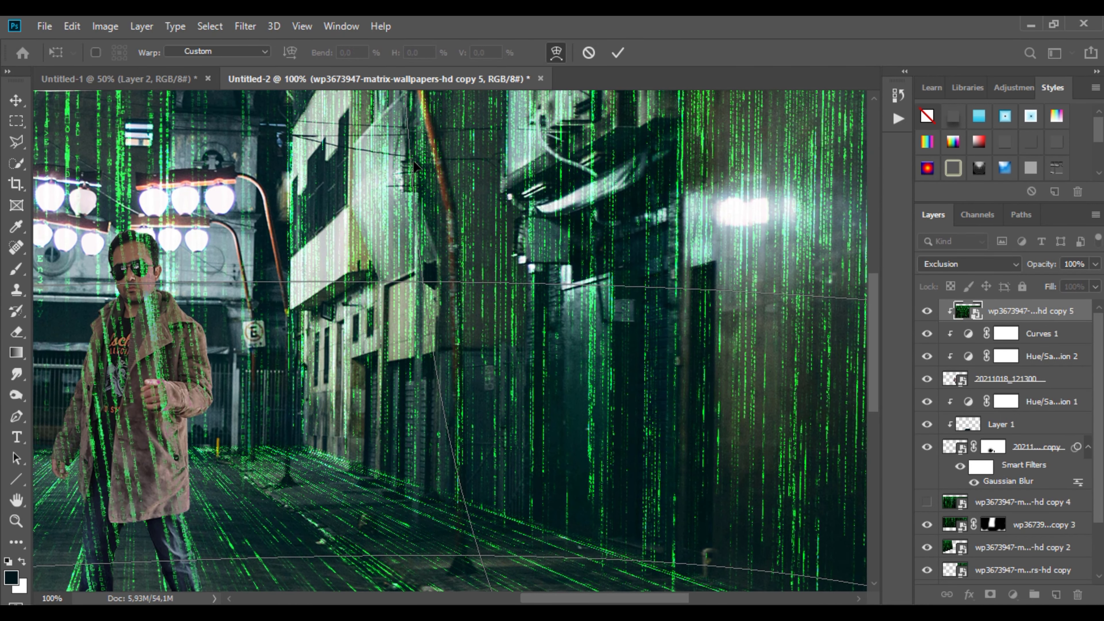
{"action": "left_click_drag", "start_coordinate": [414, 160], "coordinate": [526, 211]}
{"action": "scroll", "coordinate": [591, 513], "scroll_direction": "down", "scroll_amount": 10}
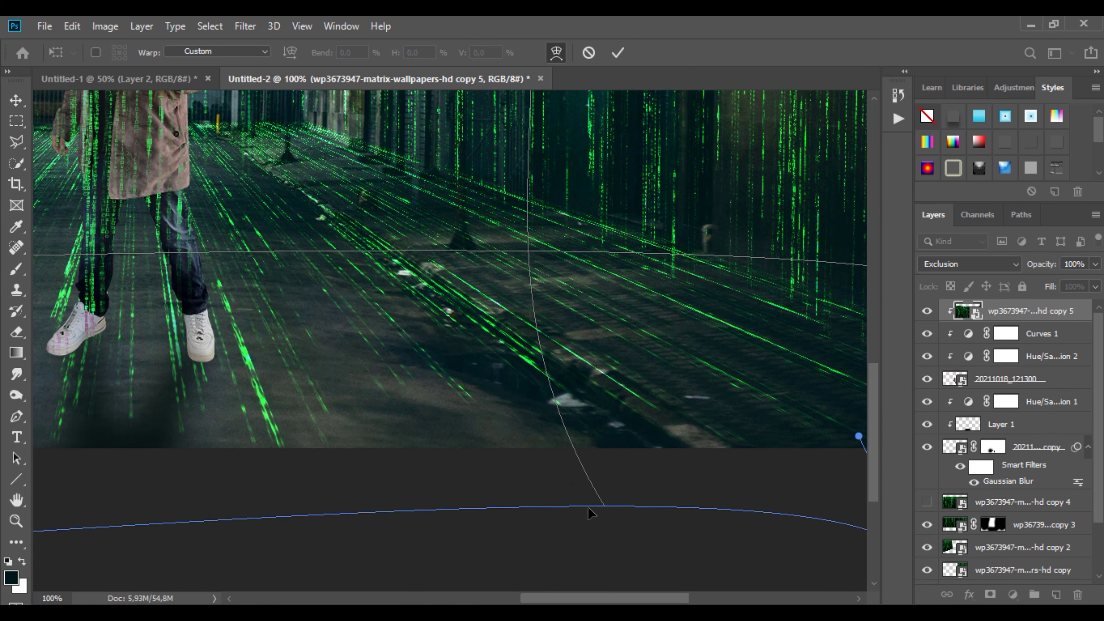
{"action": "left_click_drag", "start_coordinate": [590, 513], "coordinate": [763, 337]}
{"action": "left_click_drag", "start_coordinate": [570, 142], "coordinate": [588, 140]}
Pull the upper edge of the warp mesh outward beside the right-hand building and apply the warp
{"action": "scroll", "coordinate": [575, 147], "scroll_direction": "up", "scroll_amount": 10}
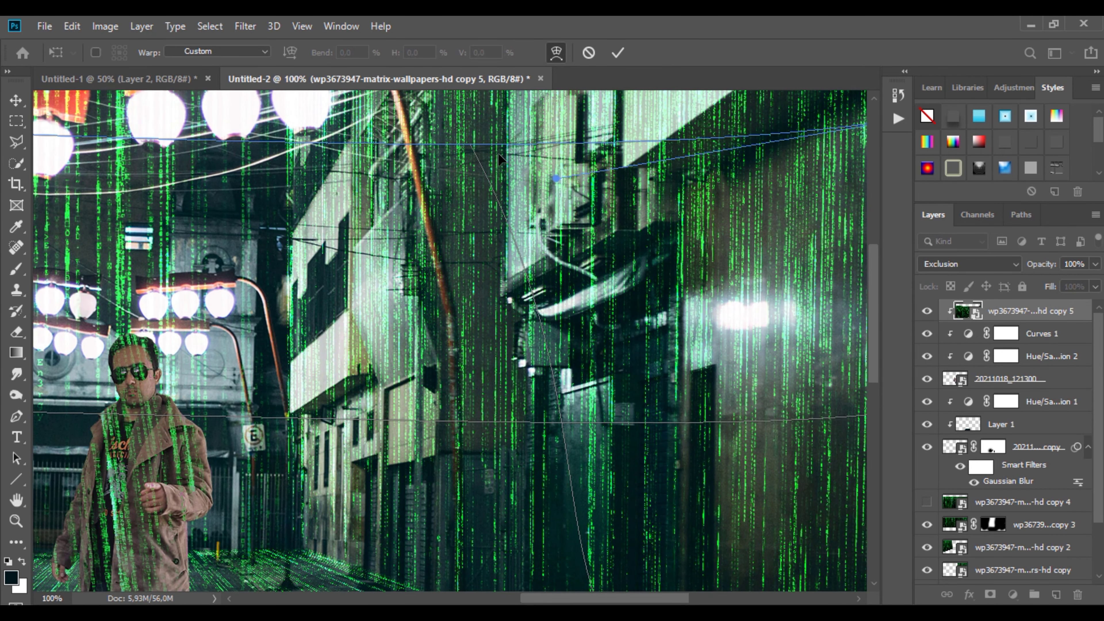
{"action": "left_click_drag", "start_coordinate": [500, 159], "coordinate": [611, 194]}
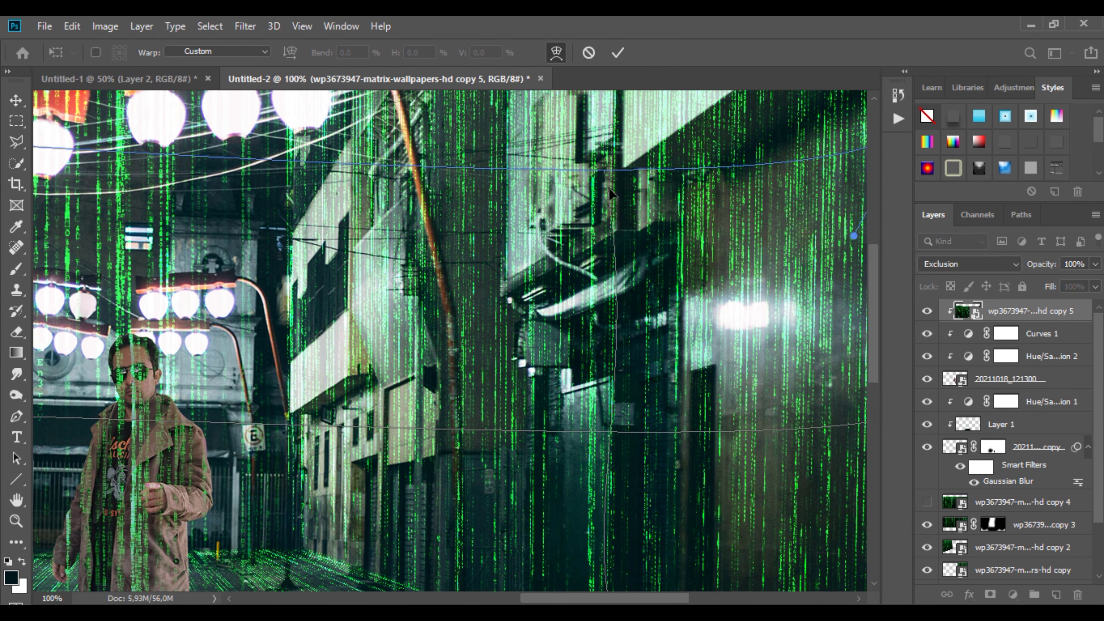
{"action": "scroll", "coordinate": [294, 383], "scroll_direction": "down", "scroll_amount": 6}
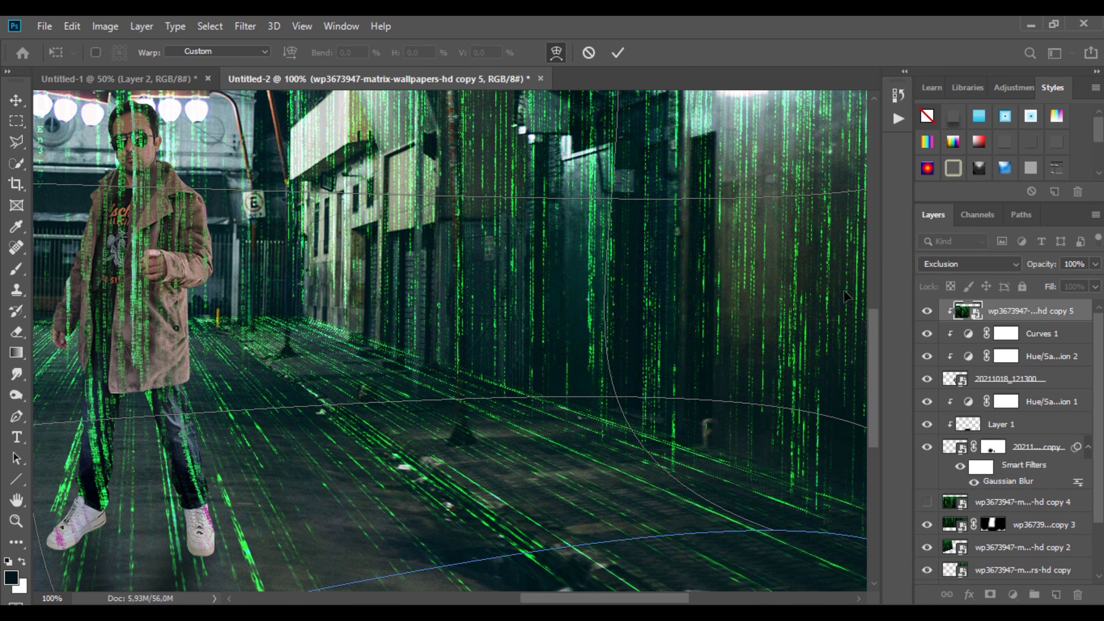
{"action": "left_click", "coordinate": [618, 52]}
Add a layer mask to wallpaper copy 5 and paint the code off the man's shoes with a black 64 px brush
{"action": "left_click", "coordinate": [16, 269]}
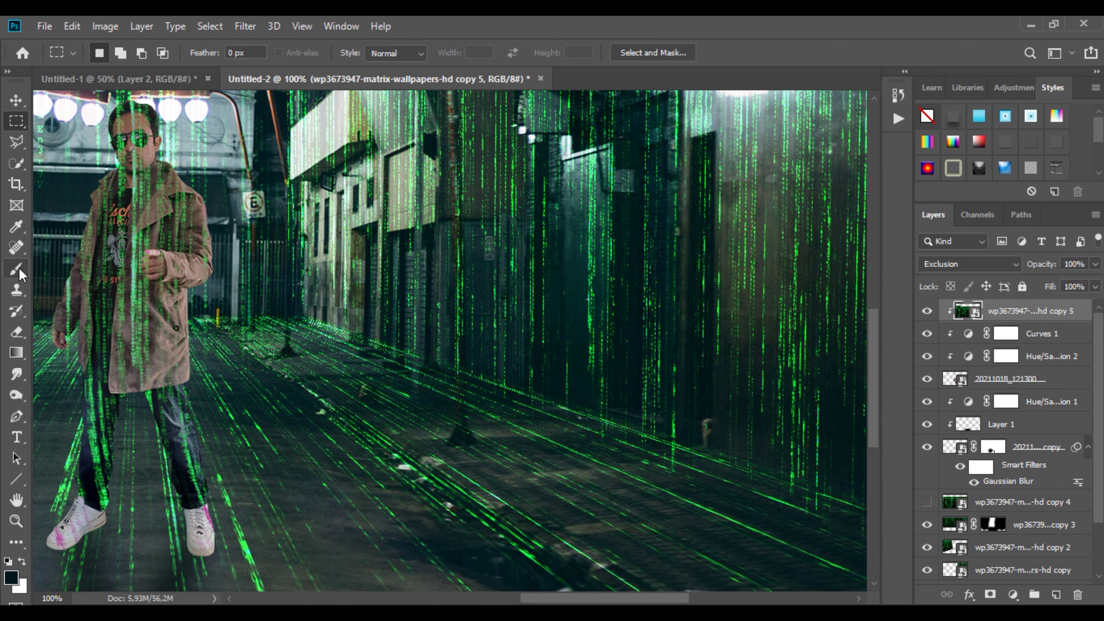
{"action": "left_click", "coordinate": [987, 595]}
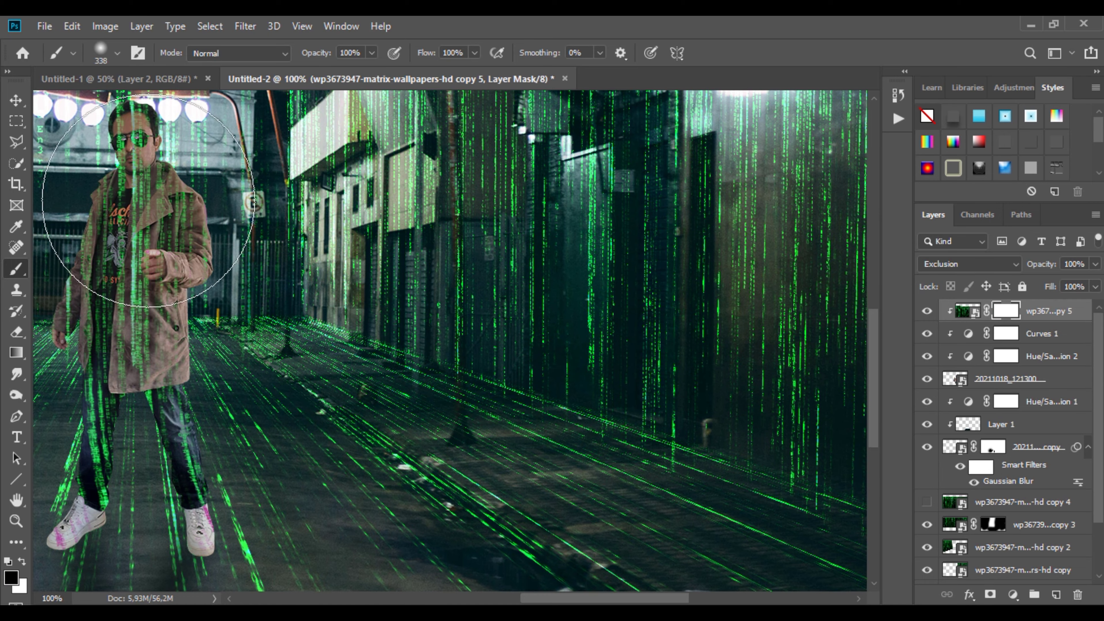
{"action": "scroll", "coordinate": [140, 205], "scroll_direction": "up", "scroll_amount": 3}
{"action": "right_click", "coordinate": [190, 224]}
{"action": "left_click_drag", "start_coordinate": [357, 282], "coordinate": [321, 283]}
{"action": "left_click", "coordinate": [135, 205]}
{"action": "mouse_move", "coordinate": [138, 206]}
{"action": "left_mouse_down"}
{"action": "mouse_move", "coordinate": [223, 203]}
{"action": "mouse_move", "coordinate": [209, 192]}
{"action": "mouse_move", "coordinate": [89, 188]}
{"action": "left_mouse_up"}
{"action": "scroll", "coordinate": [70, 396], "scroll_direction": "down", "scroll_amount": 4}
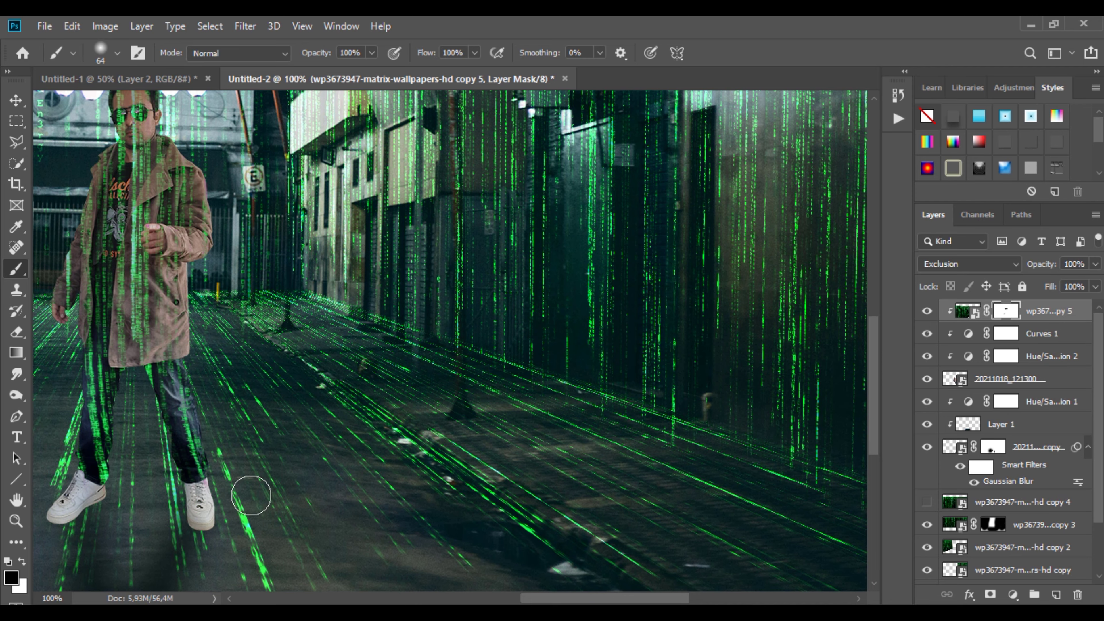
{"action": "scroll", "coordinate": [182, 222], "scroll_direction": "up", "scroll_amount": 2}
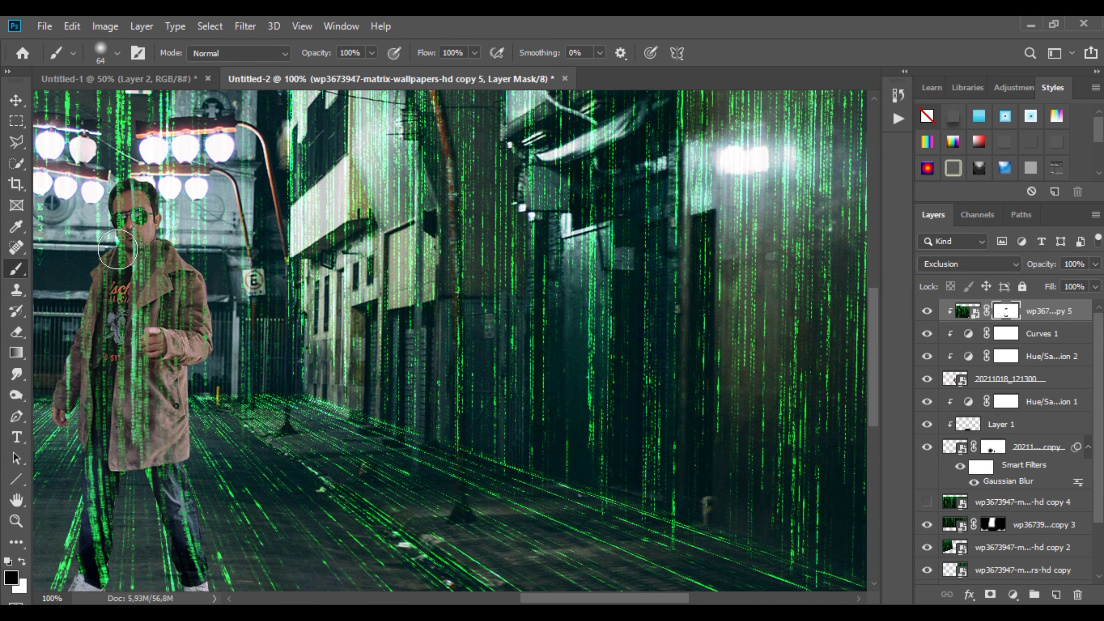
Mask the code off the man's face and forehead with a black 21 px brush, leaving it on the sunglasses
{"action": "left_click_drag", "start_coordinate": [117, 250], "coordinate": [107, 260]}
{"action": "scroll", "coordinate": [132, 231], "scroll_direction": "up", "scroll_amount": 3}
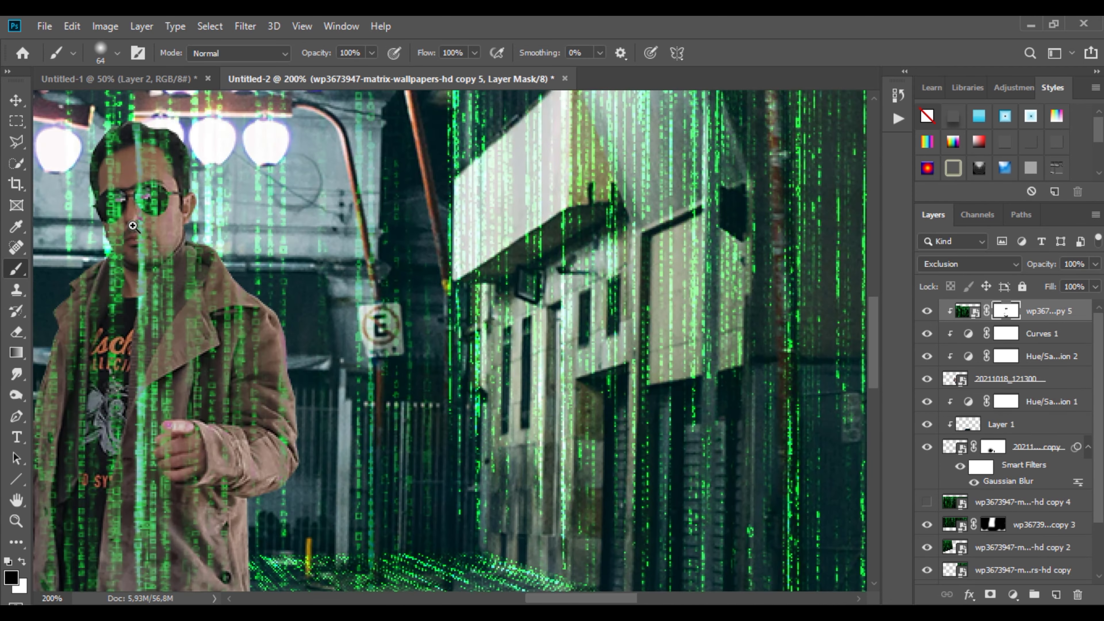
{"action": "right_click", "coordinate": [169, 219]}
{"action": "left_click_drag", "start_coordinate": [278, 261], "coordinate": [268, 257]}
{"action": "mouse_move", "coordinate": [106, 267]}
{"action": "left_mouse_down"}
{"action": "mouse_move", "coordinate": [131, 277]}
{"action": "mouse_move", "coordinate": [181, 273]}
{"action": "mouse_move", "coordinate": [126, 291]}
{"action": "left_mouse_up"}
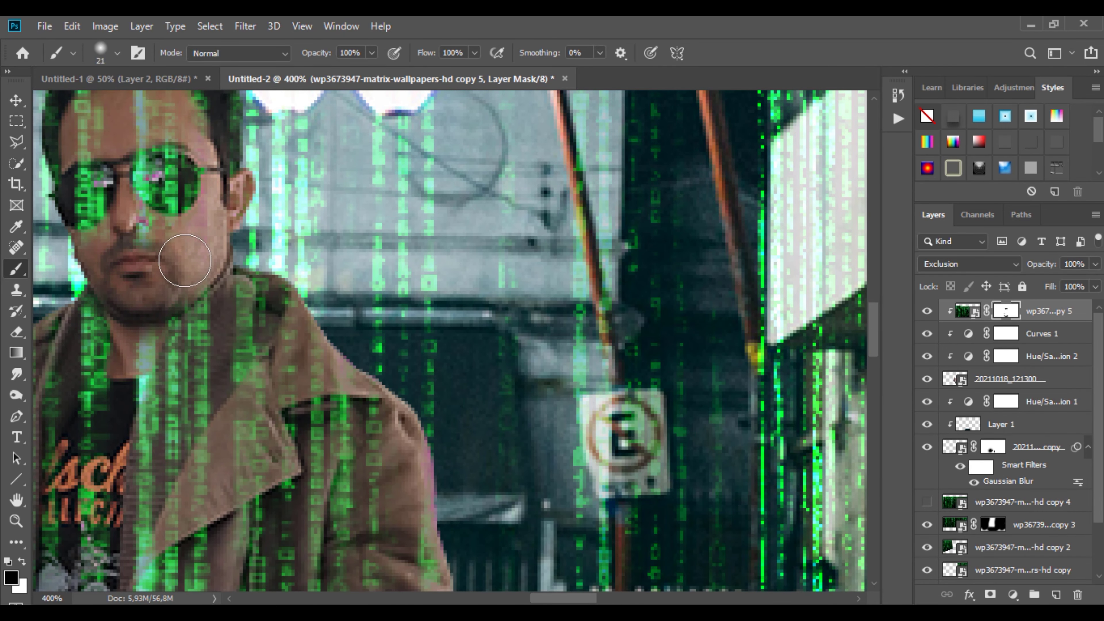
{"action": "scroll", "coordinate": [165, 251], "scroll_direction": "up", "scroll_amount": 3}
{"action": "mouse_move", "coordinate": [92, 198]}
{"action": "left_mouse_down"}
{"action": "mouse_move", "coordinate": [94, 223]}
{"action": "mouse_move", "coordinate": [164, 189]}
{"action": "mouse_move", "coordinate": [125, 233]}
{"action": "mouse_move", "coordinate": [74, 241]}
{"action": "mouse_move", "coordinate": [174, 207]}
{"action": "left_mouse_up"}
{"action": "mouse_move", "coordinate": [134, 360]}
{"action": "left_mouse_down"}
{"action": "mouse_move", "coordinate": [158, 370]}
{"action": "mouse_move", "coordinate": [219, 294]}
{"action": "mouse_move", "coordinate": [218, 251]}
{"action": "mouse_move", "coordinate": [165, 194]}
{"action": "left_mouse_up"}
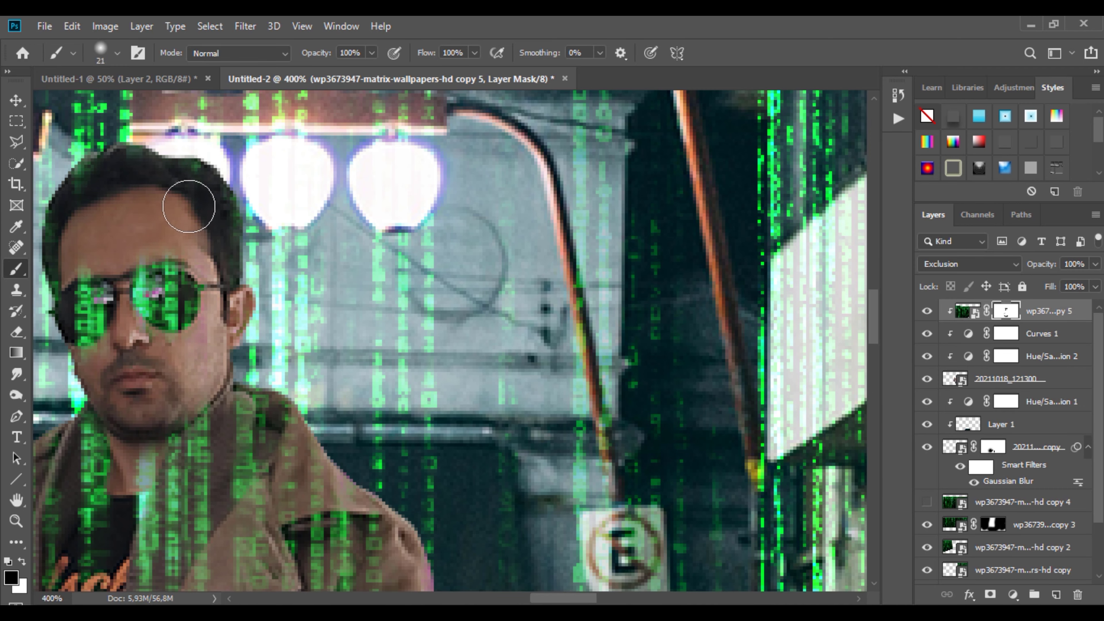
Paint the code out of the man's neck and the ribbed inner collar of his jacket on the copy 5 mask
{"action": "left_click", "coordinate": [189, 207], "text": "alt"}
{"action": "left_click", "coordinate": [199, 216], "text": "alt"}
{"action": "left_click", "coordinate": [192, 371]}
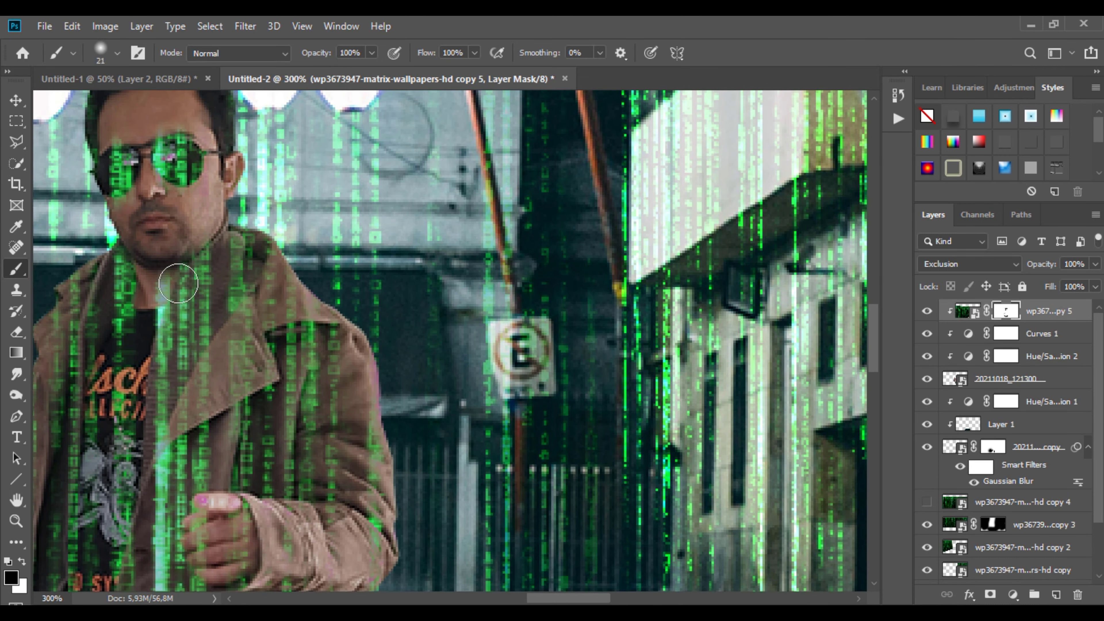
{"action": "left_click_drag", "start_coordinate": [170, 369], "coordinate": [178, 338]}
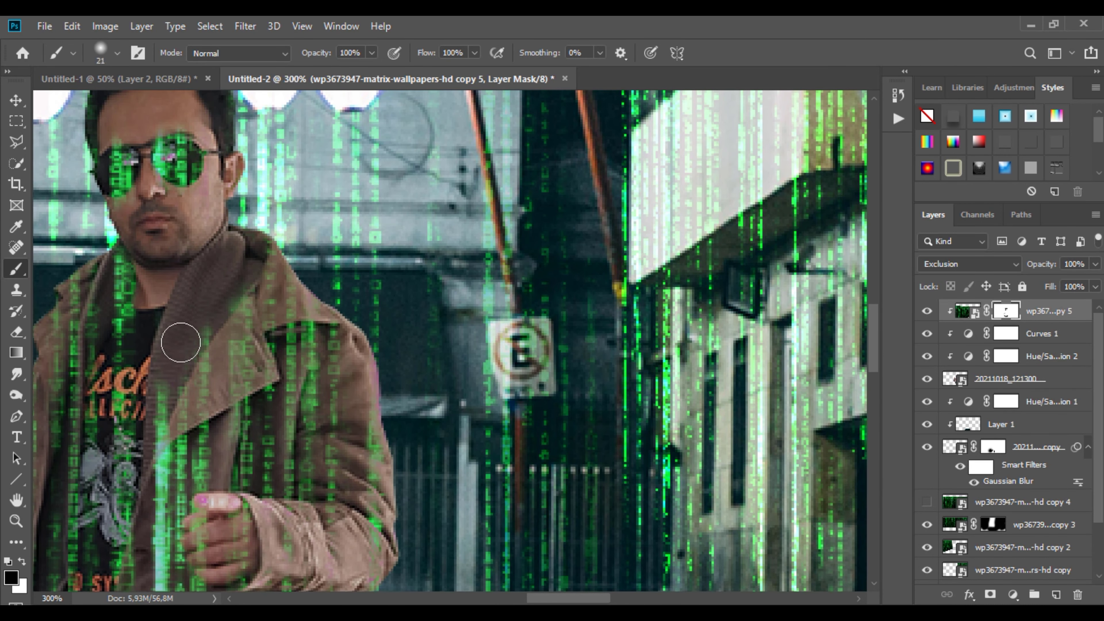
{"action": "left_click_drag", "start_coordinate": [152, 390], "coordinate": [149, 413]}
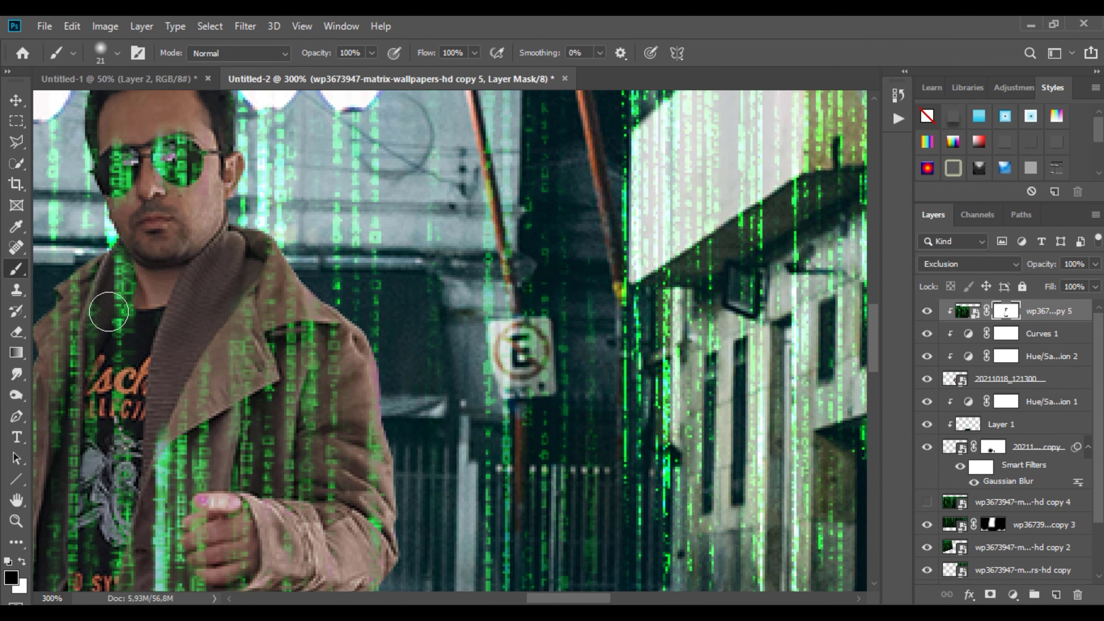
Add a Hue/Saturation adjustment above wallpaper copy 5, clip it to the man's layer and set its Lightness to -63
{"action": "left_click", "coordinate": [212, 290], "text": "alt"}
{"action": "left_click", "coordinate": [212, 290], "text": "alt"}
{"action": "left_click", "coordinate": [211, 290], "text": "alt"}
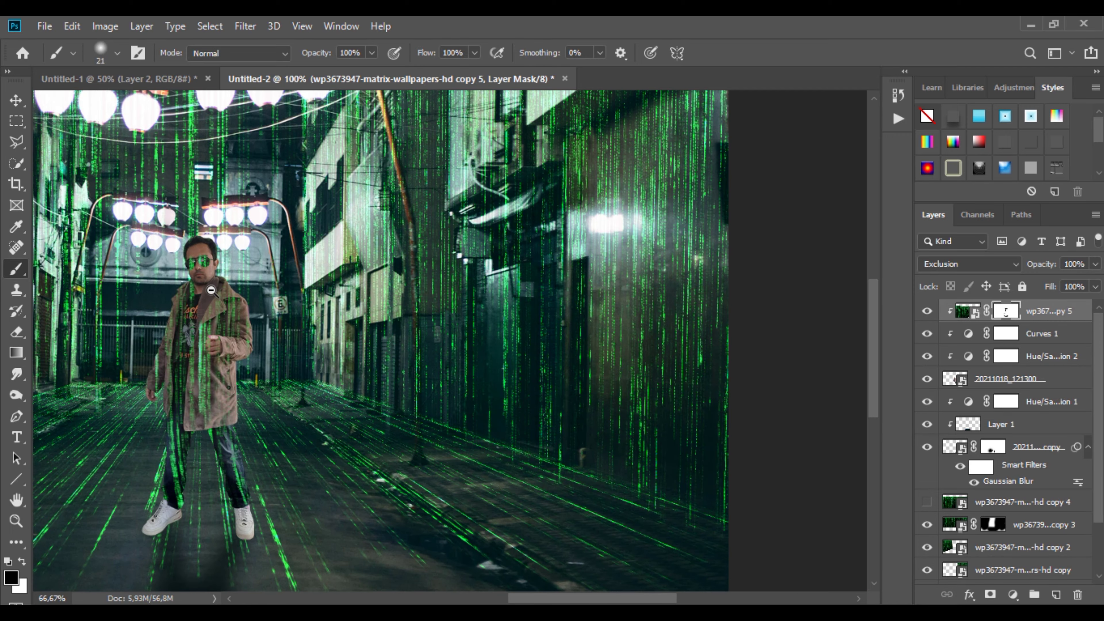
{"action": "left_click", "coordinate": [182, 517], "text": "ctrl"}
{"action": "left_click", "coordinate": [229, 530], "text": "ctrl"}
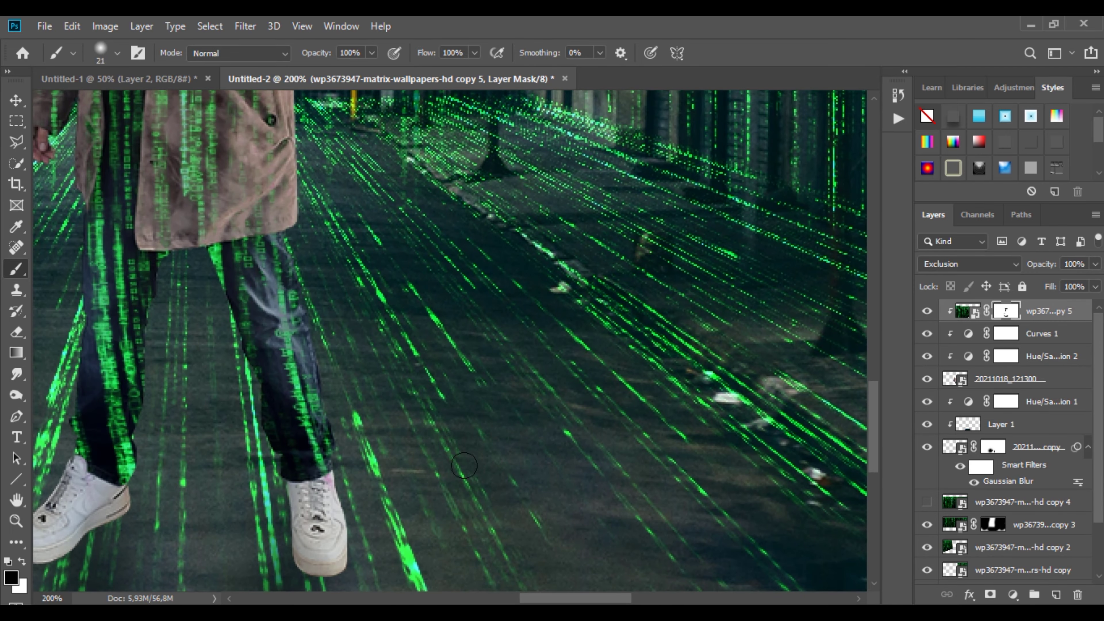
{"action": "left_click", "coordinate": [1014, 596]}
{"action": "left_click", "coordinate": [1000, 442]}
{"action": "right_click", "coordinate": [1053, 311]}
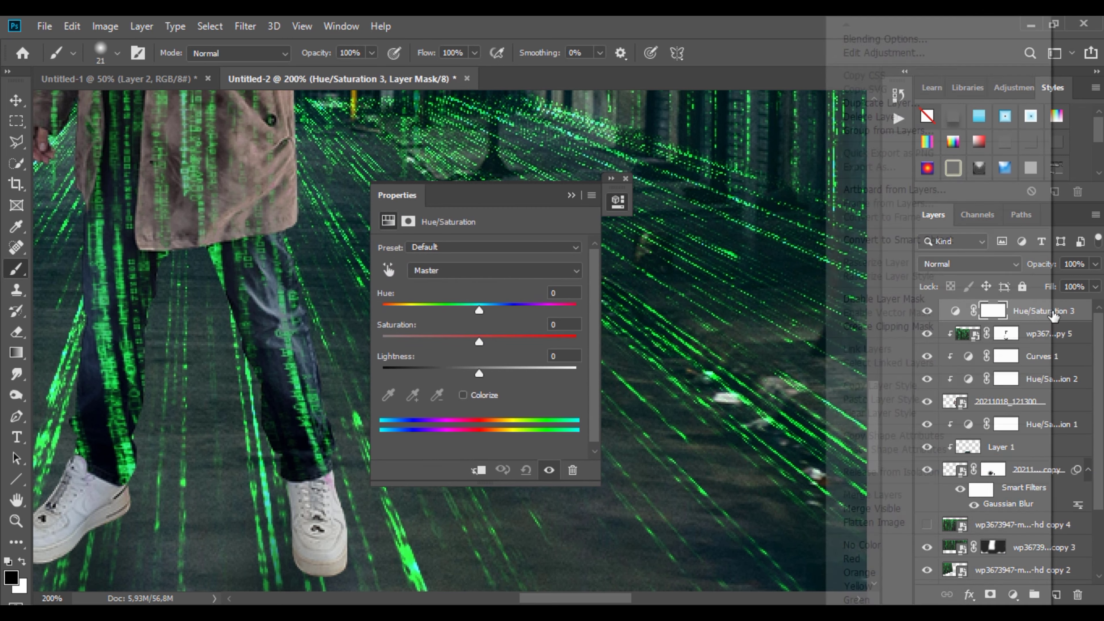
{"action": "left_click", "coordinate": [888, 327]}
{"action": "left_click_drag", "start_coordinate": [479, 373], "coordinate": [419, 377]}
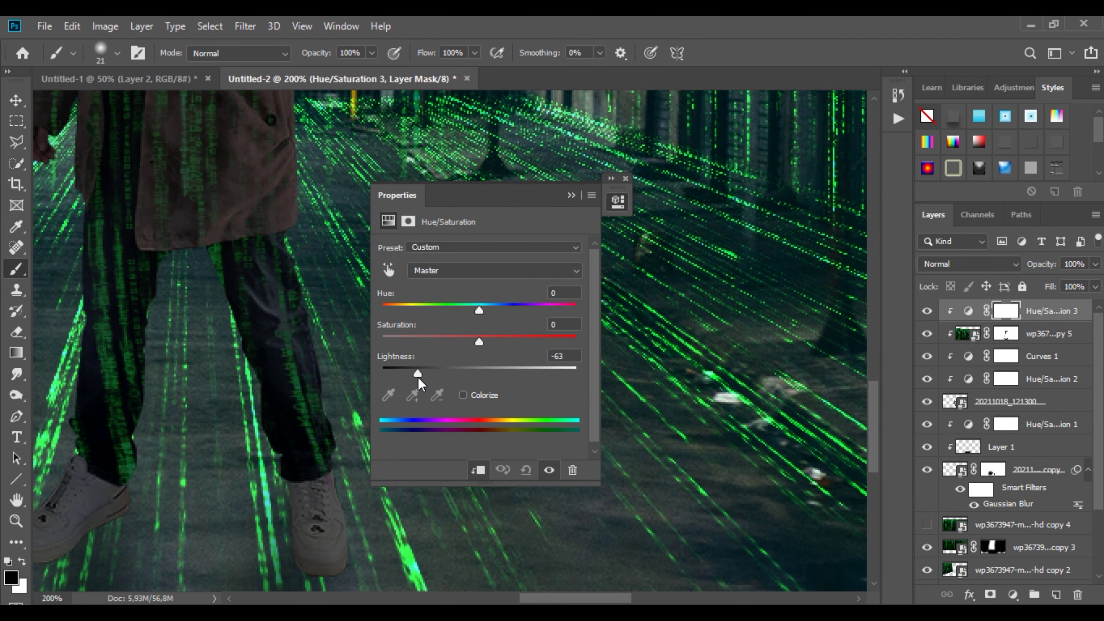
{"action": "left_click", "coordinate": [571, 195]}
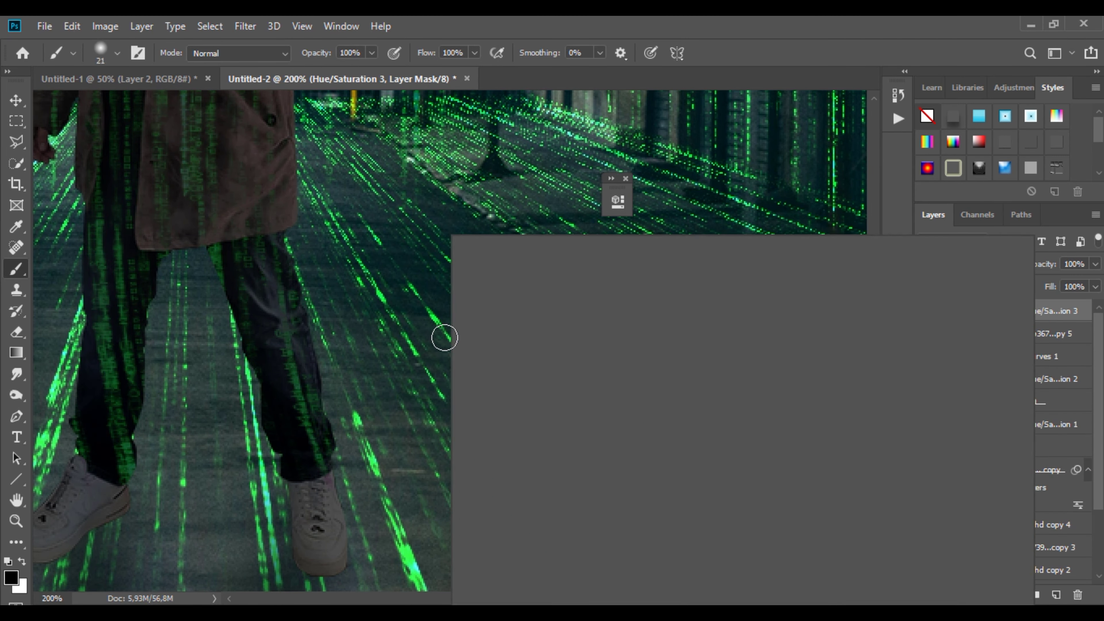
Mask the darkening off the man's legs, coat and head with a black 86 px brush, leaving it on his shoes
{"action": "left_click_drag", "start_coordinate": [544, 275], "coordinate": [570, 275]}
{"action": "mouse_move", "coordinate": [317, 401]}
{"action": "left_mouse_down"}
{"action": "mouse_move", "coordinate": [232, 255]}
{"action": "mouse_move", "coordinate": [253, 374]}
{"action": "mouse_move", "coordinate": [239, 369]}
{"action": "mouse_move", "coordinate": [256, 277]}
{"action": "mouse_move", "coordinate": [242, 239]}
{"action": "left_mouse_up"}
{"action": "scroll", "coordinate": [271, 383], "scroll_direction": "up", "scroll_amount": 5}
{"action": "scroll", "coordinate": [274, 372], "scroll_direction": "down", "scroll_amount": 2}
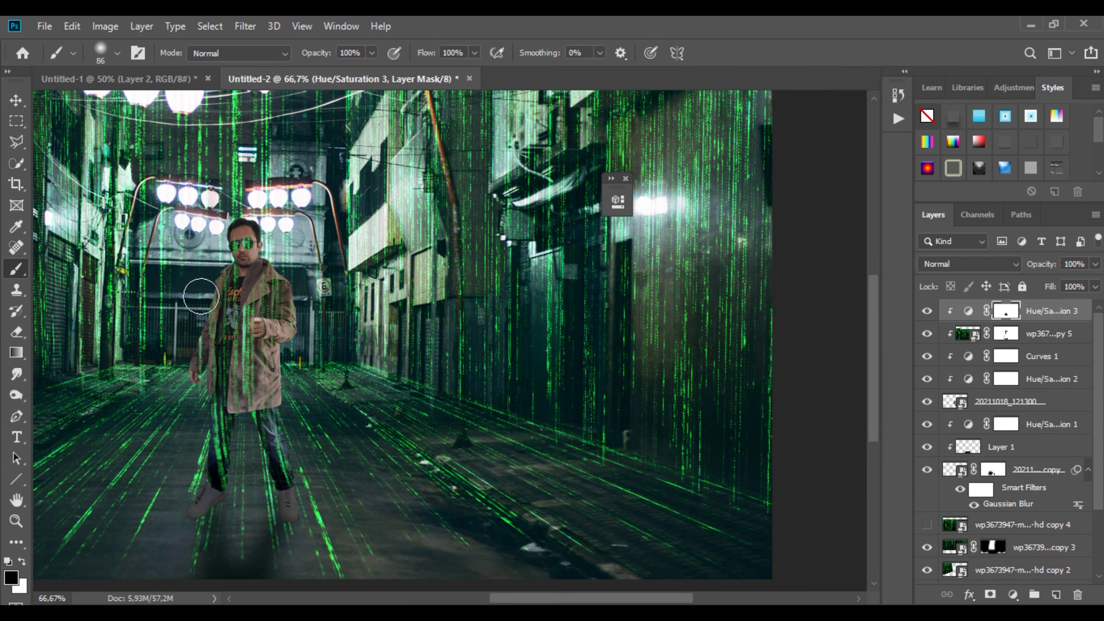
{"action": "left_click_drag", "start_coordinate": [231, 472], "coordinate": [282, 459]}
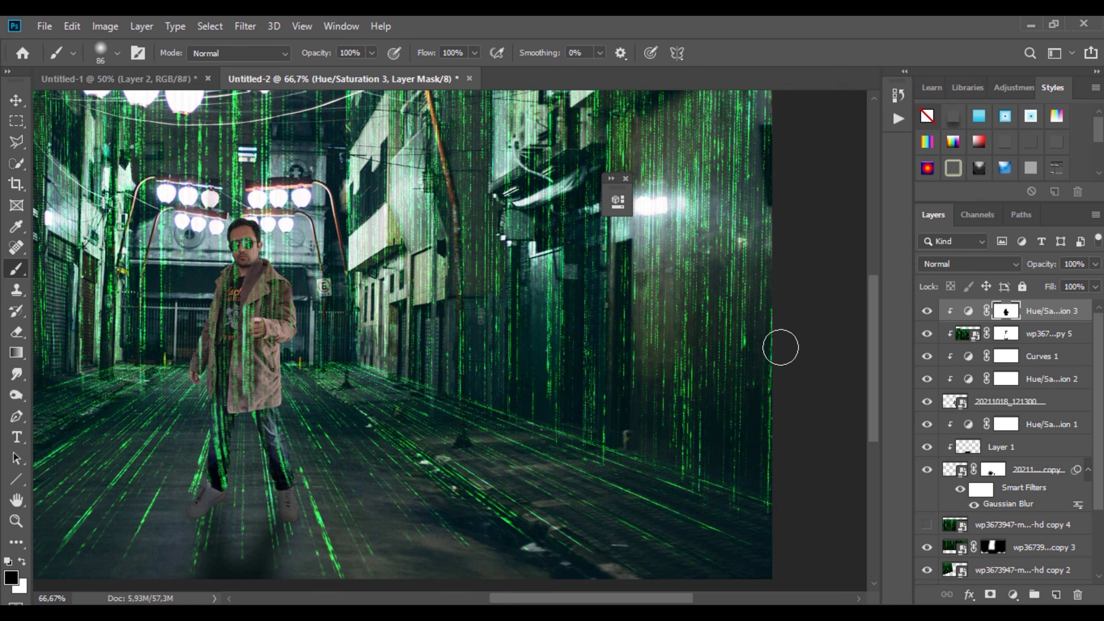
Add a Solid Color fill layer, hide it and sample its green from a code streak on the floor
{"action": "left_click", "coordinate": [1013, 597]}
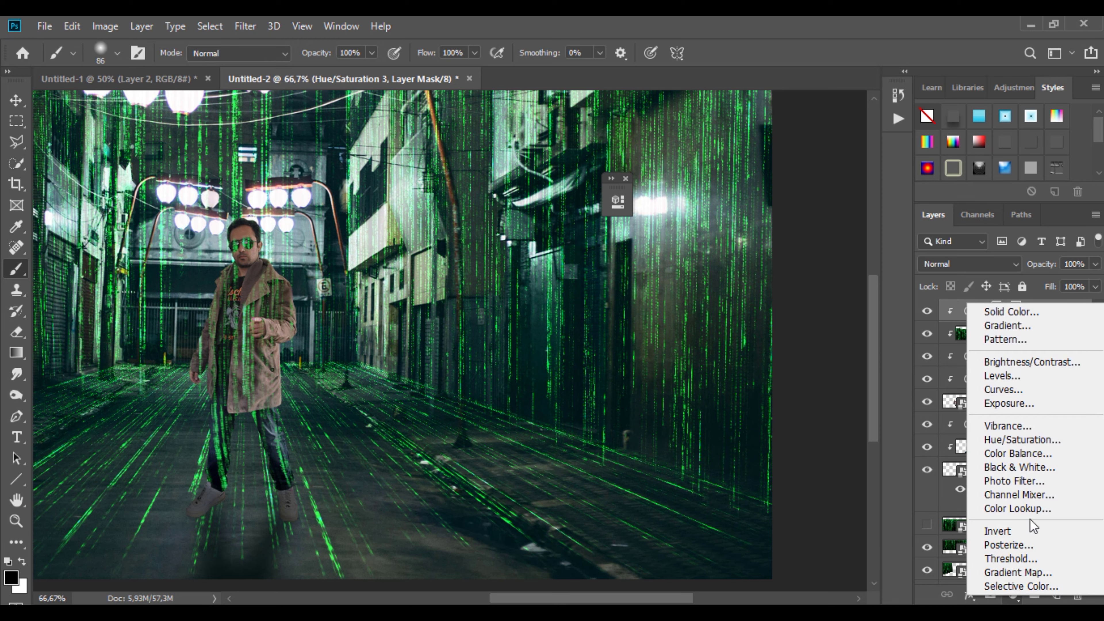
{"action": "left_click", "coordinate": [1011, 311]}
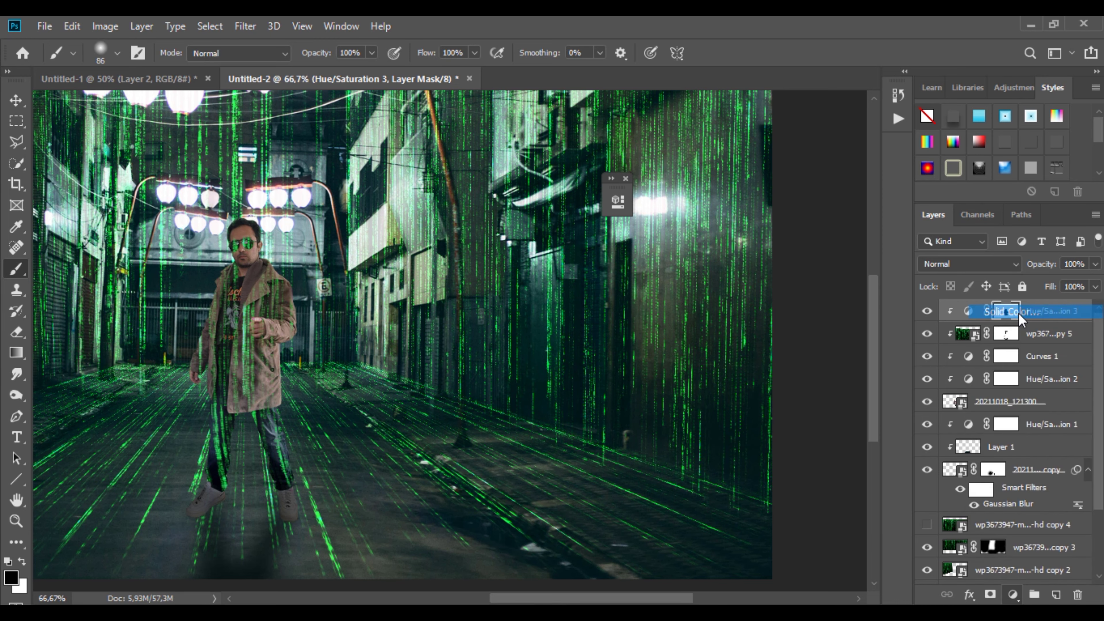
{"action": "left_click", "coordinate": [1043, 315]}
{"action": "left_click", "coordinate": [927, 311]}
{"action": "double_click", "coordinate": [957, 311]}
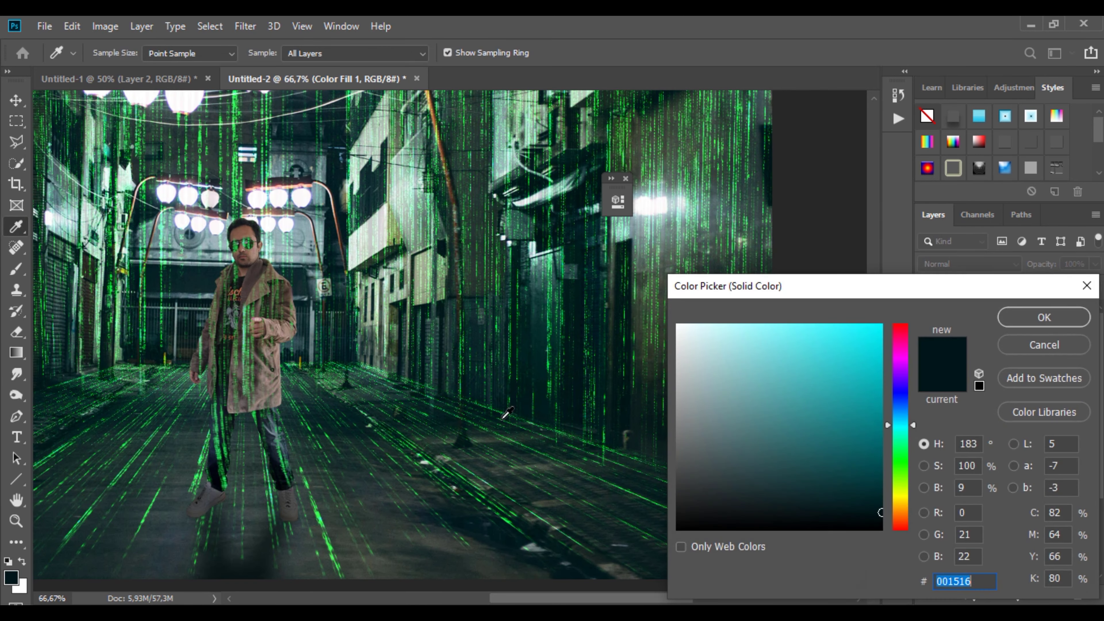
{"action": "left_click", "coordinate": [337, 510]}
{"action": "left_click", "coordinate": [1031, 316]}
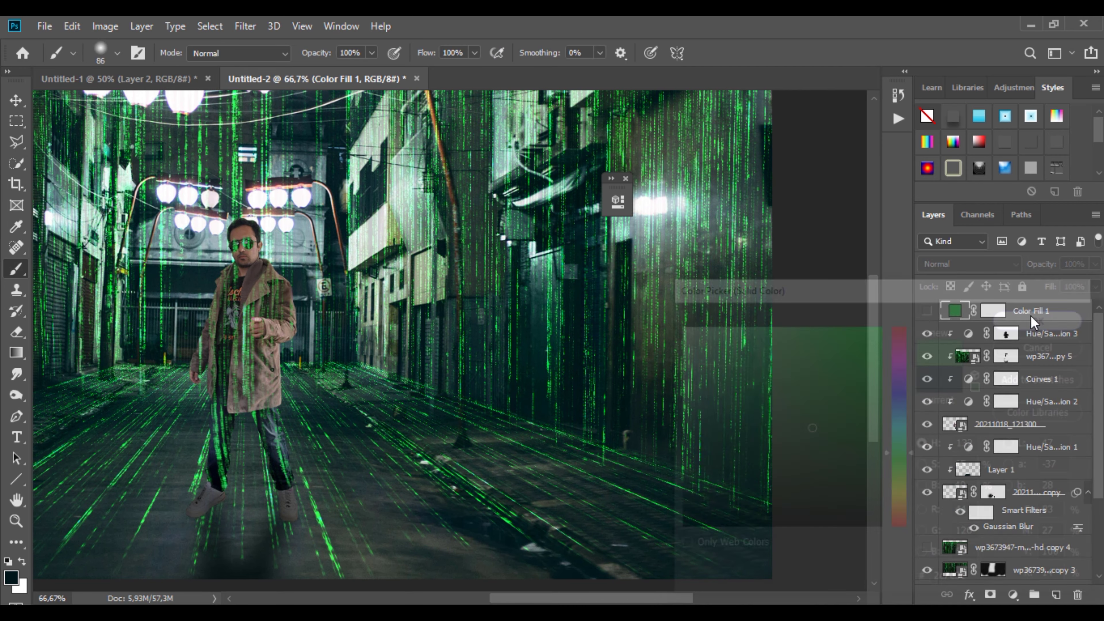
Show the green fill, clip it to the man's layer and set its blend mode to Linear Dodge (Add)
{"action": "left_click", "coordinate": [928, 312]}
{"action": "right_click", "coordinate": [1022, 315]}
{"action": "left_click", "coordinate": [915, 324]}
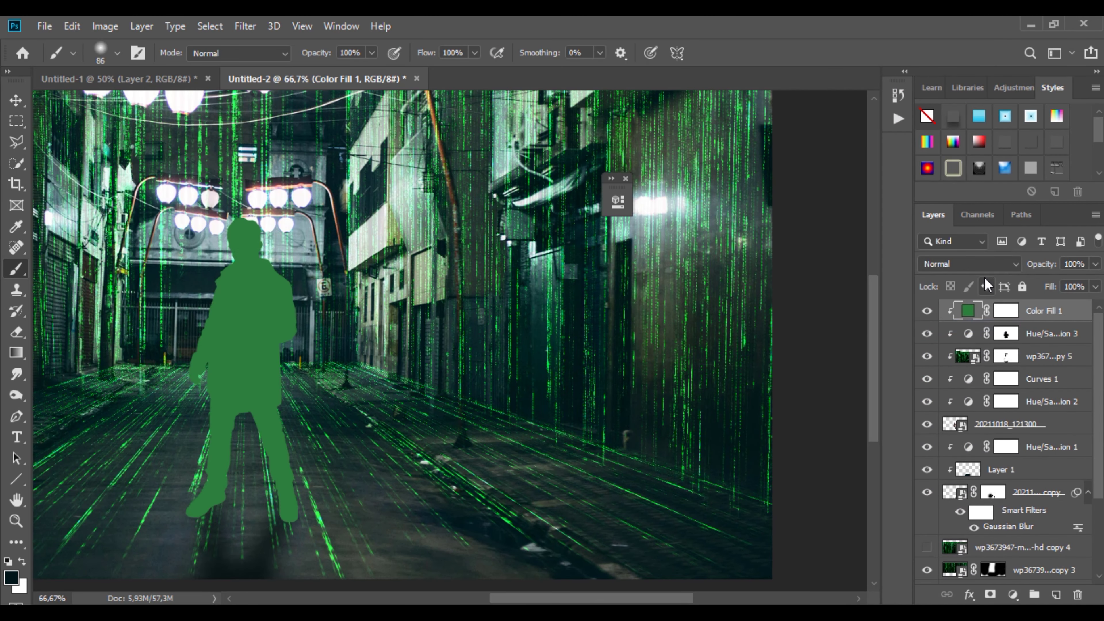
{"action": "left_click", "coordinate": [969, 264]}
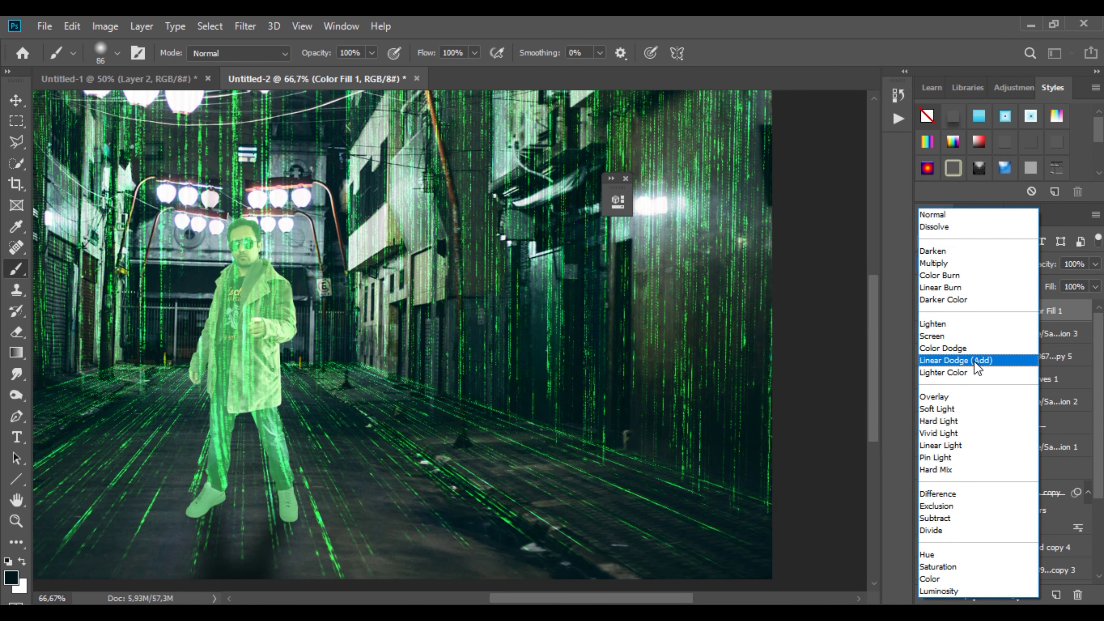
{"action": "left_click", "coordinate": [974, 360]}
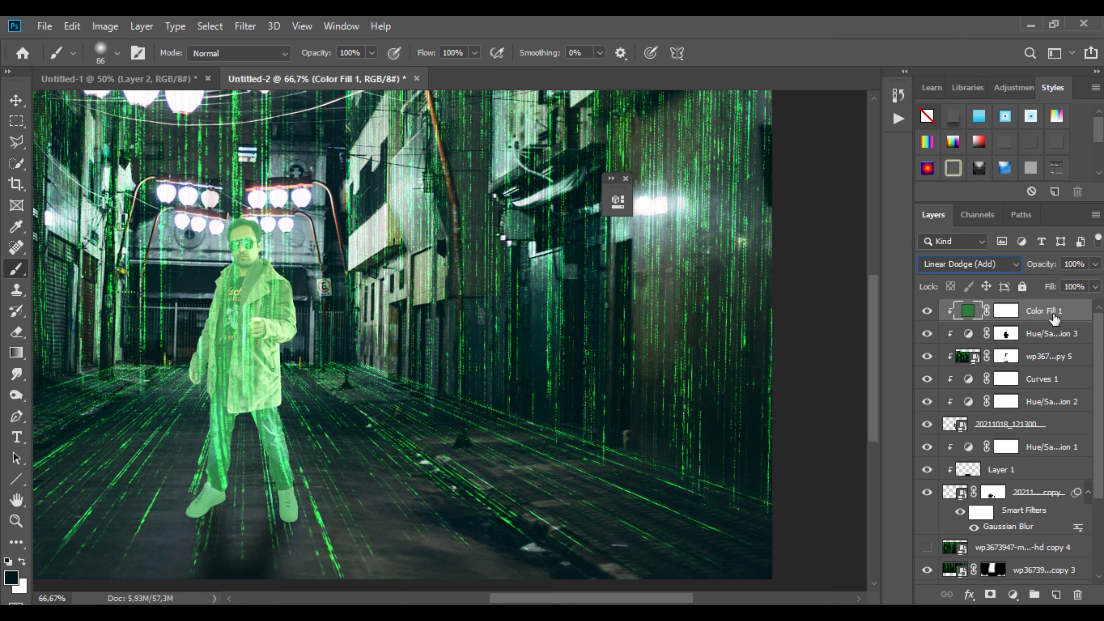
Invert the layer mask of Color Fill 1 to black so the green is hidden from the man
{"action": "double_click", "coordinate": [1013, 319]}
{"action": "scroll", "coordinate": [1057, 552], "scroll_direction": "down", "scroll_amount": 5}
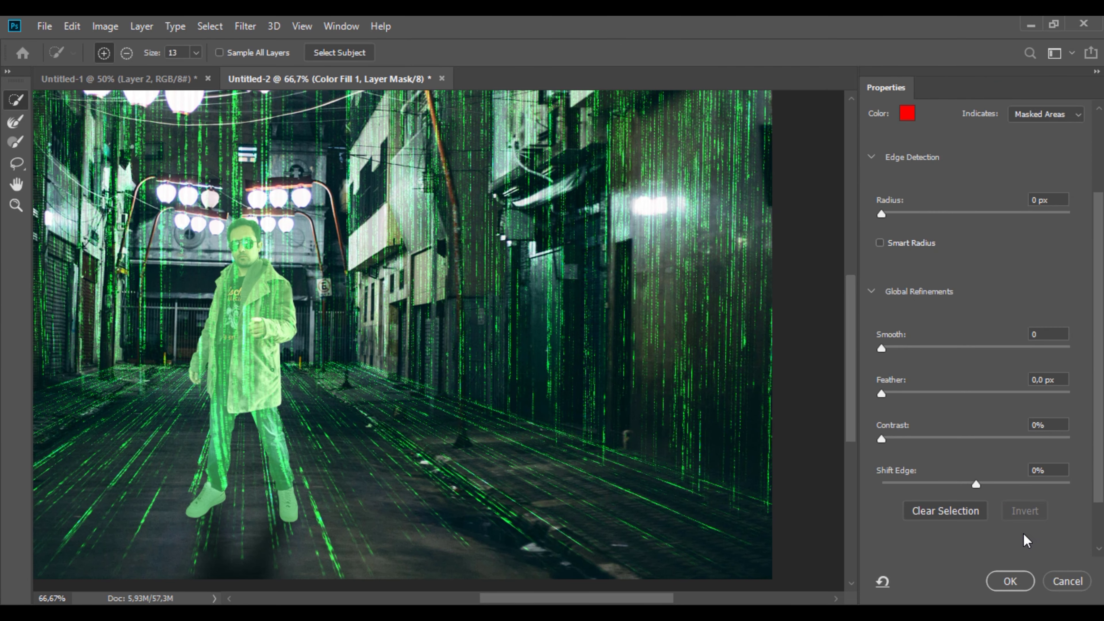
{"action": "left_click", "coordinate": [1008, 581]}
{"action": "key", "text": "ctrl+i"}
Paint a green rim glow around the man's hair and ear on the fill mask with a white 9 px brush at 72% opacity
{"action": "scroll", "coordinate": [243, 243], "scroll_direction": "up", "scroll_amount": 6}
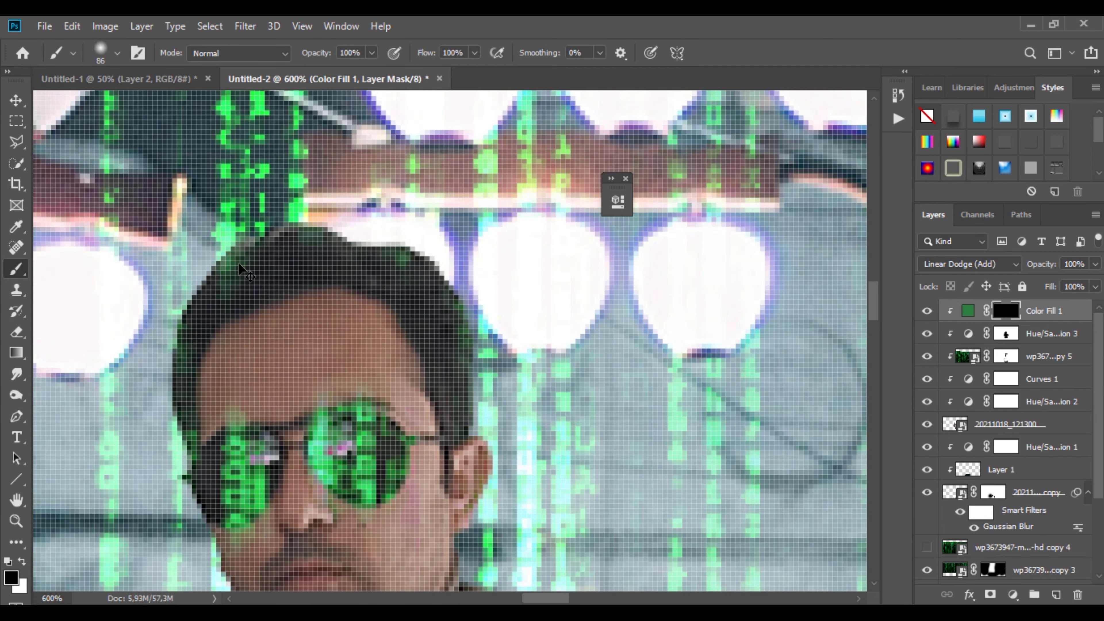
{"action": "right_click", "coordinate": [269, 237]}
{"action": "left_click_drag", "start_coordinate": [370, 275], "coordinate": [357, 268]}
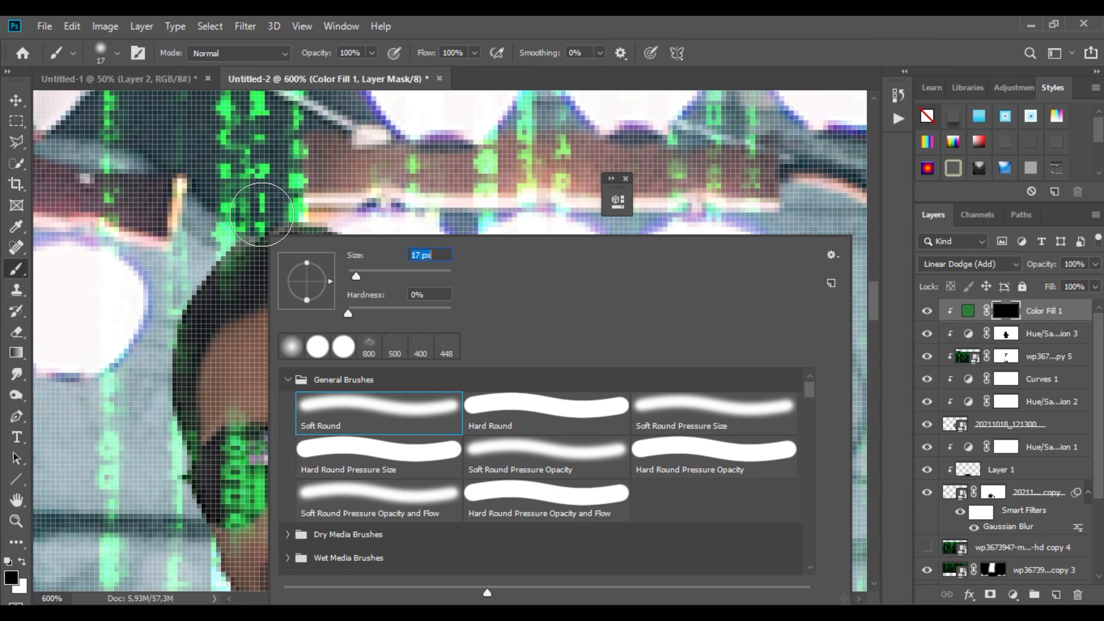
{"action": "left_click", "coordinate": [260, 216]}
{"action": "left_click", "coordinate": [22, 561]}
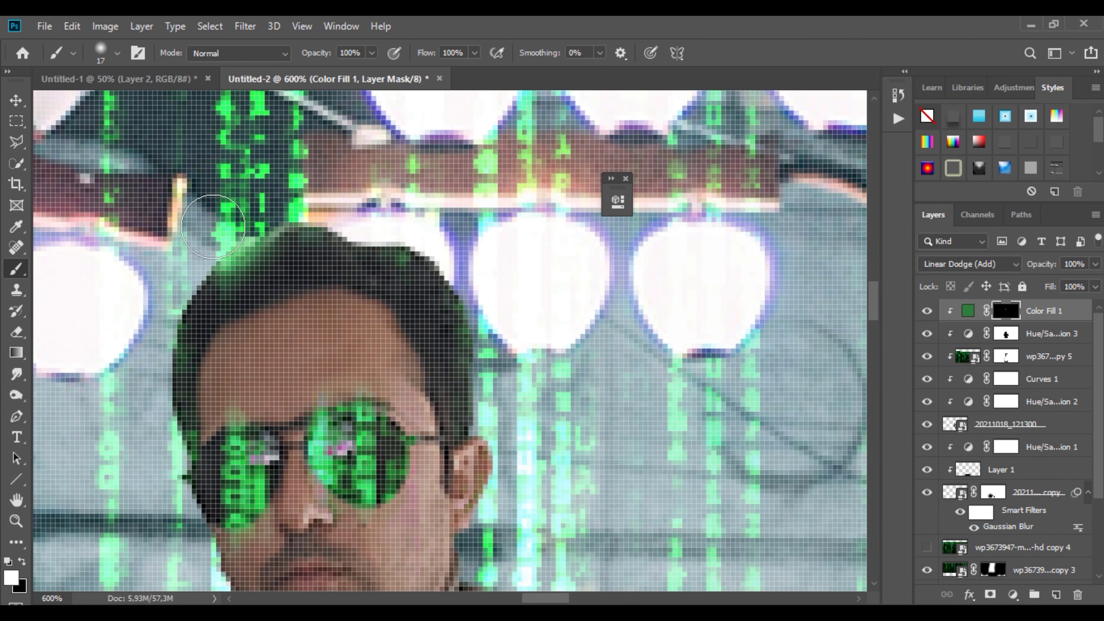
{"action": "right_click", "coordinate": [233, 235]}
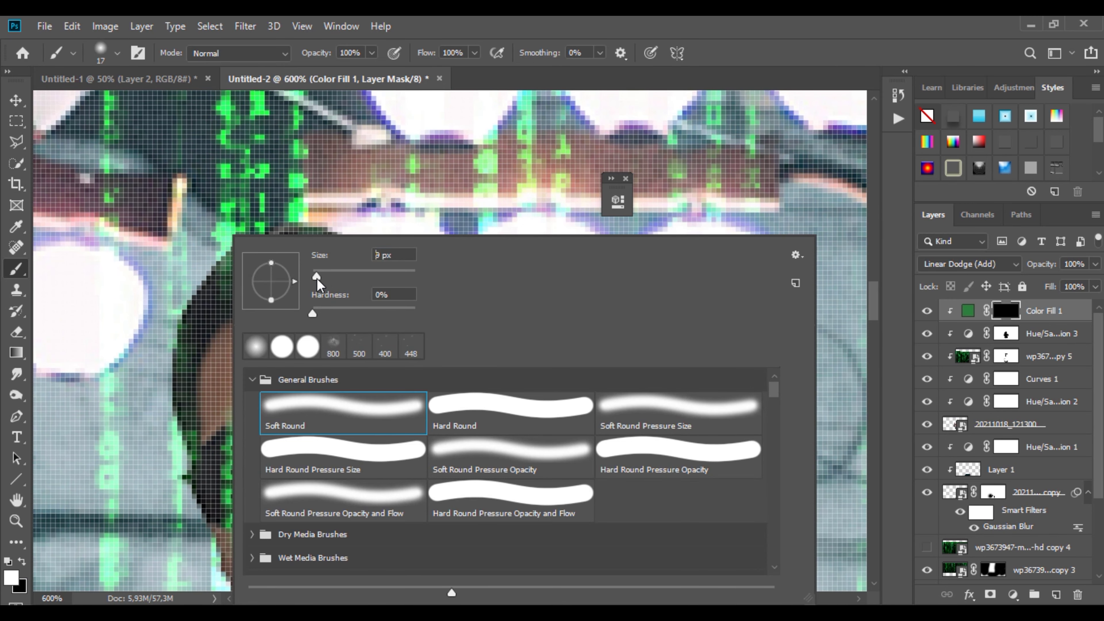
{"action": "key", "text": "Return"}
{"action": "key", "text": "7"}
{"action": "key", "text": "2"}
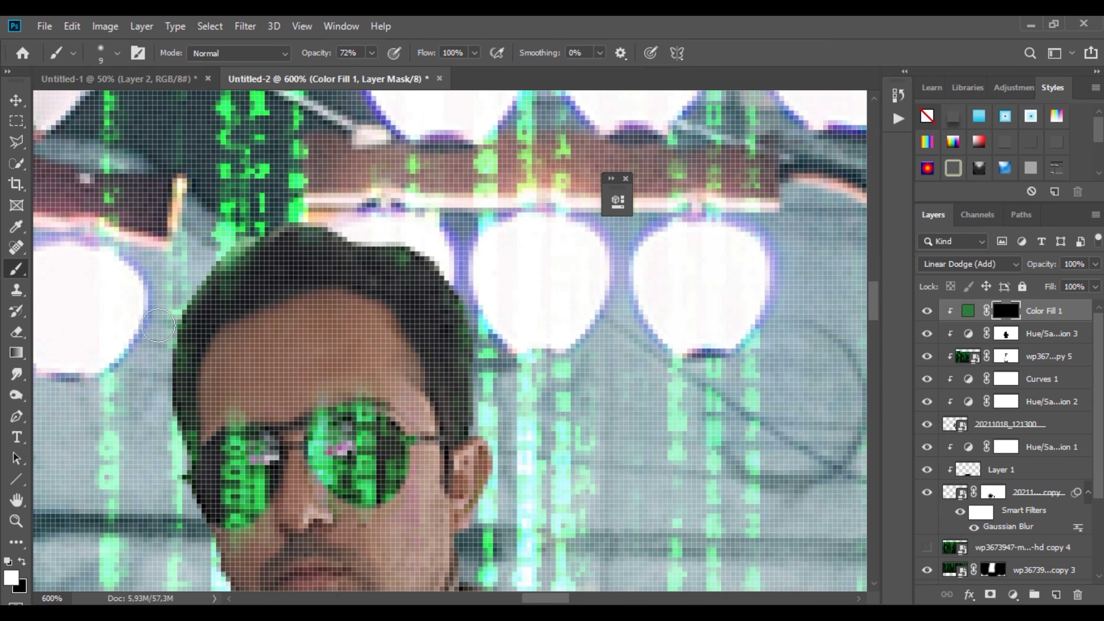
{"action": "mouse_move", "coordinate": [159, 326]}
{"action": "left_mouse_down"}
{"action": "mouse_move", "coordinate": [163, 387]}
{"action": "mouse_move", "coordinate": [406, 223]}
{"action": "mouse_move", "coordinate": [381, 229]}
{"action": "mouse_move", "coordinate": [460, 265]}
{"action": "mouse_move", "coordinate": [500, 522]}
{"action": "mouse_move", "coordinate": [466, 578]}
{"action": "left_mouse_up"}
Paint the green rim glow along both sides of the jacket's collar and shoulders and down the upper sleeve
{"action": "scroll", "coordinate": [490, 412], "scroll_direction": "down", "scroll_amount": 3}
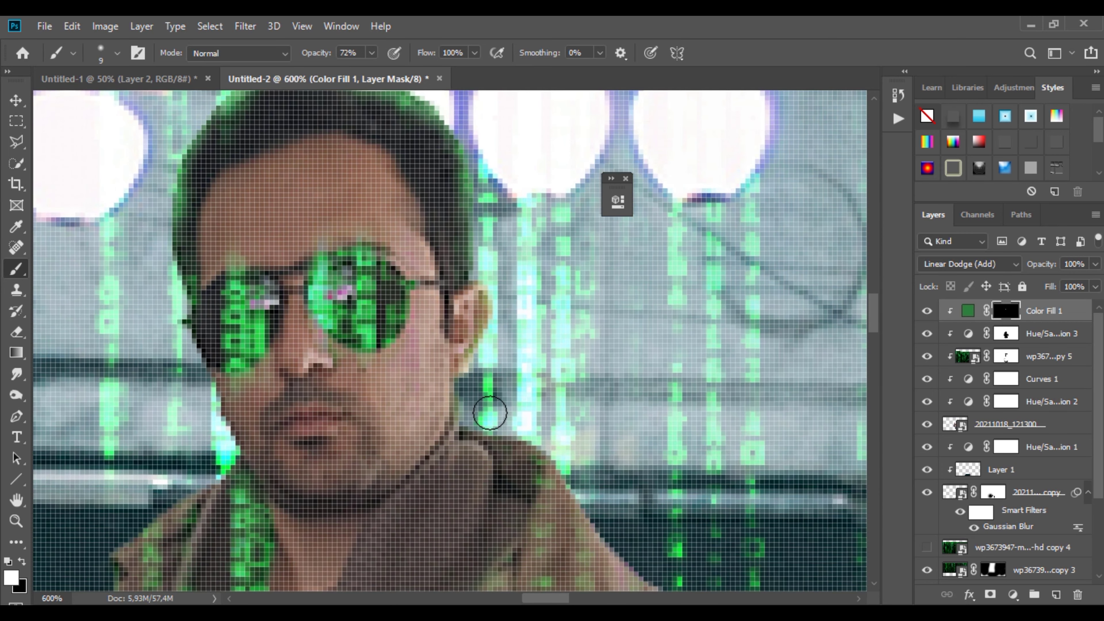
{"action": "mouse_move", "coordinate": [490, 412]}
{"action": "left_mouse_down"}
{"action": "mouse_move", "coordinate": [548, 433]}
{"action": "mouse_move", "coordinate": [653, 588]}
{"action": "left_mouse_up"}
{"action": "scroll", "coordinate": [696, 522], "scroll_direction": "down", "scroll_amount": 3}
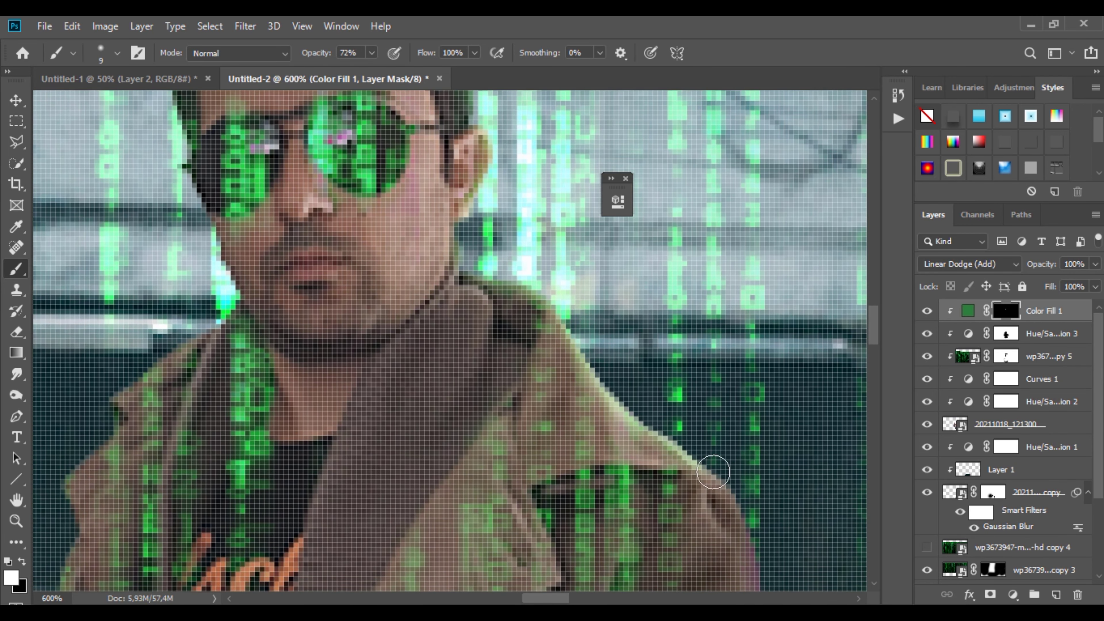
{"action": "scroll", "coordinate": [713, 472], "scroll_direction": "down", "scroll_amount": 1}
{"action": "mouse_move", "coordinate": [184, 263]}
{"action": "left_mouse_down"}
{"action": "mouse_move", "coordinate": [105, 316]}
{"action": "mouse_move", "coordinate": [77, 384]}
{"action": "left_mouse_up"}
{"action": "scroll", "coordinate": [34, 454], "scroll_direction": "down", "scroll_amount": 1}
{"action": "scroll", "coordinate": [34, 453], "scroll_direction": "down", "scroll_amount": 1}
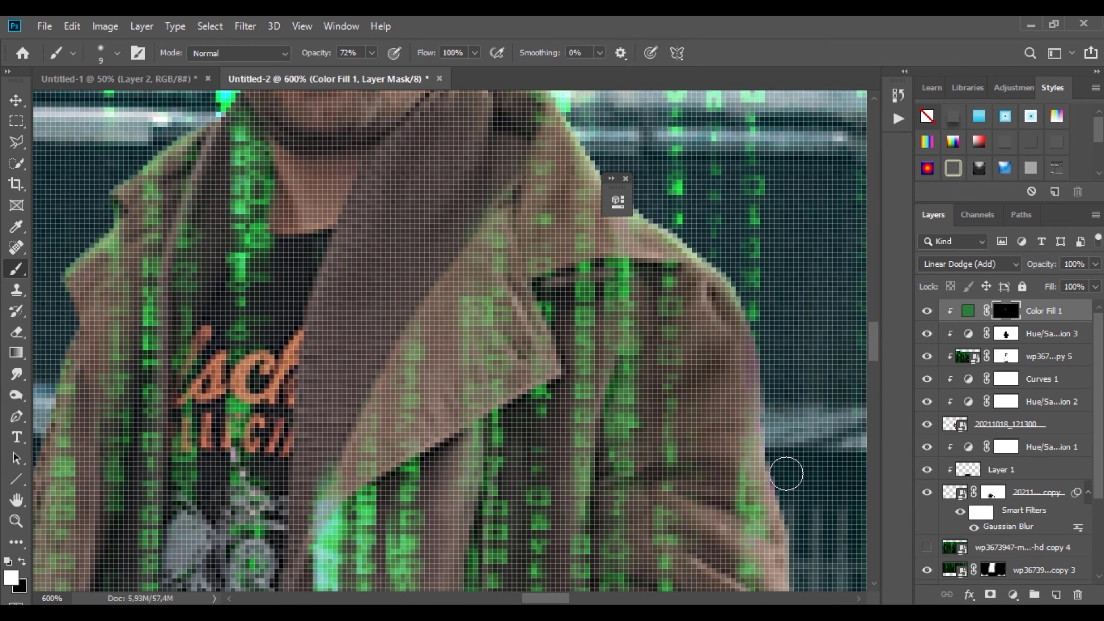
Try painting a green glow along the upper edge of the raised forearm's sleeve with the 9 px brush
{"action": "left_click", "coordinate": [445, 321], "text": "ctrl+alt"}
{"action": "left_click", "coordinate": [445, 321], "text": "ctrl+alt"}
{"action": "left_click", "coordinate": [445, 321], "text": "ctrl+alt"}
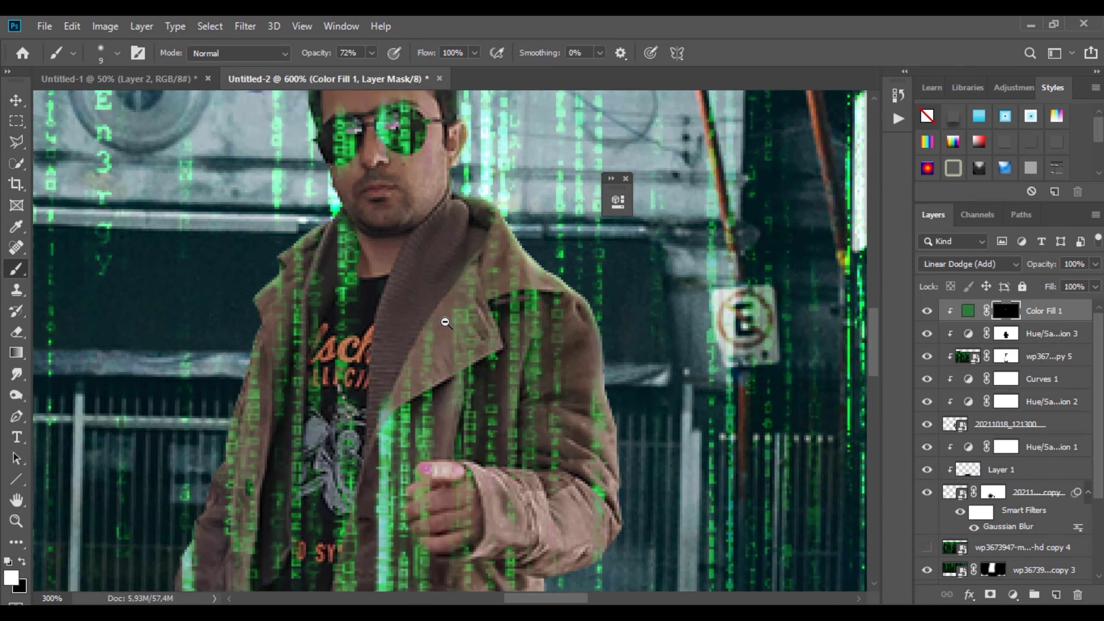
{"action": "left_click", "coordinate": [445, 321], "text": "ctrl+alt"}
{"action": "left_click", "coordinate": [444, 321], "text": "ctrl+alt"}
{"action": "left_click", "coordinate": [446, 321], "text": "ctrl+alt"}
{"action": "left_click", "coordinate": [464, 475], "text": "ctrl"}
{"action": "left_click", "coordinate": [464, 396], "text": "ctrl"}
{"action": "left_click", "coordinate": [472, 304], "text": "ctrl"}
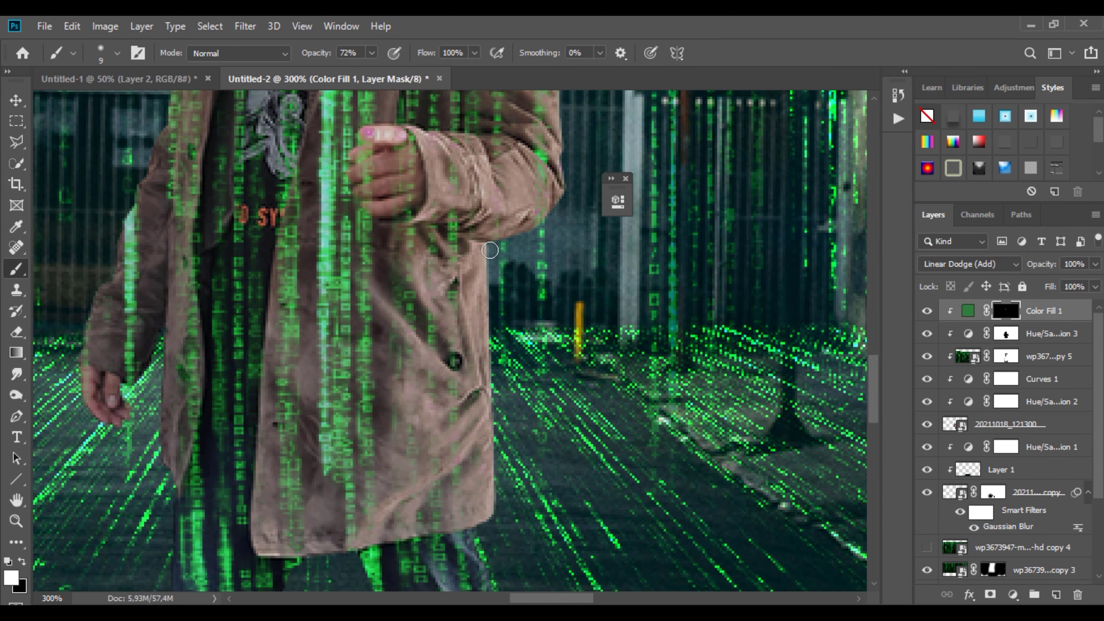
{"action": "scroll", "coordinate": [486, 254], "scroll_direction": "up", "scroll_amount": 1}
{"action": "left_click_drag", "start_coordinate": [426, 185], "coordinate": [517, 192]}
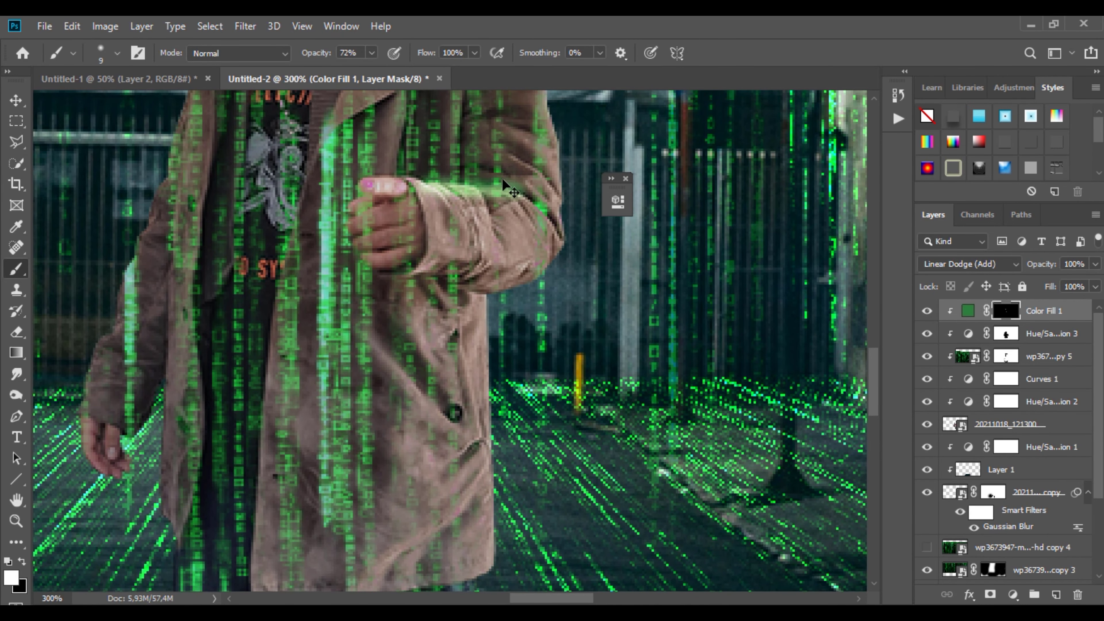
{"action": "key", "text": "ctrl+z"}
Brush a faint green highlight along the raised arm's cuff with a 3 px brush at 24% opacity
{"action": "left_click", "coordinate": [471, 188], "text": "ctrl"}
{"action": "left_click", "coordinate": [472, 188], "text": "ctrl"}
{"action": "right_click", "coordinate": [479, 230]}
{"action": "left_click_drag", "start_coordinate": [386, 176], "coordinate": [427, 210]}
{"action": "key", "text": "ctrl+z"}
{"action": "left_click", "coordinate": [373, 54]}
{"action": "left_click_drag", "start_coordinate": [382, 176], "coordinate": [438, 226]}
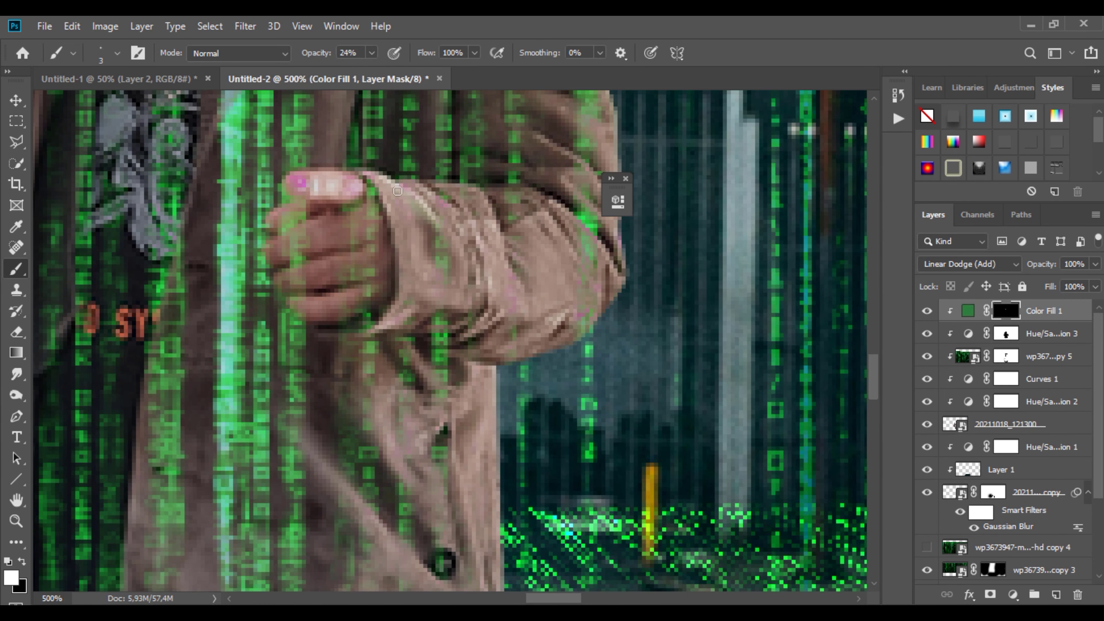
Paint faint green highlights along the coat's folds around the pocket and button below the raised arm
{"action": "scroll", "coordinate": [517, 211], "scroll_direction": "up", "scroll_amount": 3}
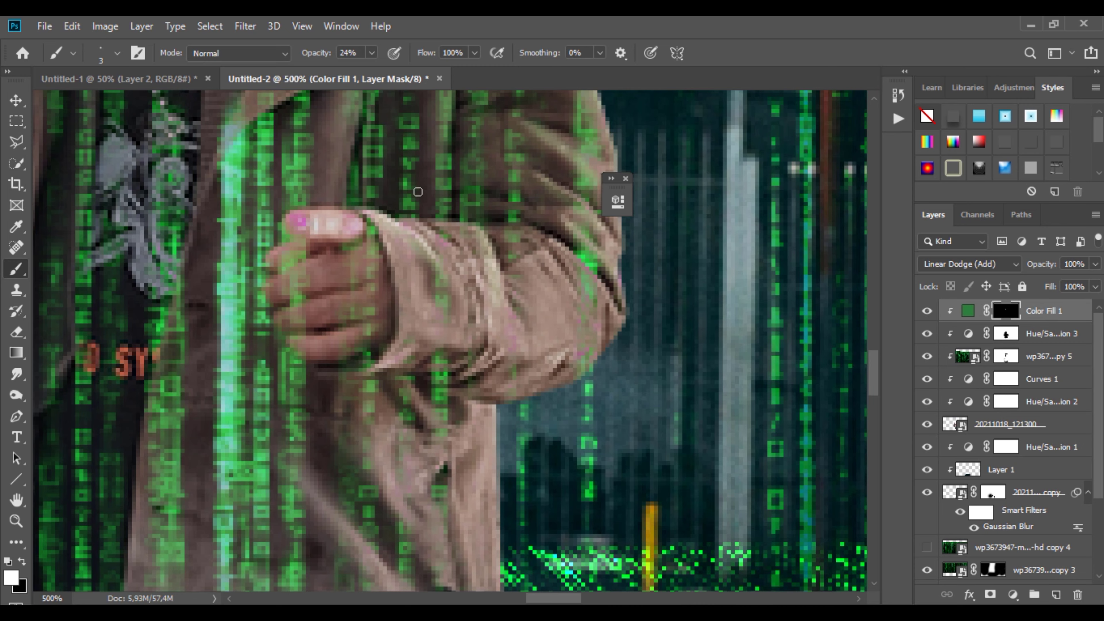
{"action": "left_click_drag", "start_coordinate": [409, 403], "coordinate": [432, 149]}
{"action": "left_click_drag", "start_coordinate": [352, 251], "coordinate": [451, 369]}
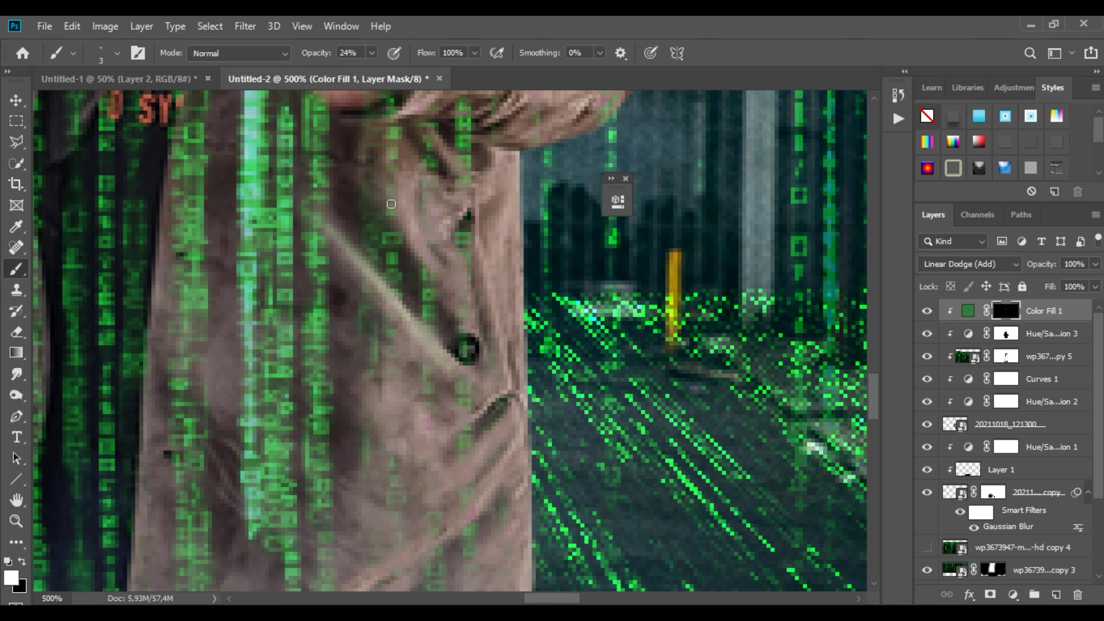
{"action": "left_click_drag", "start_coordinate": [392, 204], "coordinate": [458, 309]}
{"action": "mouse_move", "coordinate": [363, 191]}
{"action": "left_mouse_down"}
{"action": "mouse_move", "coordinate": [503, 342]}
{"action": "mouse_move", "coordinate": [512, 392]}
{"action": "left_mouse_up"}
Paint the faint rim glow down the coat's outer edge, from below the raised elbow toward the hem
{"action": "scroll", "coordinate": [493, 341], "scroll_direction": "down", "scroll_amount": 1}
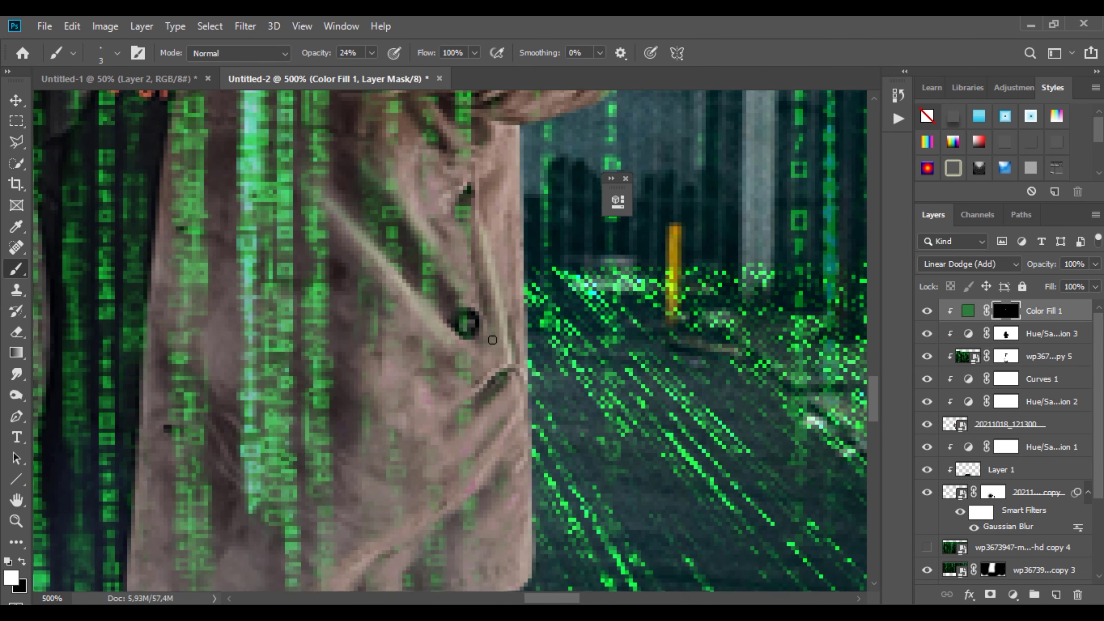
{"action": "scroll", "coordinate": [492, 340], "scroll_direction": "down", "scroll_amount": 5}
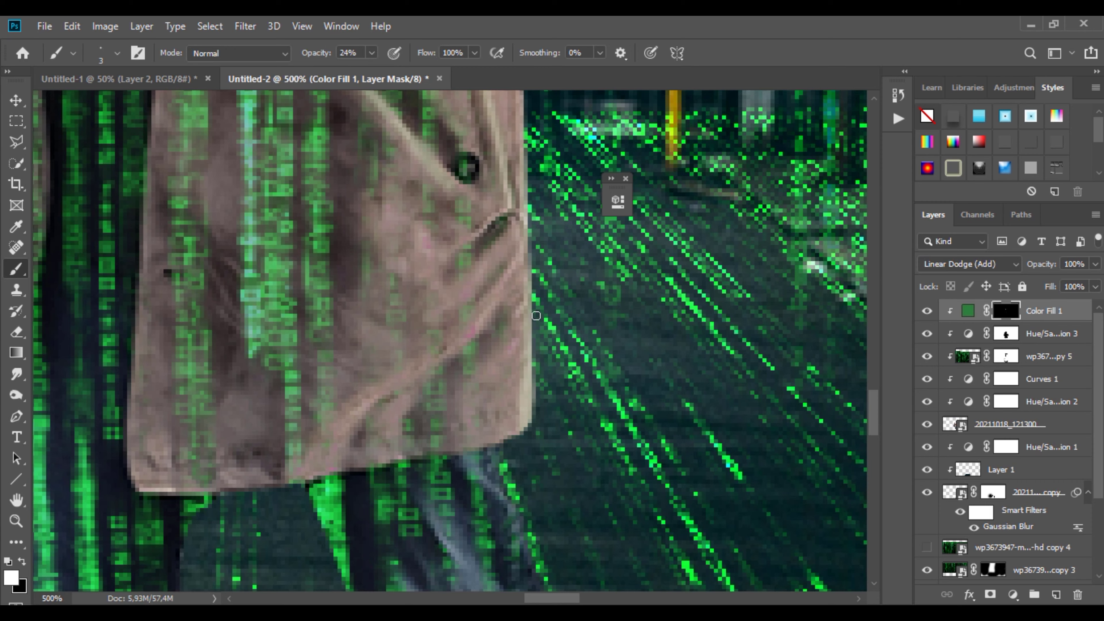
{"action": "scroll", "coordinate": [537, 315], "scroll_direction": "up", "scroll_amount": 7}
{"action": "left_click_drag", "start_coordinate": [523, 393], "coordinate": [526, 579]}
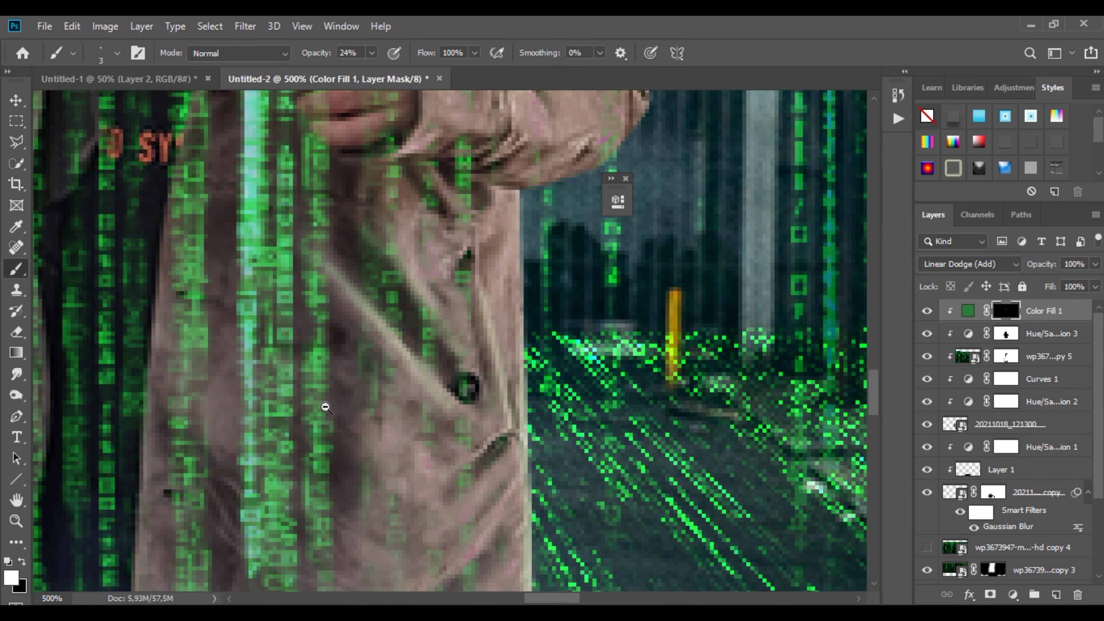
Enlarge the brush to 20 px and paint a soft green glow along the outer edge of the lowered arm's sleeve
{"action": "key", "text": "ctrl+1"}
{"action": "left_click", "coordinate": [262, 361], "text": "ctrl"}
{"action": "left_click", "coordinate": [262, 361], "text": "ctrl"}
{"action": "right_click", "coordinate": [247, 355]}
{"action": "left_click_drag", "start_coordinate": [326, 276], "coordinate": [334, 278]}
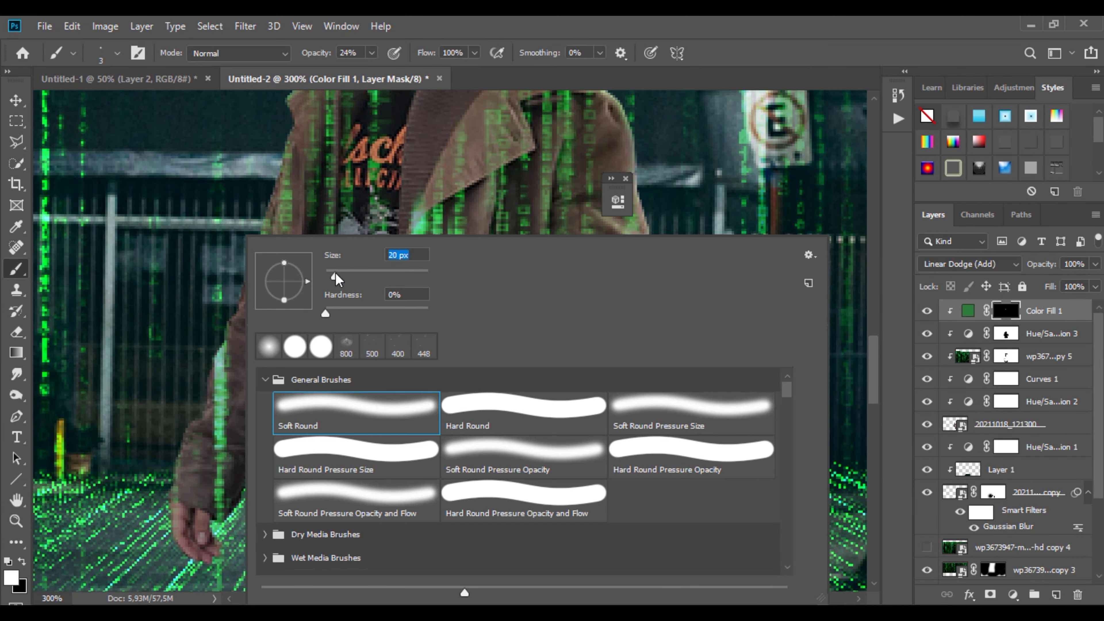
{"action": "left_click", "coordinate": [203, 344]}
{"action": "mouse_move", "coordinate": [189, 395]}
{"action": "left_mouse_down"}
{"action": "mouse_move", "coordinate": [237, 270]}
{"action": "mouse_move", "coordinate": [265, 136]}
{"action": "mouse_move", "coordinate": [266, 149]}
{"action": "left_mouse_up"}
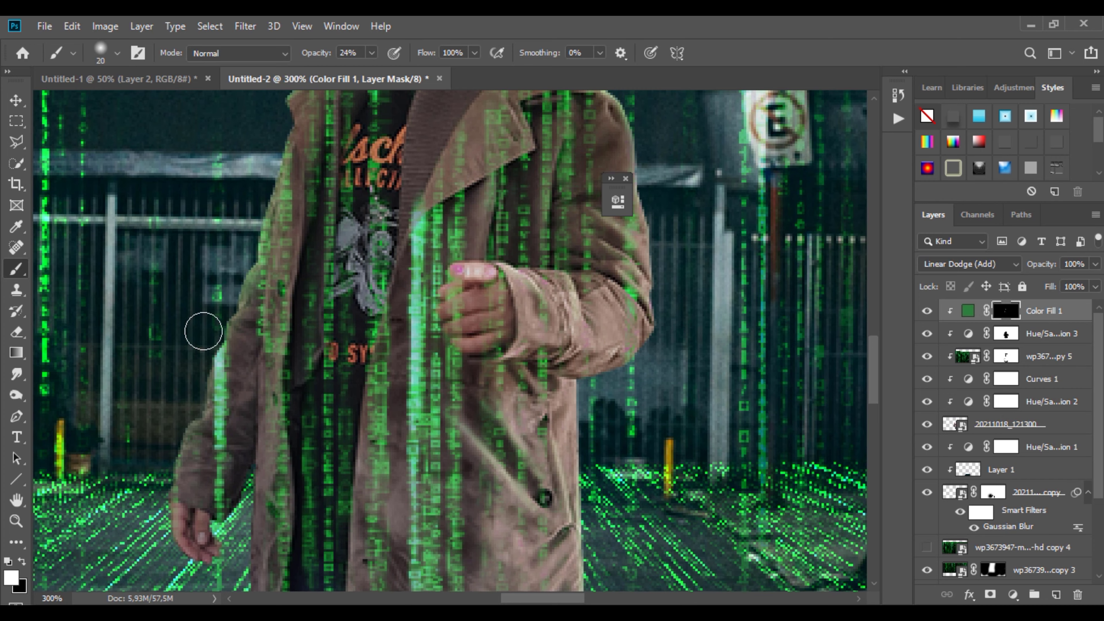
{"action": "scroll", "coordinate": [210, 419], "scroll_direction": "up", "scroll_amount": 4}
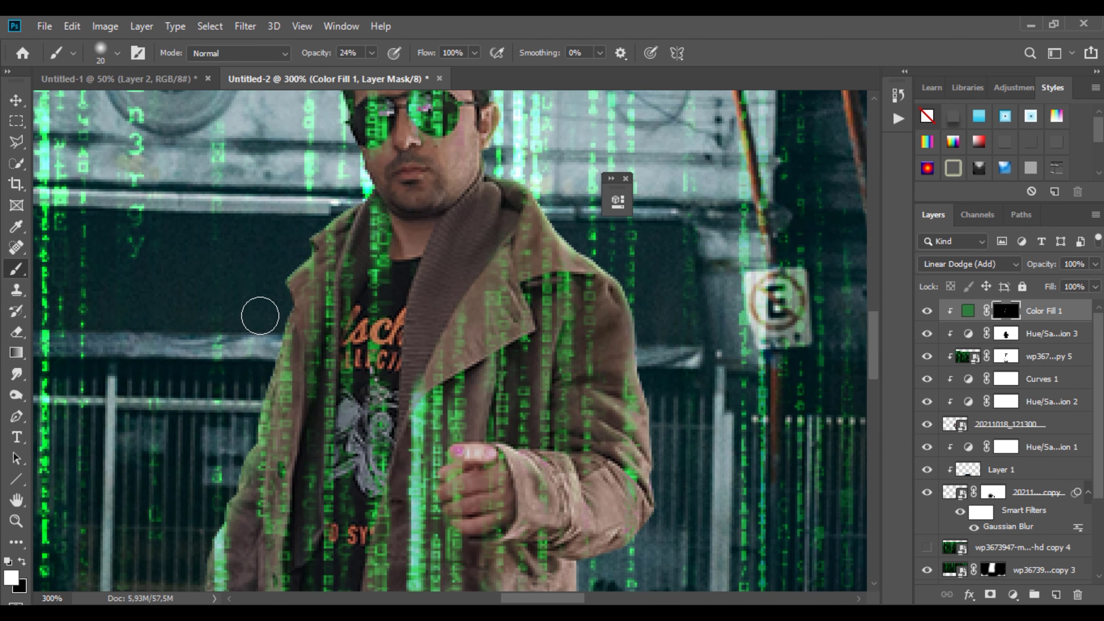
Brush black at 24% opacity on the wp3673947-matrix-wallpapers-hd copy 5 layer mask, fading the code over the sunglasses and collar
{"action": "scroll", "coordinate": [320, 295], "scroll_direction": "up", "scroll_amount": 3}
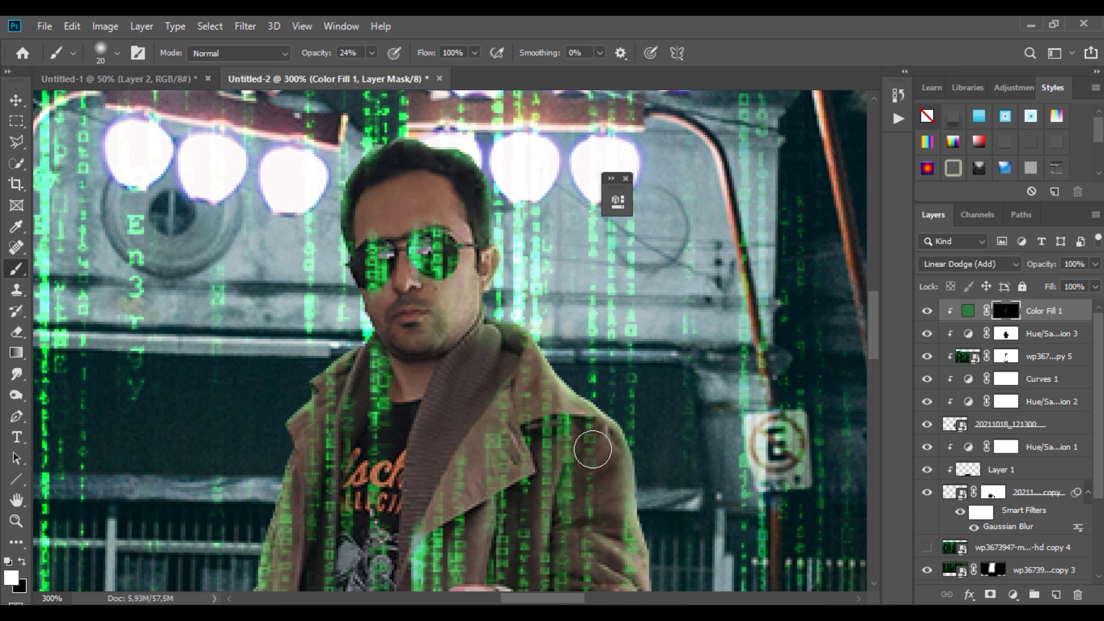
{"action": "scroll", "coordinate": [593, 450], "scroll_direction": "up", "scroll_amount": 3}
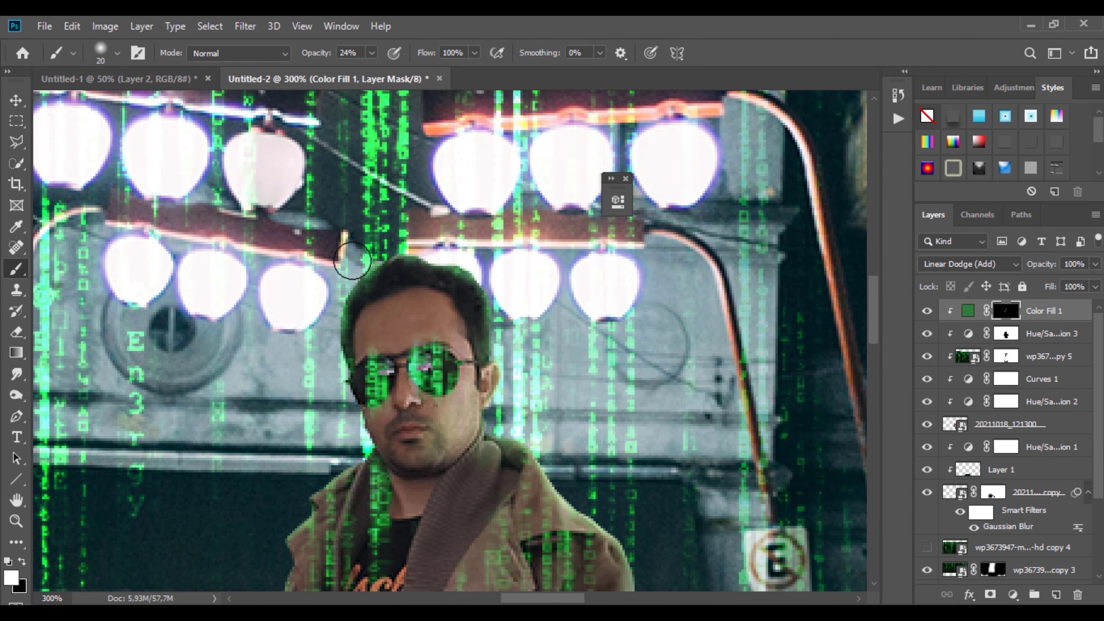
{"action": "scroll", "coordinate": [289, 338], "scroll_direction": "down", "scroll_amount": 4}
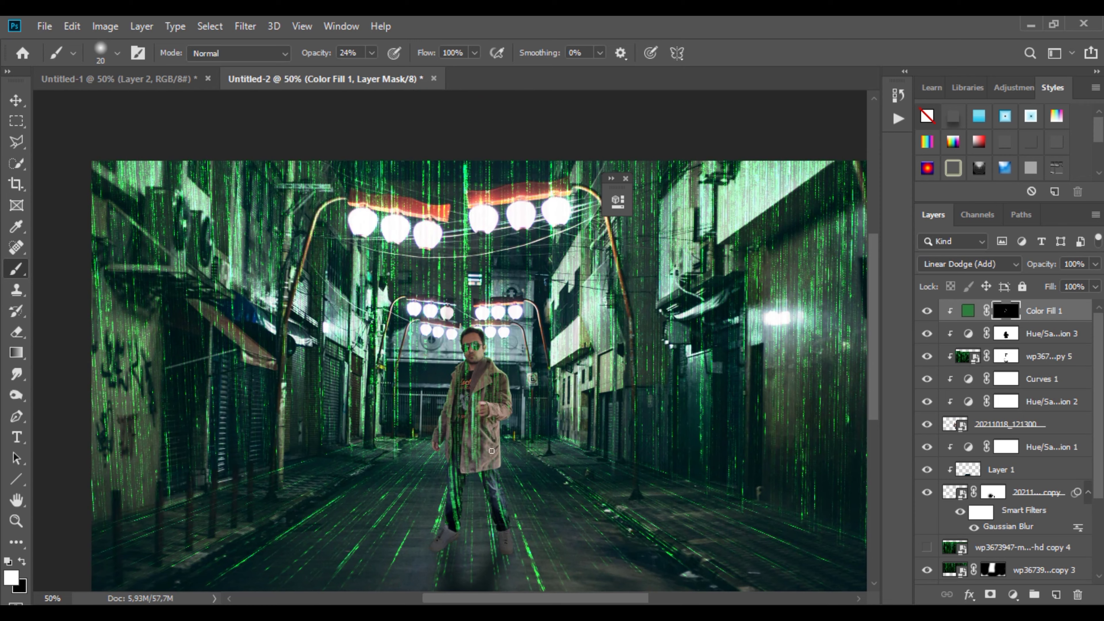
{"action": "scroll", "coordinate": [559, 417], "scroll_direction": "down", "scroll_amount": 2}
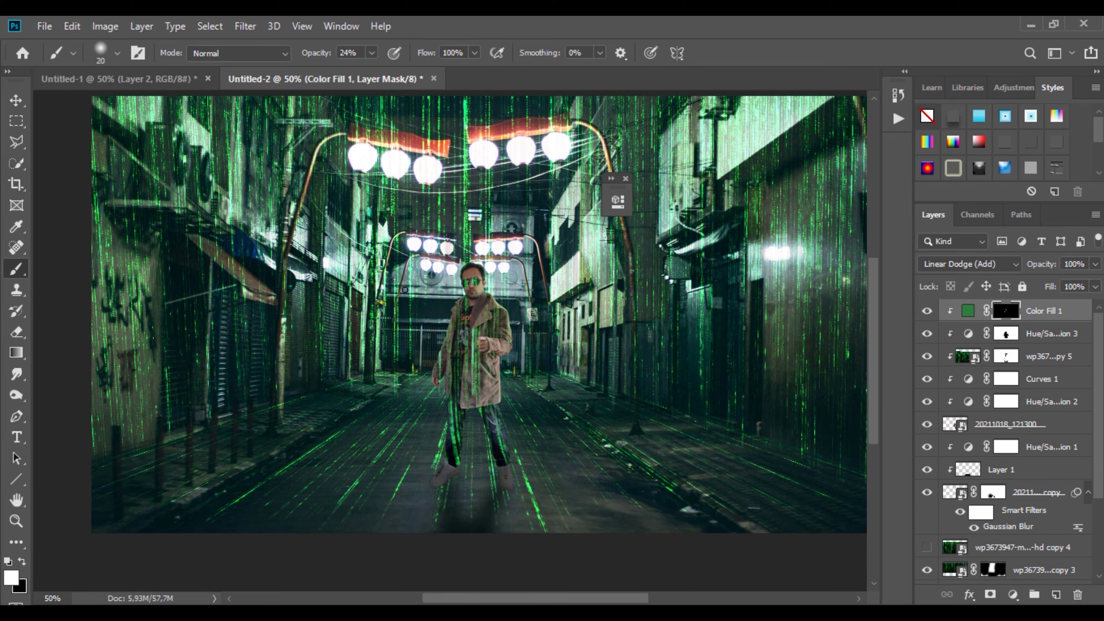
{"action": "scroll", "coordinate": [433, 285], "scroll_direction": "up", "scroll_amount": 6}
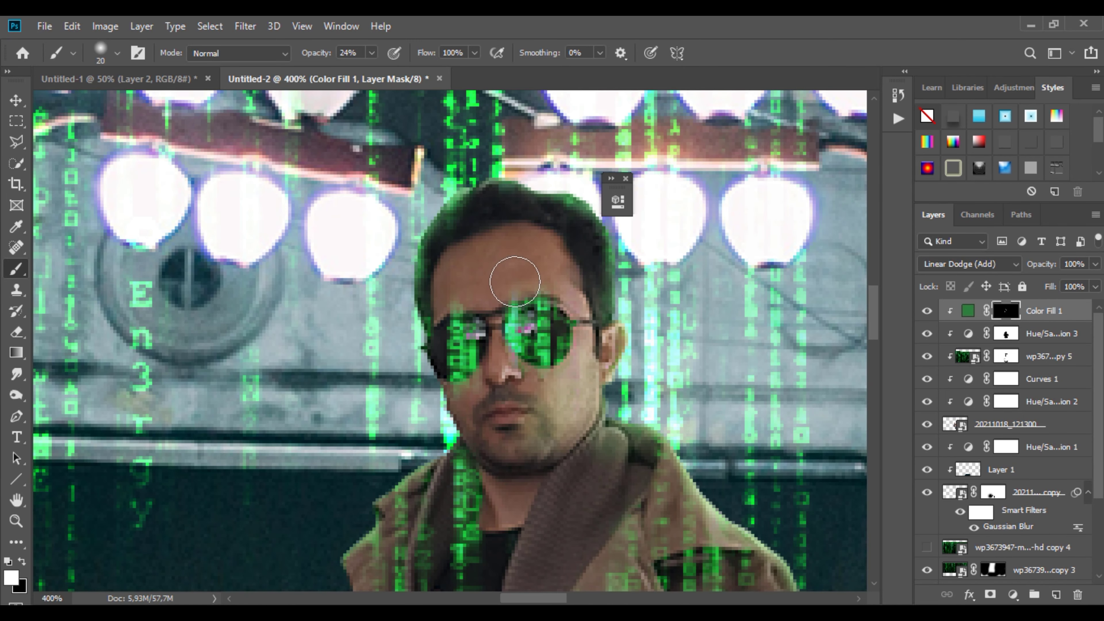
{"action": "left_click", "coordinate": [993, 353]}
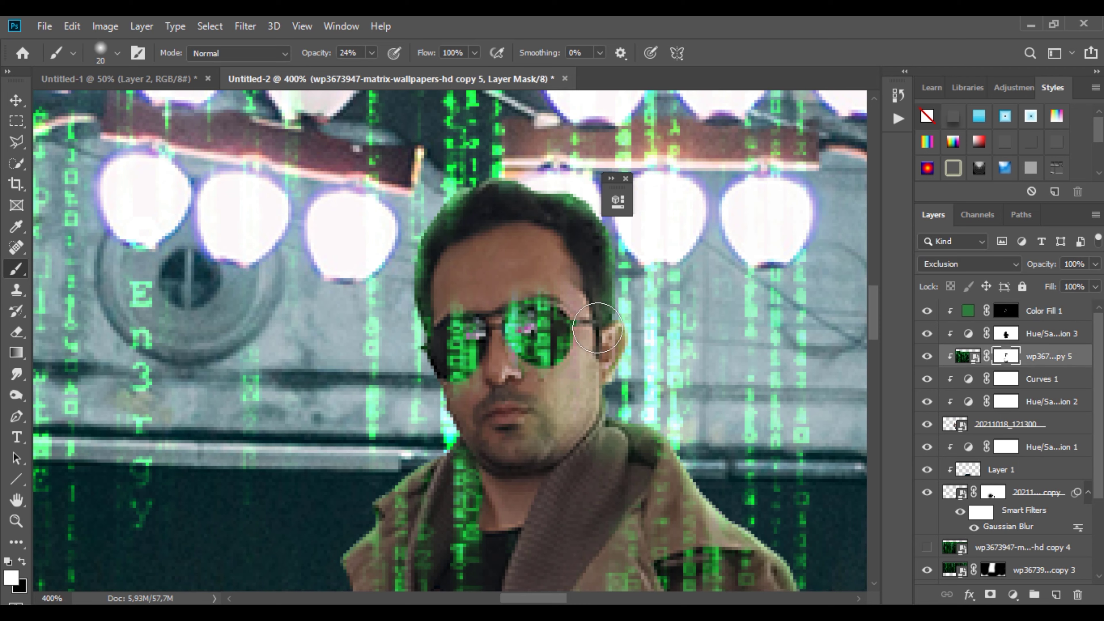
{"action": "left_click", "coordinate": [22, 562]}
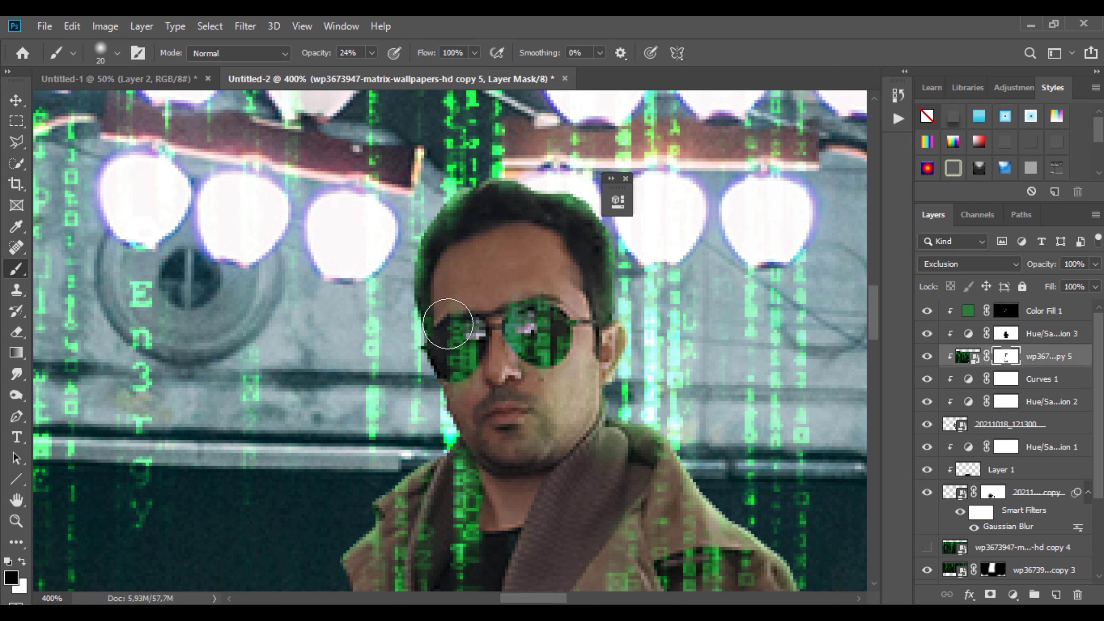
{"action": "mouse_move", "coordinate": [450, 489]}
{"action": "left_mouse_down"}
{"action": "mouse_move", "coordinate": [451, 544]}
{"action": "mouse_move", "coordinate": [451, 459]}
{"action": "left_mouse_up"}
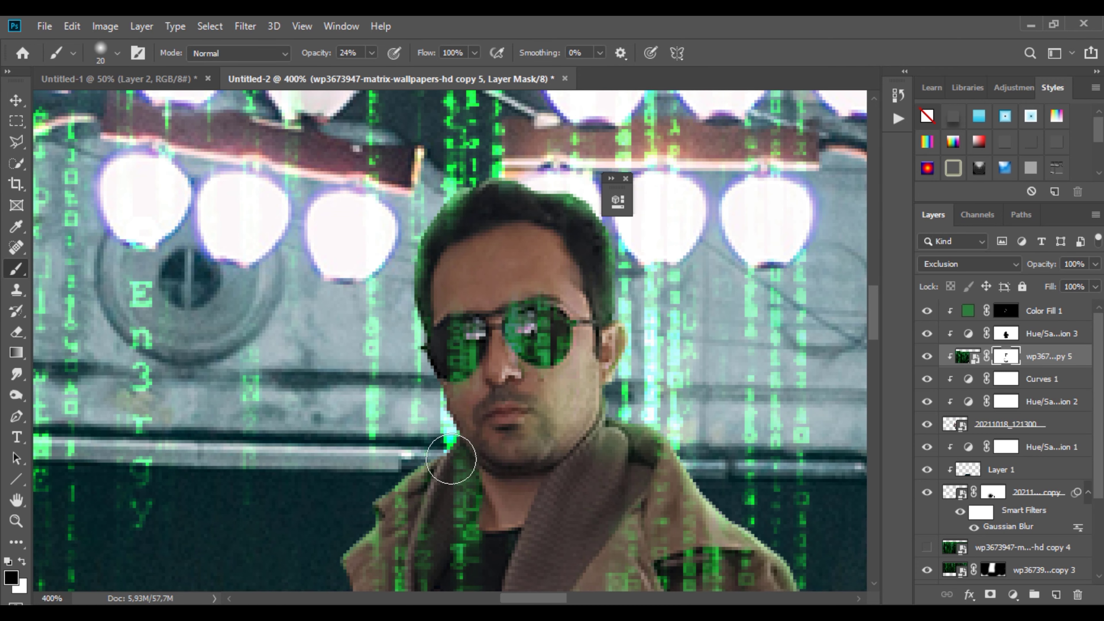
Fade the bright code streak along the scarf's edge above the raised hand and close the floating panel over the canvas
{"action": "scroll", "coordinate": [443, 548], "scroll_direction": "down", "scroll_amount": 5}
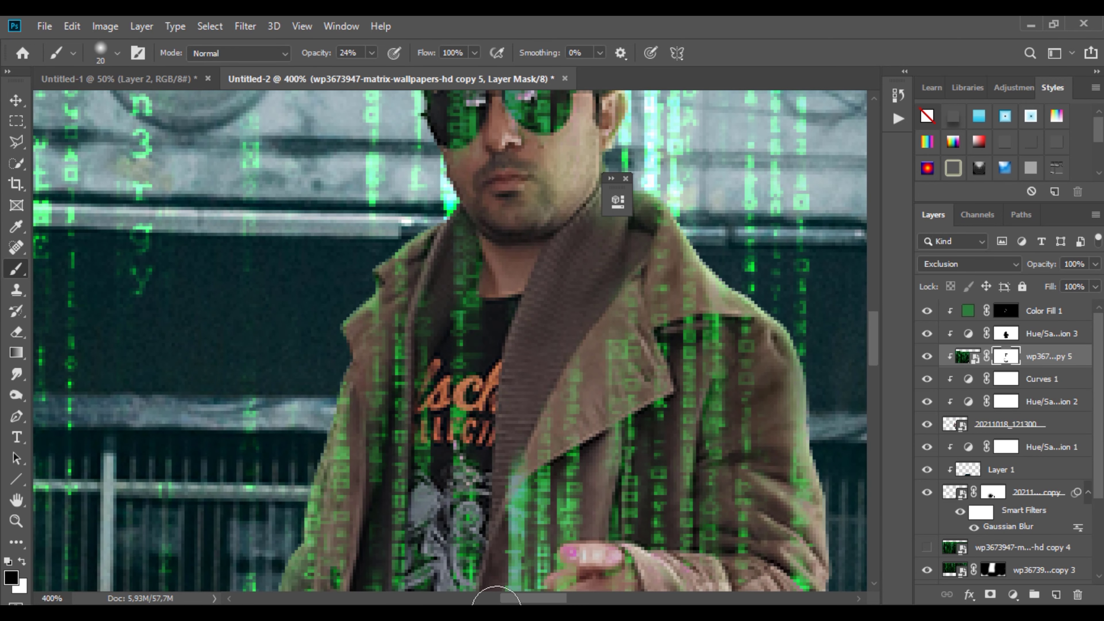
{"action": "left_click_drag", "start_coordinate": [496, 603], "coordinate": [511, 458]}
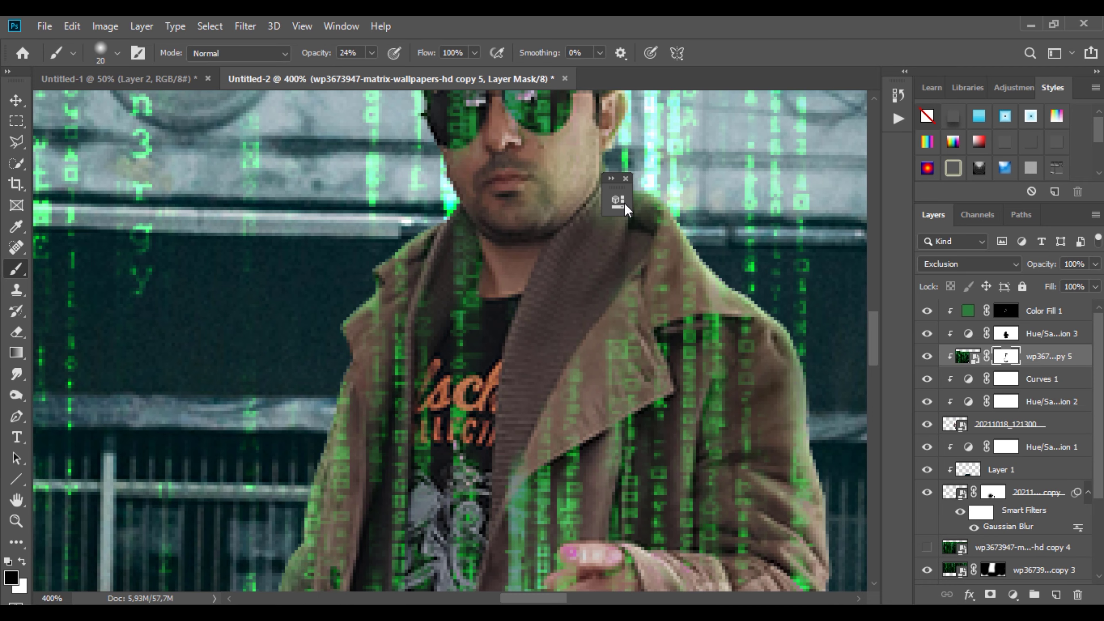
{"action": "left_click", "coordinate": [627, 178]}
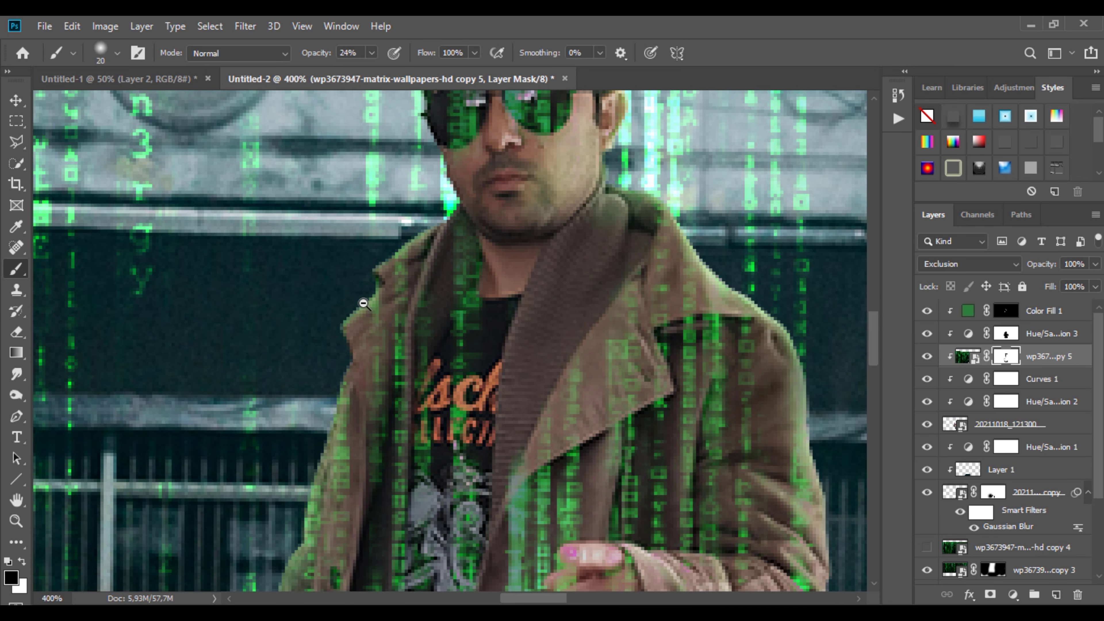
Enable an Inner Shadow layer effect on the man's 20211018_121300 layer
{"action": "scroll", "coordinate": [364, 304], "scroll_direction": "down", "scroll_amount": 3}
{"action": "scroll", "coordinate": [374, 329], "scroll_direction": "down", "scroll_amount": 3}
{"action": "scroll", "coordinate": [374, 329], "scroll_direction": "down", "scroll_amount": 5}
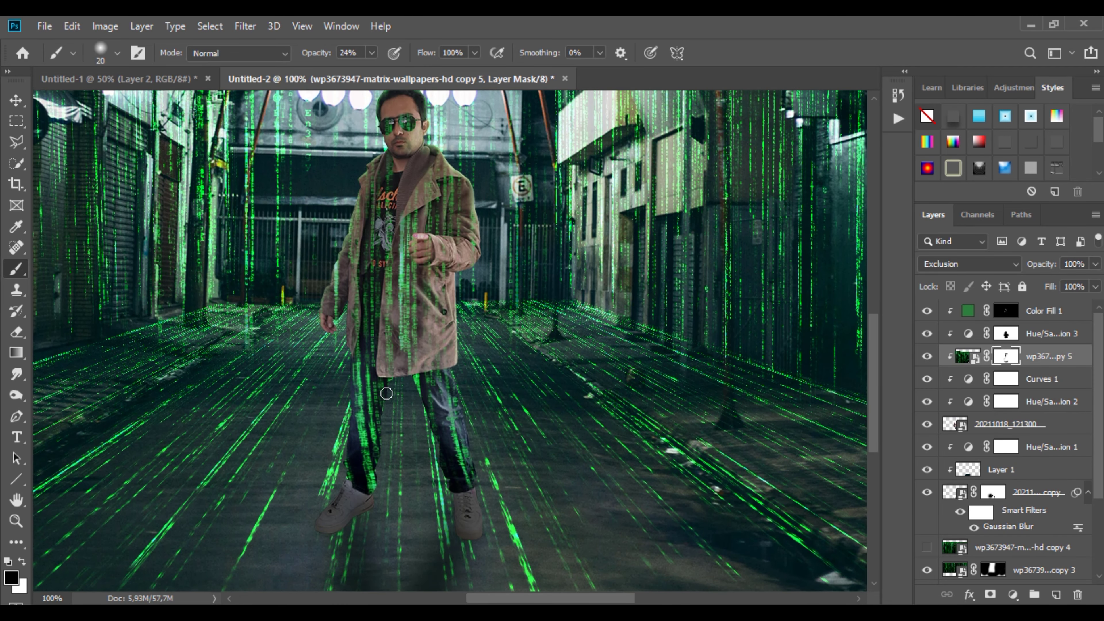
{"action": "left_click", "coordinate": [387, 395], "text": "alt"}
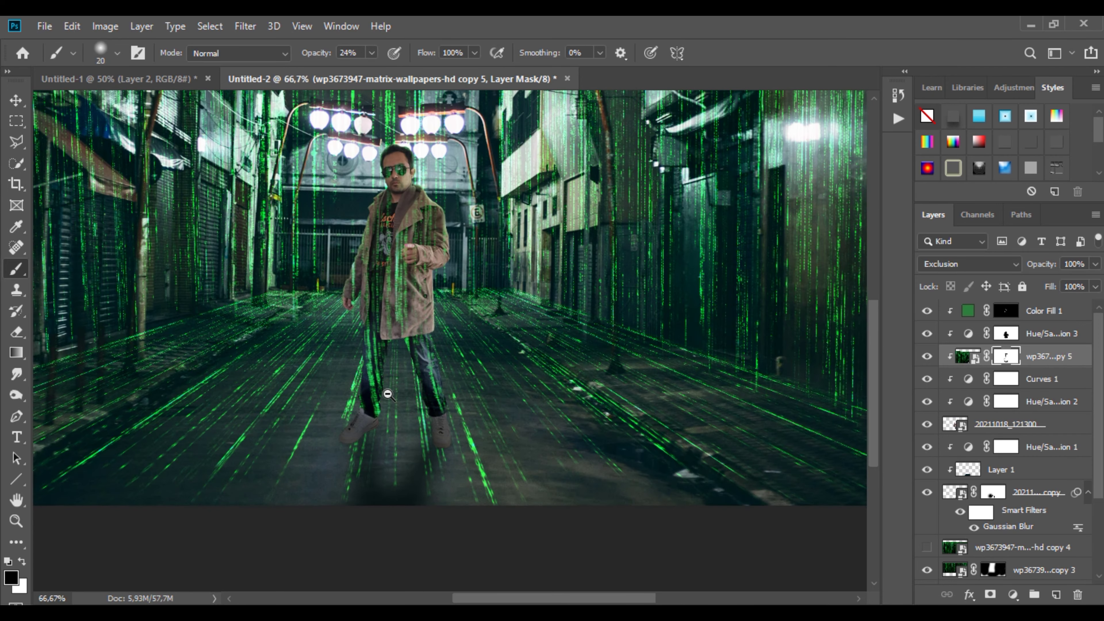
{"action": "left_click", "coordinate": [388, 396], "text": "alt"}
{"action": "scroll", "coordinate": [454, 319], "scroll_direction": "up", "scroll_amount": 2}
{"action": "left_click", "coordinate": [468, 274], "text": "ctrl"}
{"action": "left_click", "coordinate": [468, 274], "text": "ctrl"}
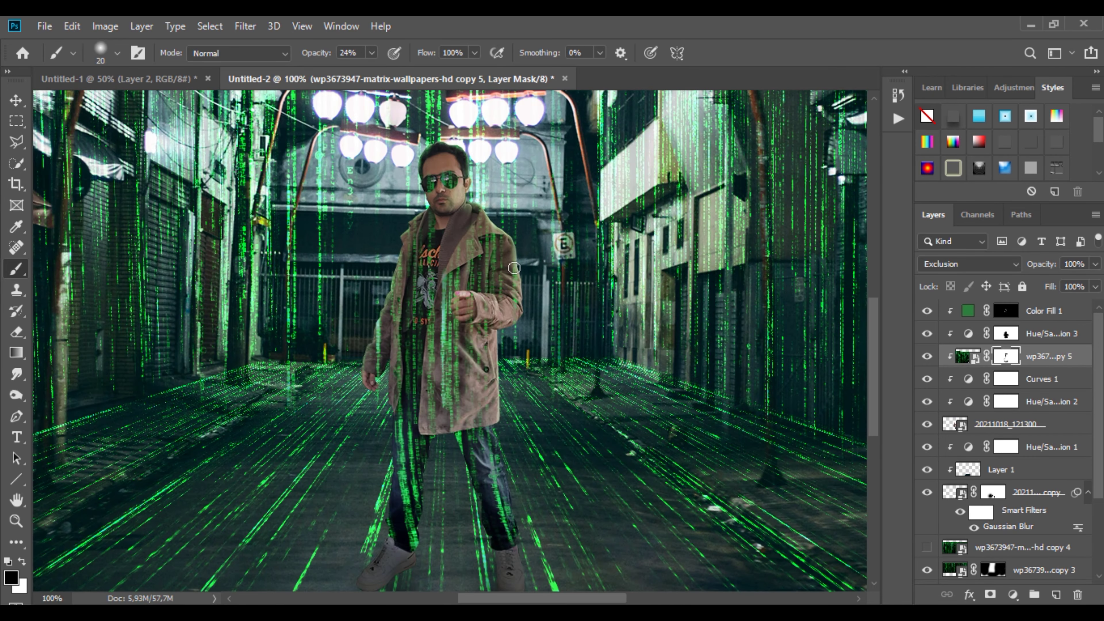
{"action": "right_click", "coordinate": [1007, 433]}
{"action": "left_click", "coordinate": [838, 37]}
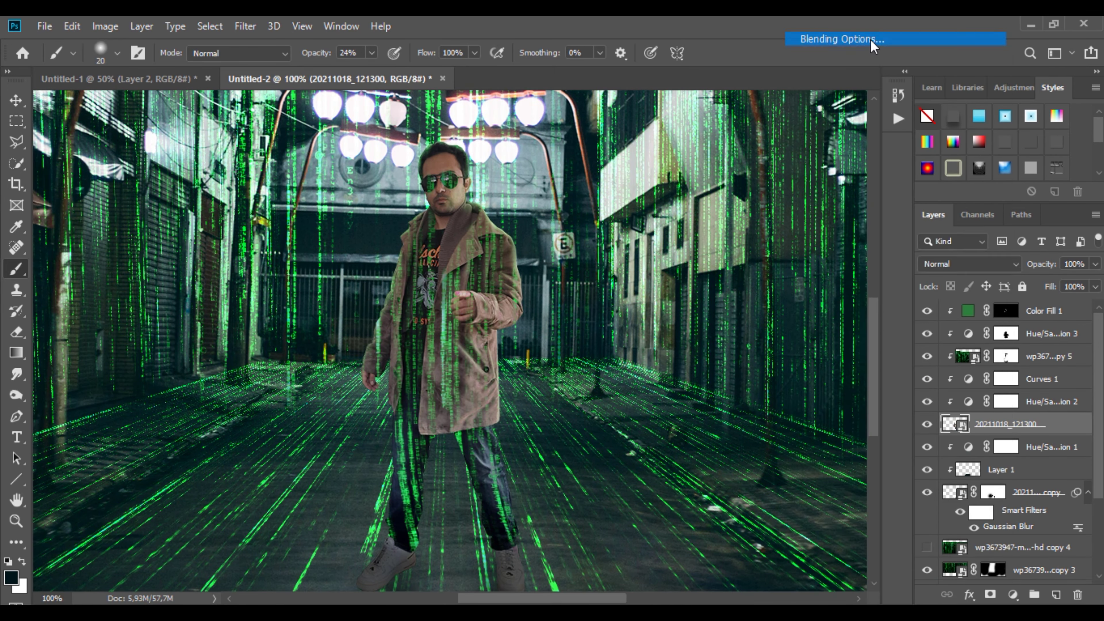
{"action": "left_click_drag", "start_coordinate": [746, 203], "coordinate": [767, 201]}
{"action": "left_click", "coordinate": [586, 350]}
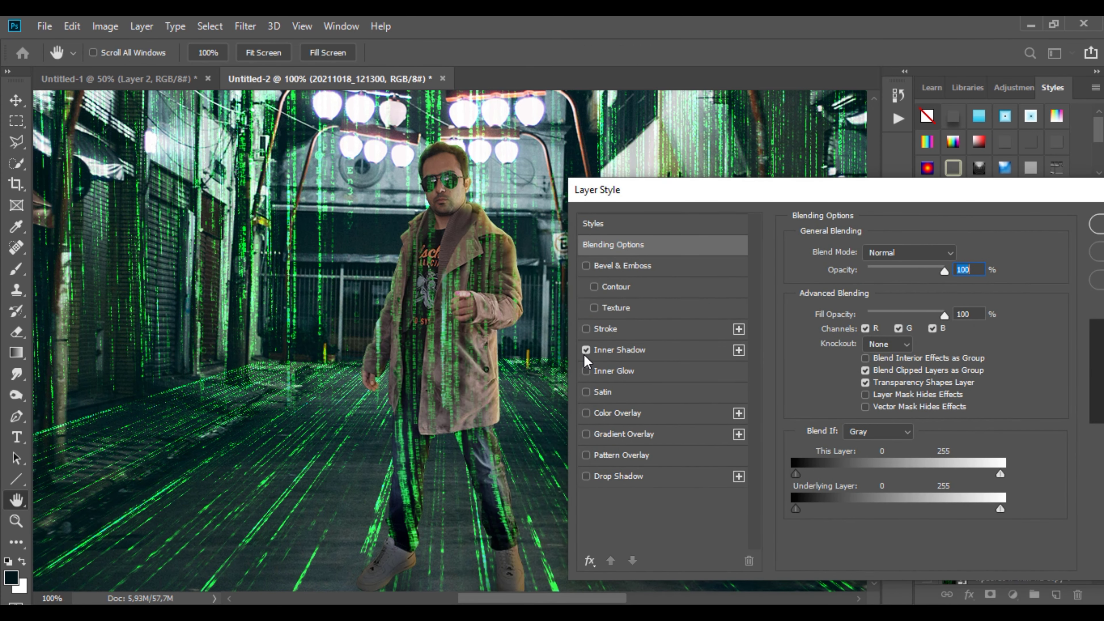
{"action": "left_click", "coordinate": [619, 350]}
Set the inner shadow's colour to green 1ab53b sampled from the code and its distance to 0 px
{"action": "left_click", "coordinate": [960, 254]}
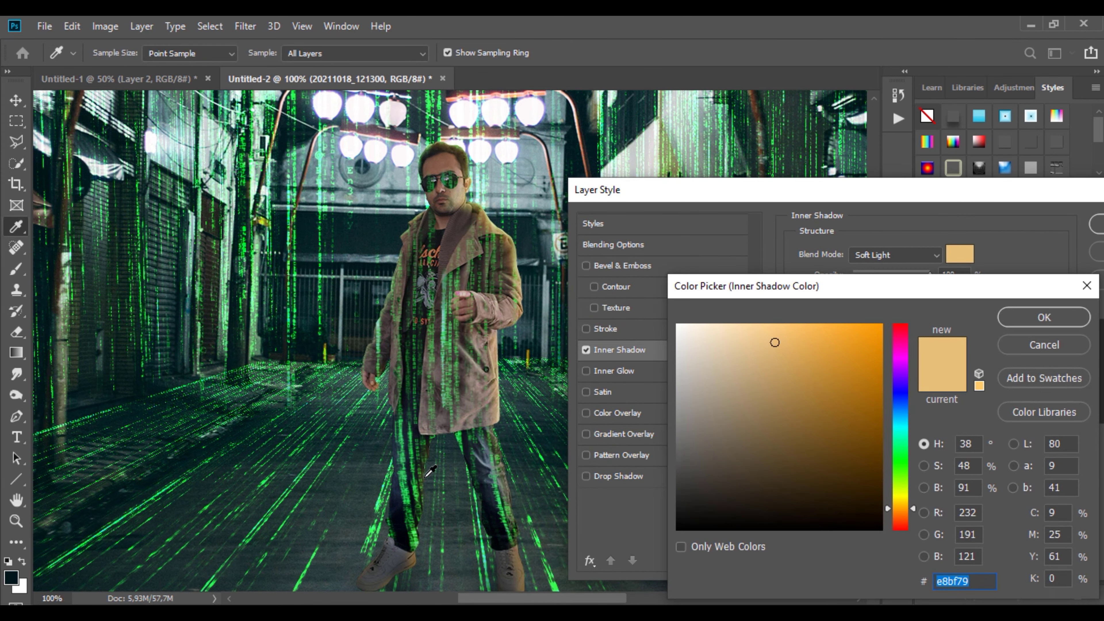
{"action": "left_click", "coordinate": [459, 434]}
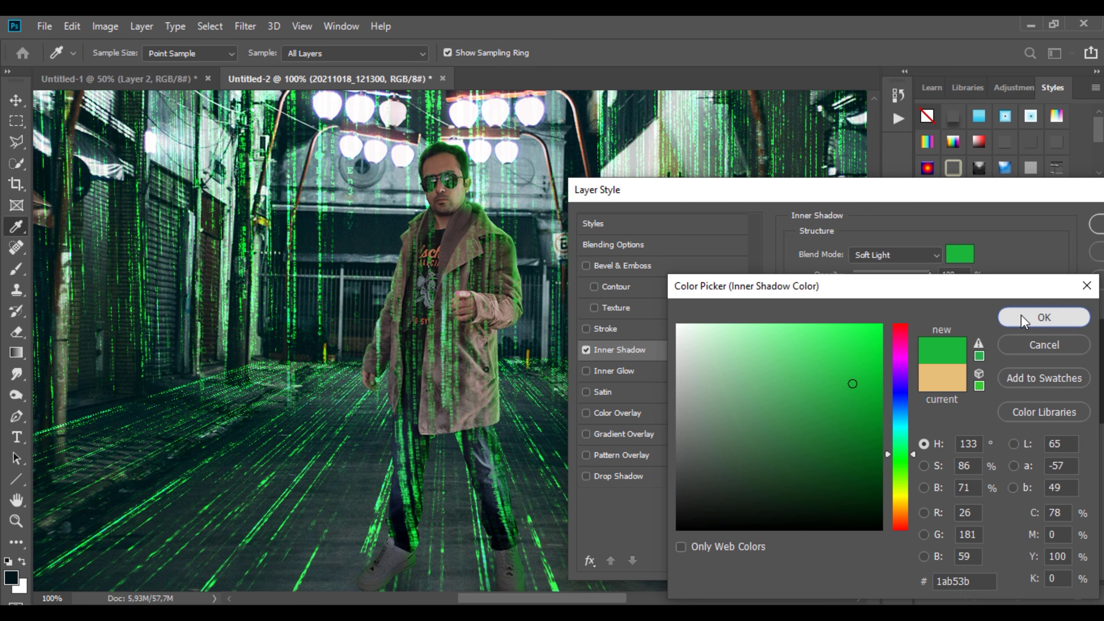
{"action": "left_click", "coordinate": [1044, 317]}
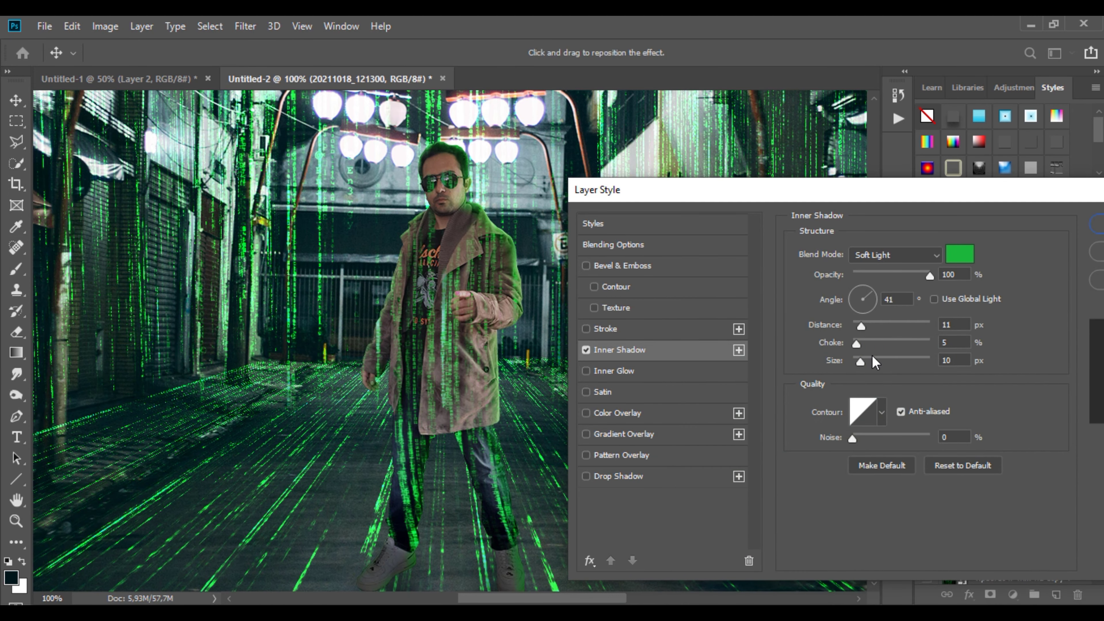
{"action": "left_click_drag", "start_coordinate": [862, 327], "coordinate": [860, 327]}
Add an Inner Glow in green 1ac442 sampled from the code, and separate the man's layer effects into their own layers
{"action": "left_click", "coordinate": [587, 371]}
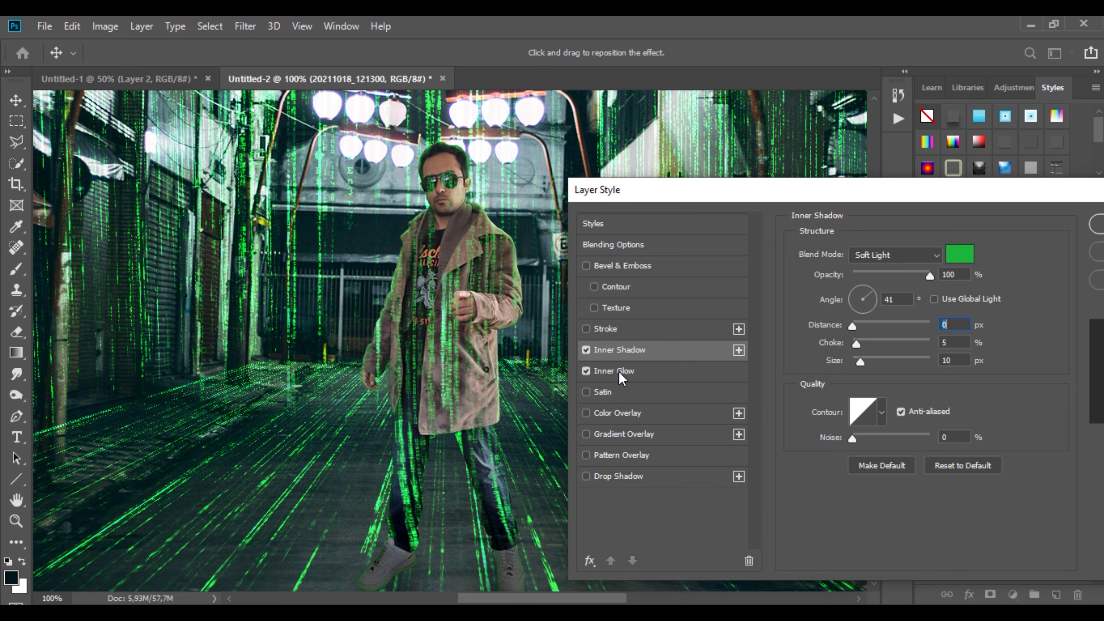
{"action": "left_click", "coordinate": [829, 317]}
{"action": "left_click", "coordinate": [417, 486]}
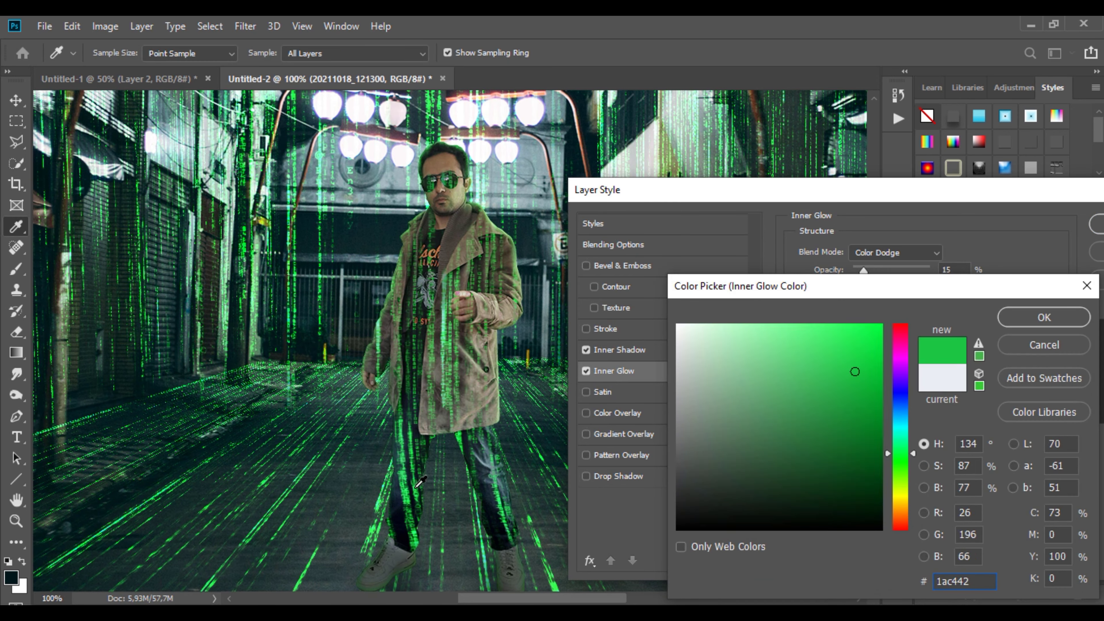
{"action": "left_click", "coordinate": [1018, 324]}
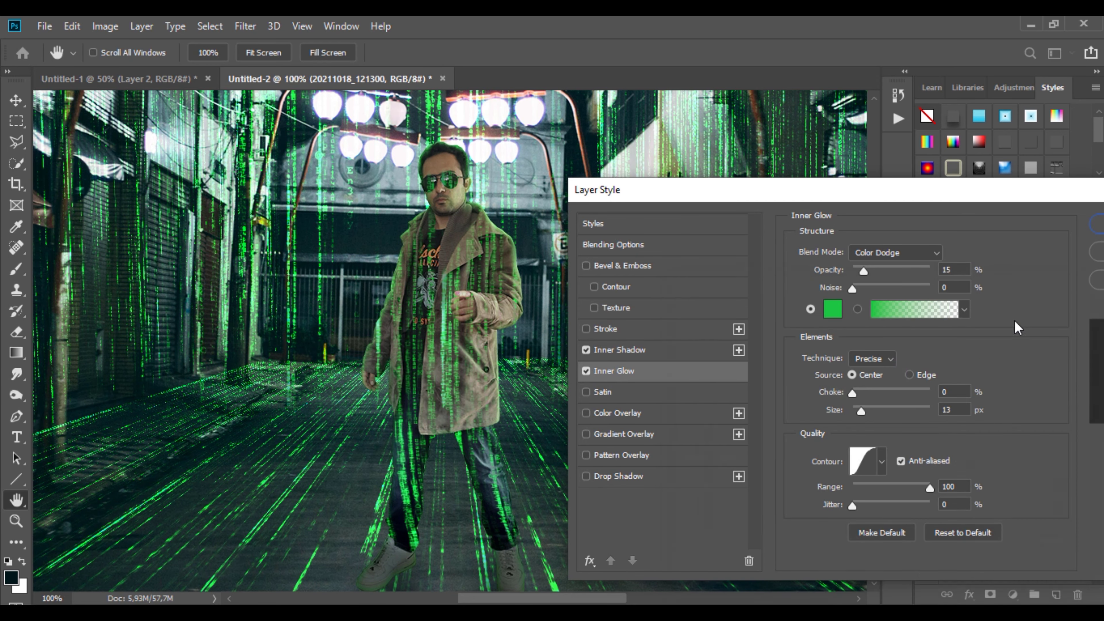
{"action": "left_click", "coordinate": [586, 477]}
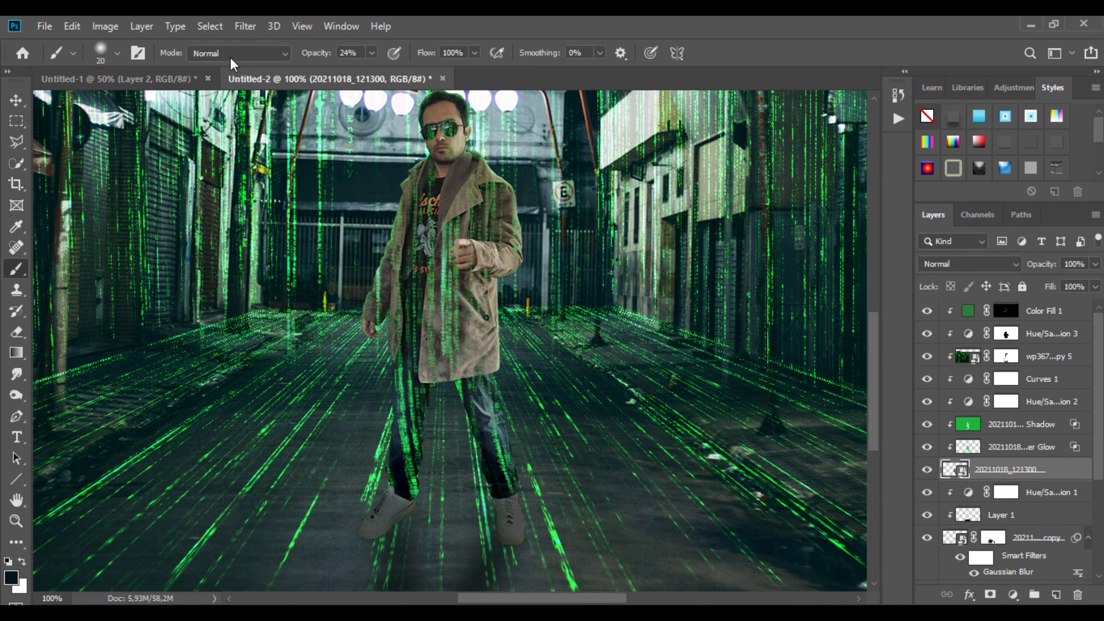
Sharpen the man's layer with Unsharp Mask at amount 52%, radius 1.3 pixels and threshold 0
{"action": "left_click", "coordinate": [245, 27]}
{"action": "mouse_move", "coordinate": [315, 309]}
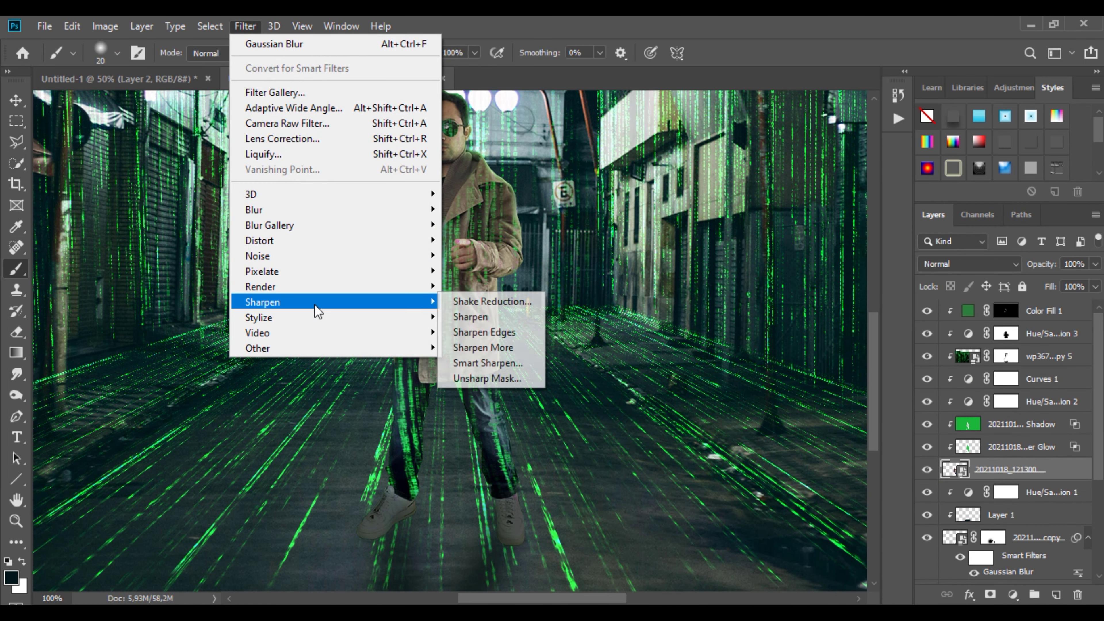
{"action": "left_click", "coordinate": [494, 379]}
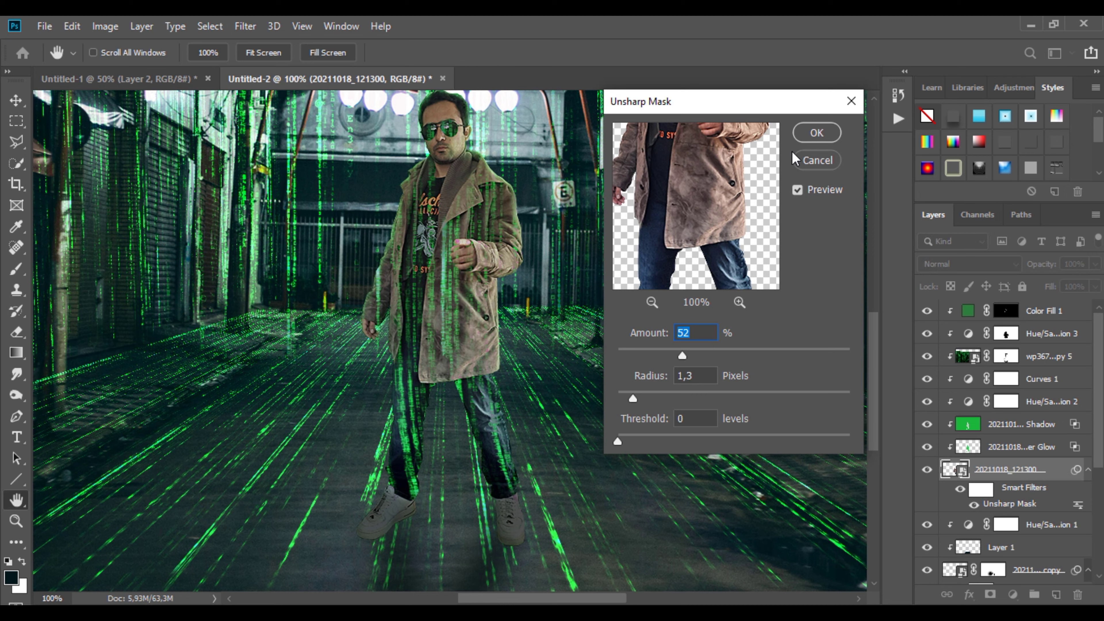
{"action": "left_click", "coordinate": [816, 132]}
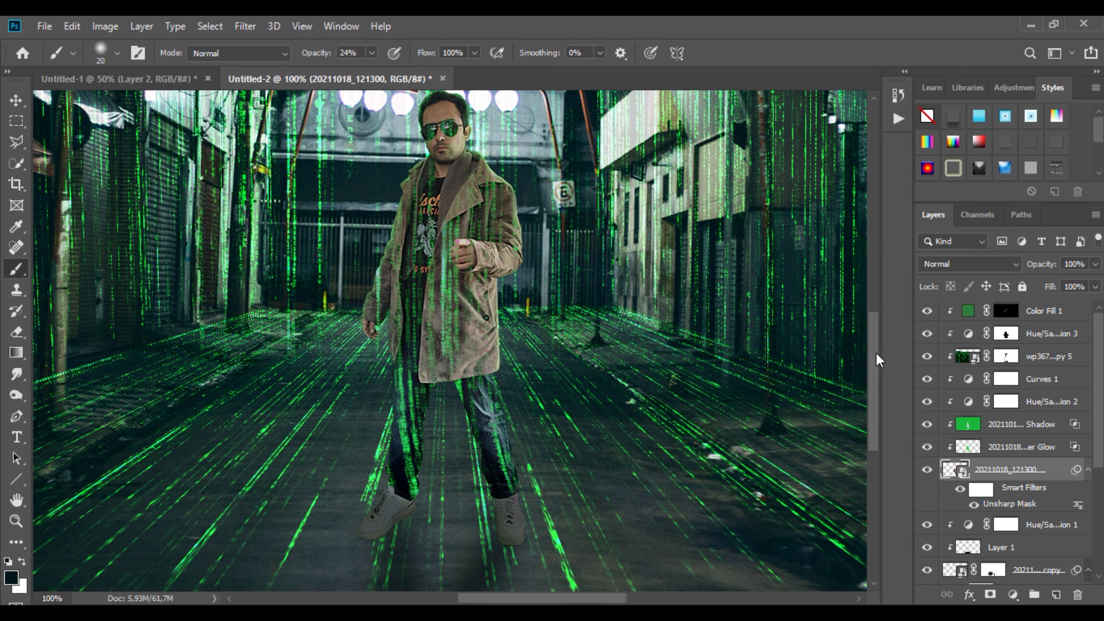
Start a Tilt-Shift blur on the pexels-kaique-rocha-50859 alley photo layer and reduce its blur to 2 px
{"action": "scroll", "coordinate": [1000, 435], "scroll_direction": "down", "scroll_amount": 5}
{"action": "left_click", "coordinate": [1013, 551]}
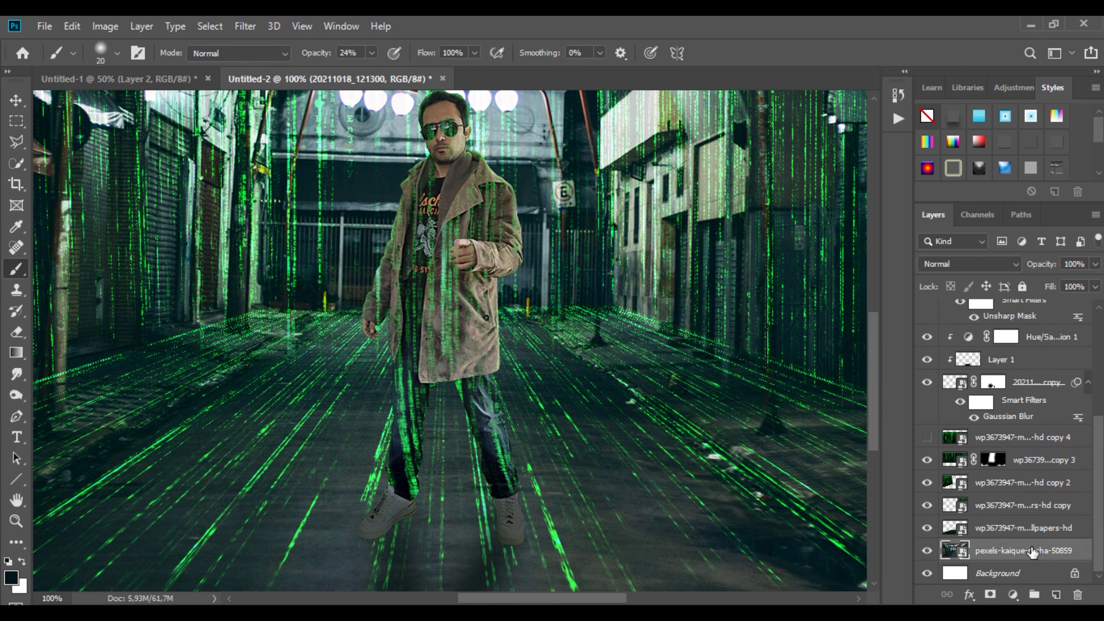
{"action": "left_click", "coordinate": [245, 26]}
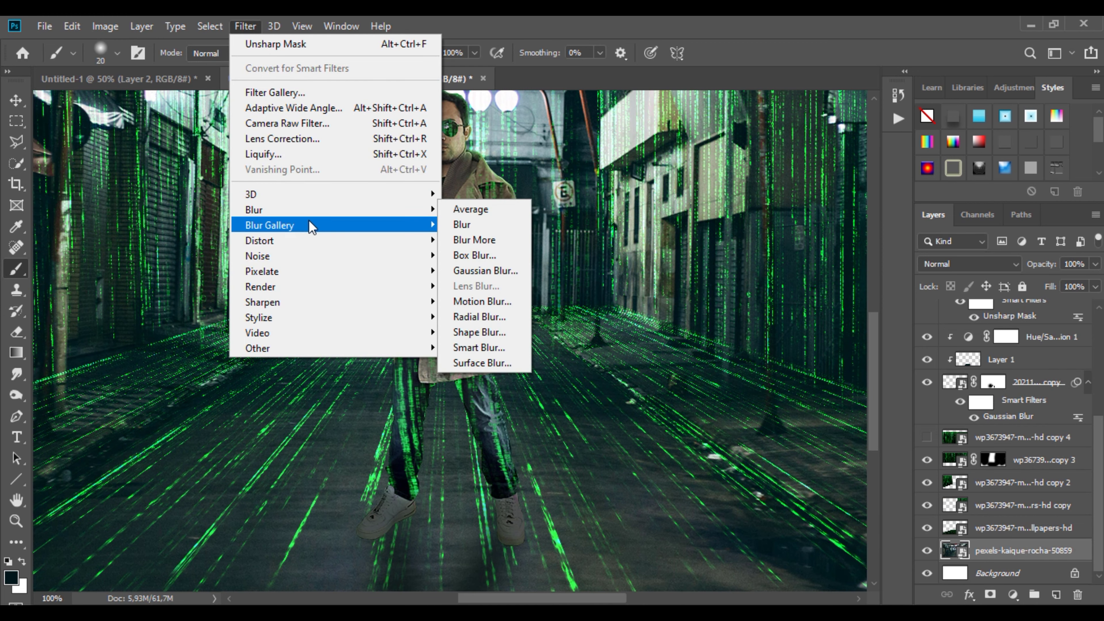
{"action": "mouse_move", "coordinate": [308, 225]}
{"action": "left_click", "coordinate": [474, 255]}
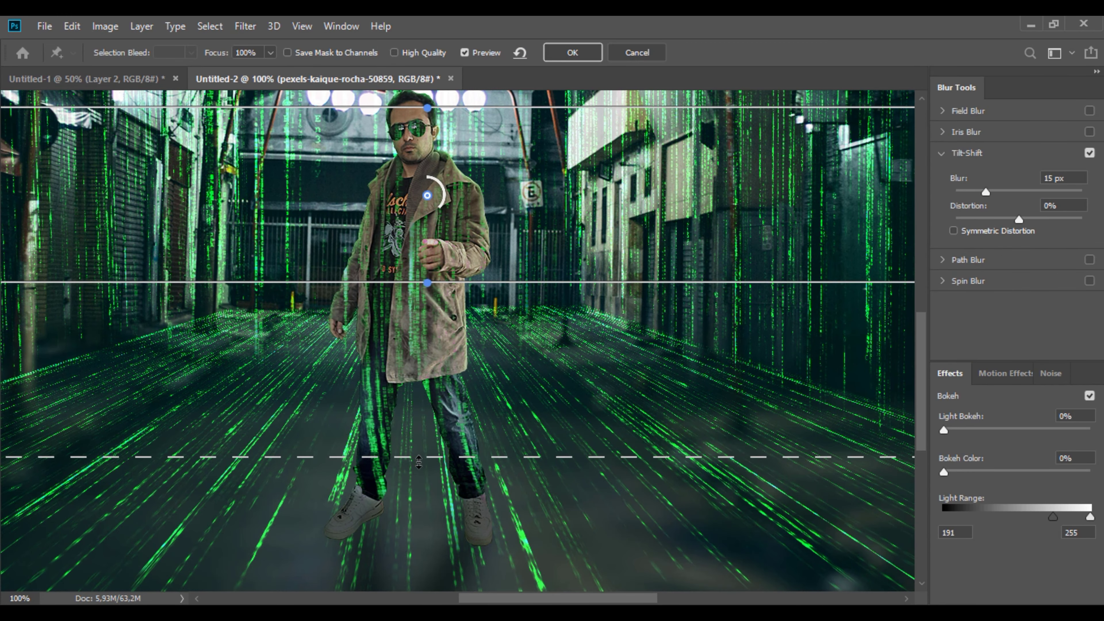
{"action": "left_click_drag", "start_coordinate": [446, 187], "coordinate": [448, 180]}
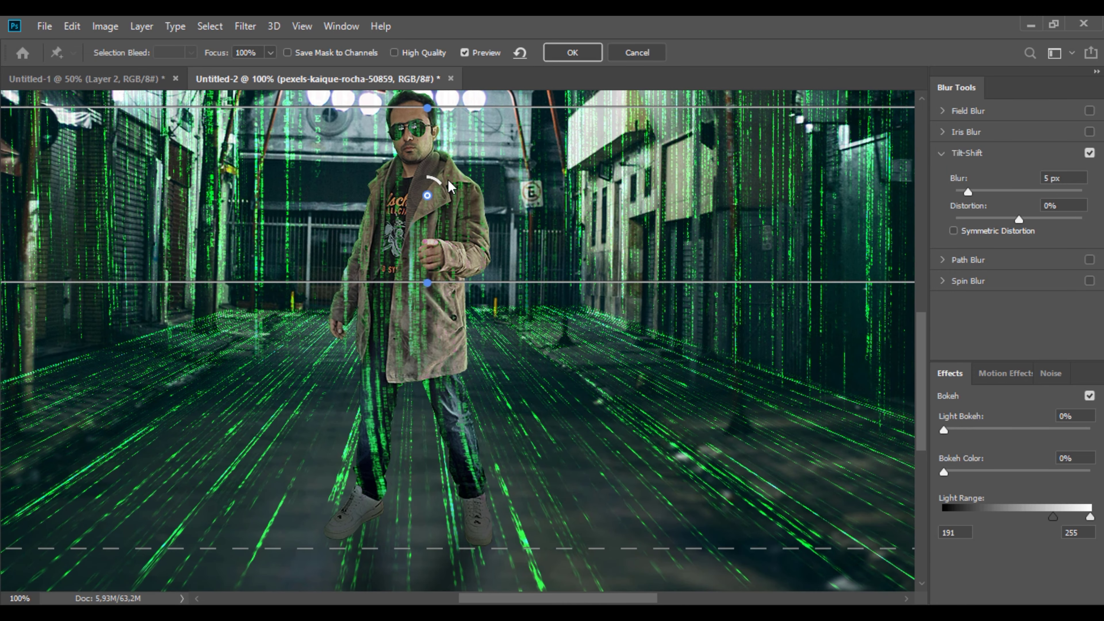
{"action": "left_click_drag", "start_coordinate": [448, 180], "coordinate": [435, 172]}
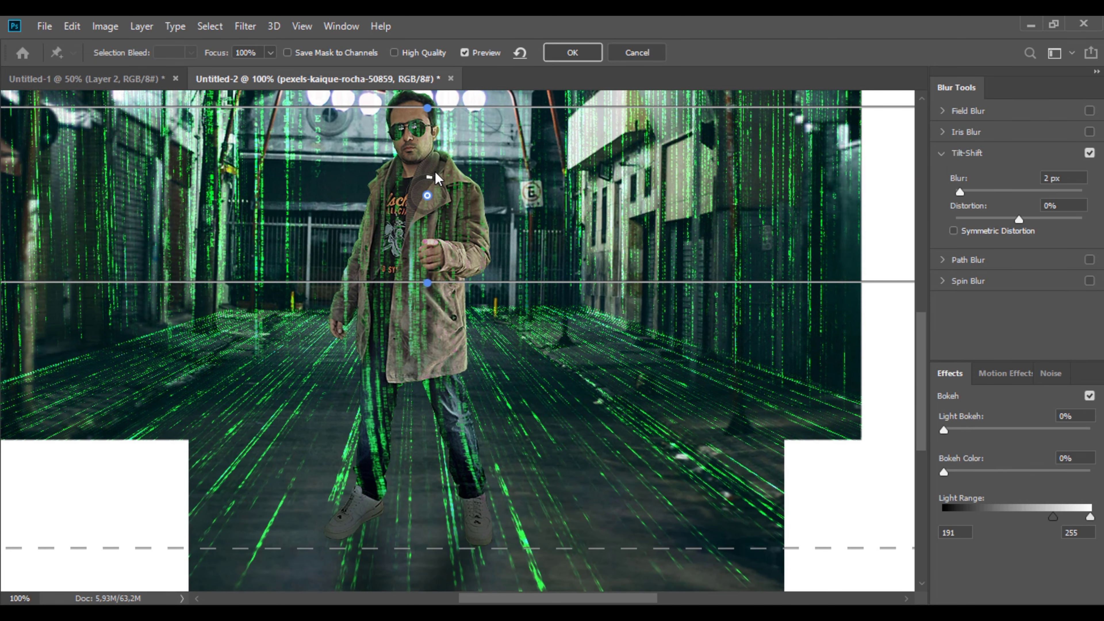
Move the Tilt-Shift focus band down over the man's body, set its blur to 18 px and apply the filter
{"action": "scroll", "coordinate": [435, 174], "scroll_direction": "down", "scroll_amount": 5}
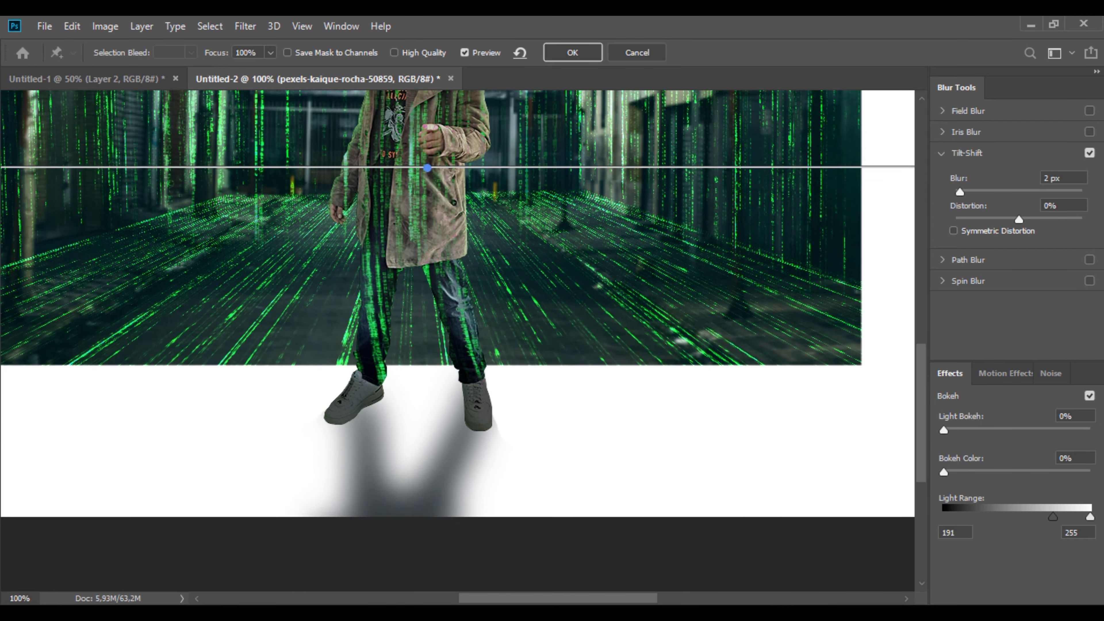
{"action": "left_click_drag", "start_coordinate": [454, 166], "coordinate": [457, 237]}
{"action": "scroll", "coordinate": [457, 235], "scroll_direction": "up", "scroll_amount": 1}
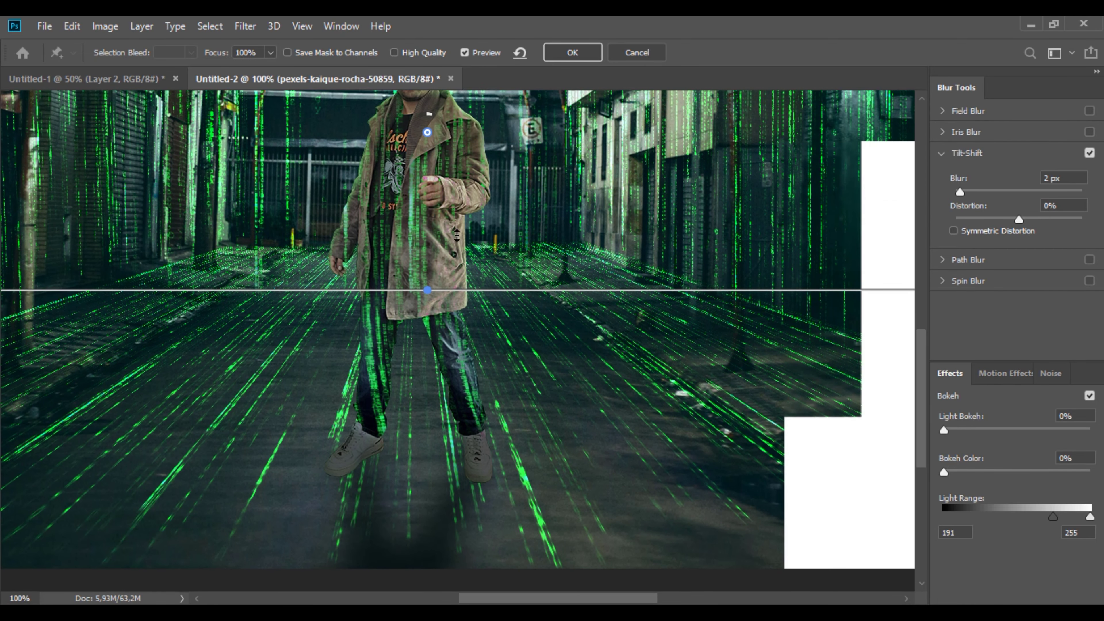
{"action": "scroll", "coordinate": [457, 235], "scroll_direction": "up", "scroll_amount": 2}
{"action": "left_click_drag", "start_coordinate": [462, 161], "coordinate": [468, 277]}
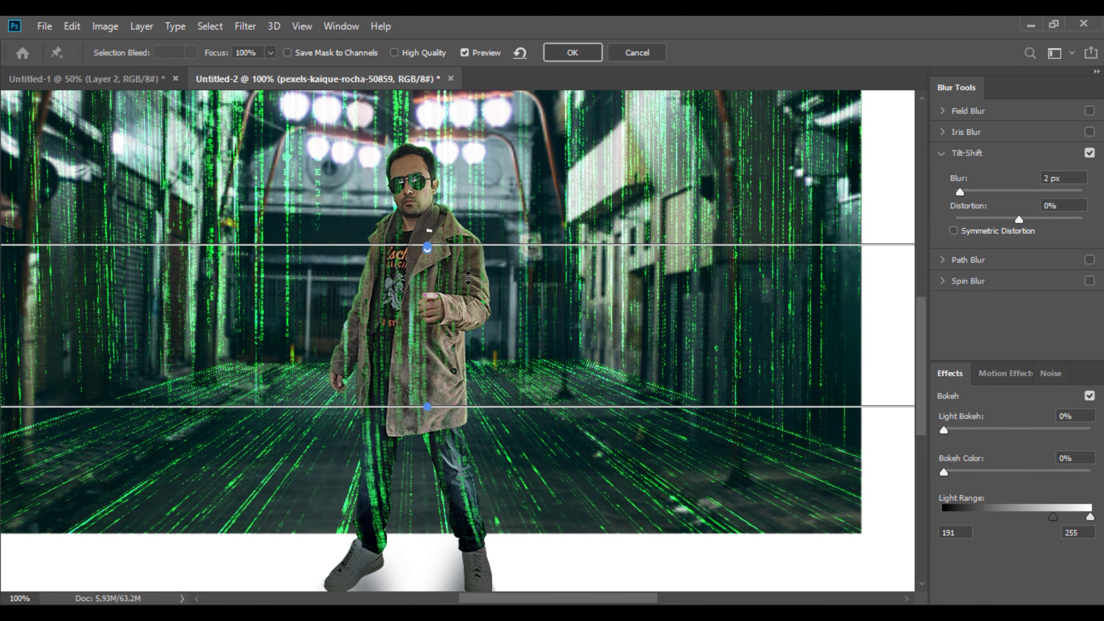
{"action": "left_click_drag", "start_coordinate": [439, 238], "coordinate": [440, 272]}
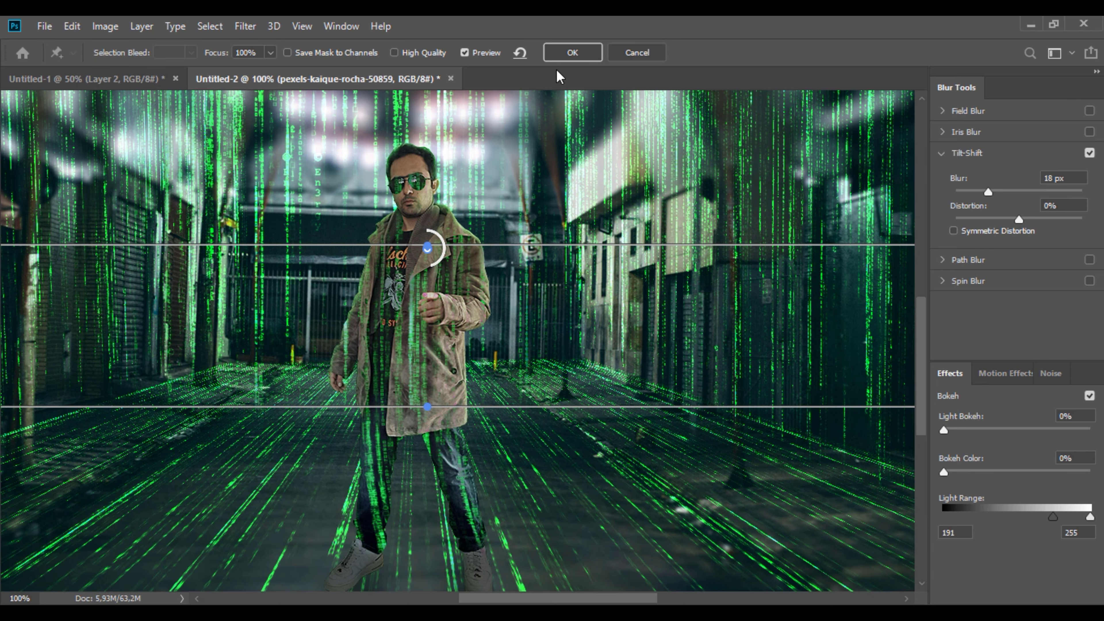
{"action": "left_click", "coordinate": [570, 54]}
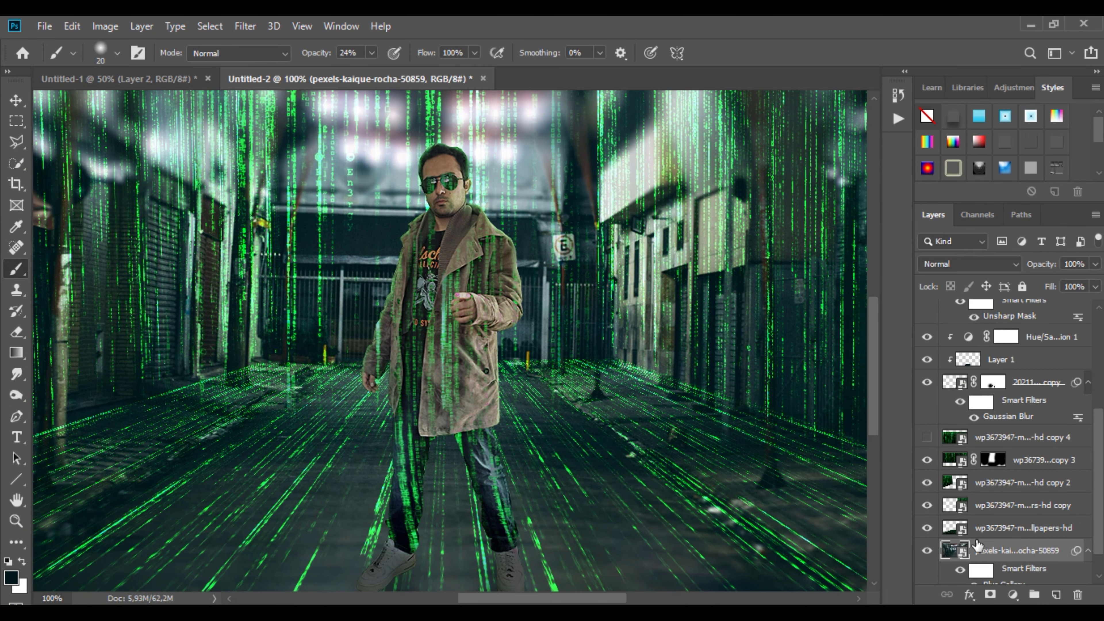
Reopen the Blur Gallery filter on the alley photo layer and set its Tilt-Shift blur to 4 px
{"action": "scroll", "coordinate": [977, 546], "scroll_direction": "down", "scroll_amount": 1}
{"action": "left_click", "coordinate": [960, 538]}
{"action": "left_click", "coordinate": [960, 538]}
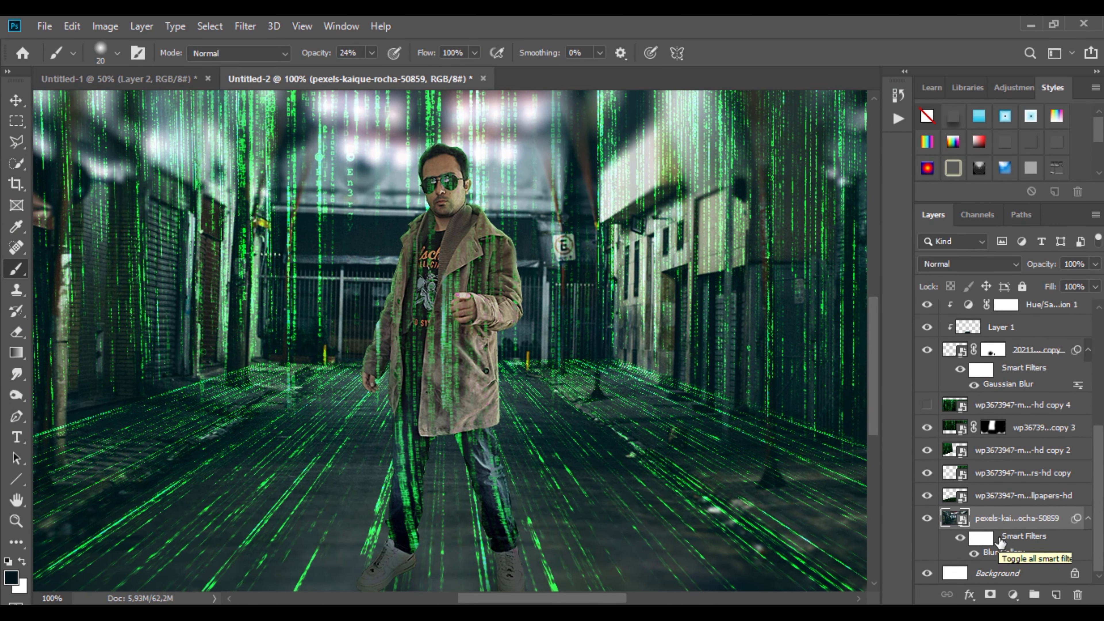
{"action": "right_click", "coordinate": [1018, 544]}
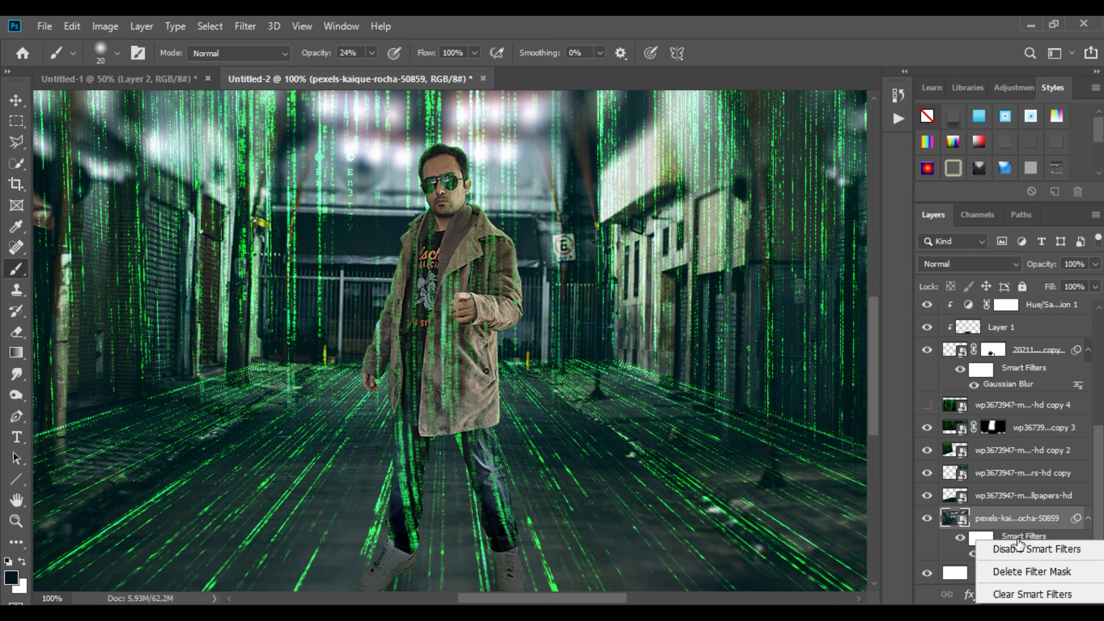
{"action": "key", "text": "Escape"}
{"action": "right_click", "coordinate": [1005, 553]}
{"action": "key", "text": "Escape"}
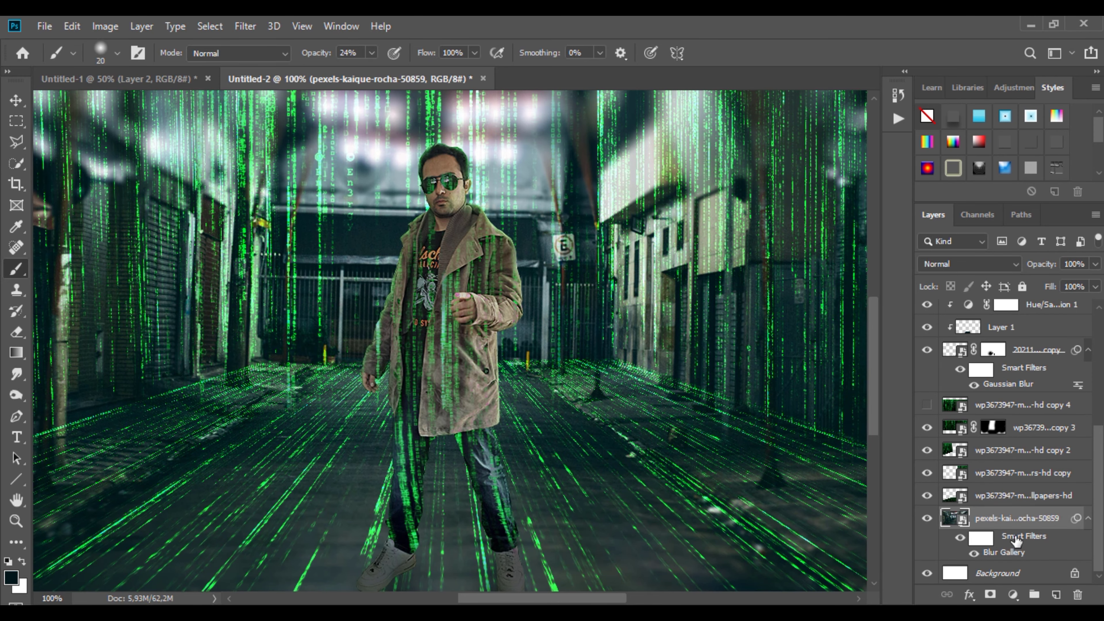
{"action": "double_click", "coordinate": [1007, 552]}
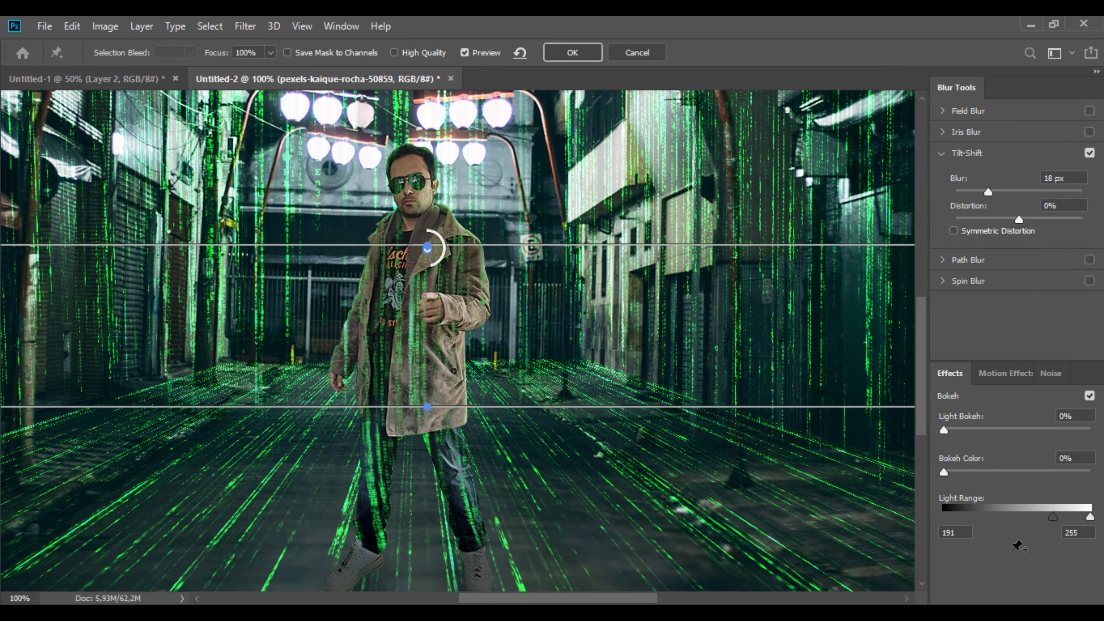
{"action": "left_click_drag", "start_coordinate": [985, 192], "coordinate": [965, 194]}
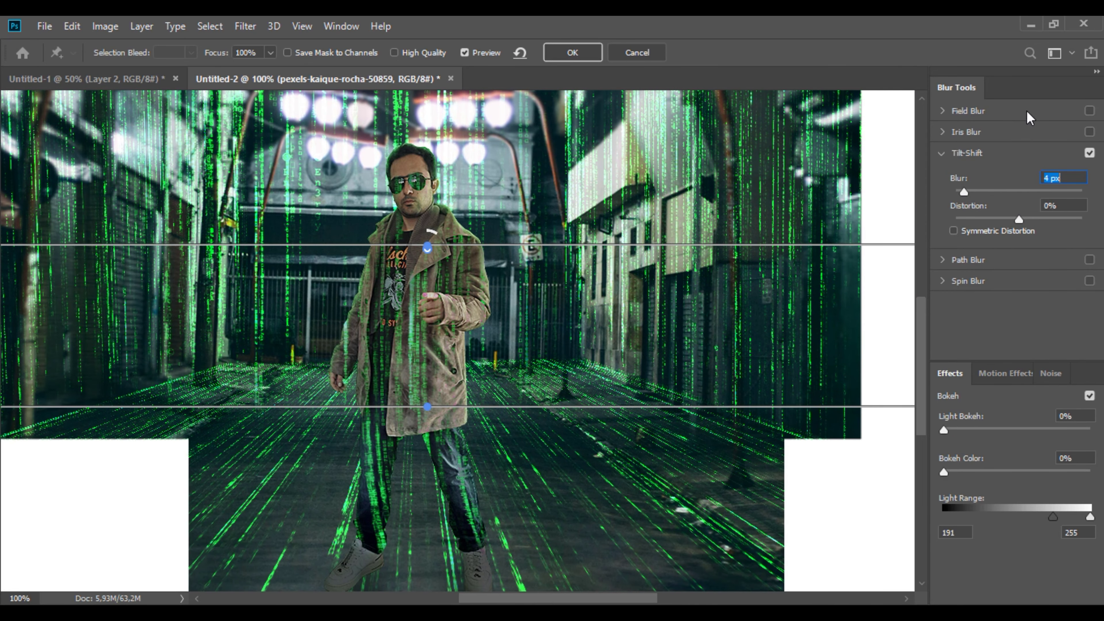
{"action": "left_click", "coordinate": [573, 52]}
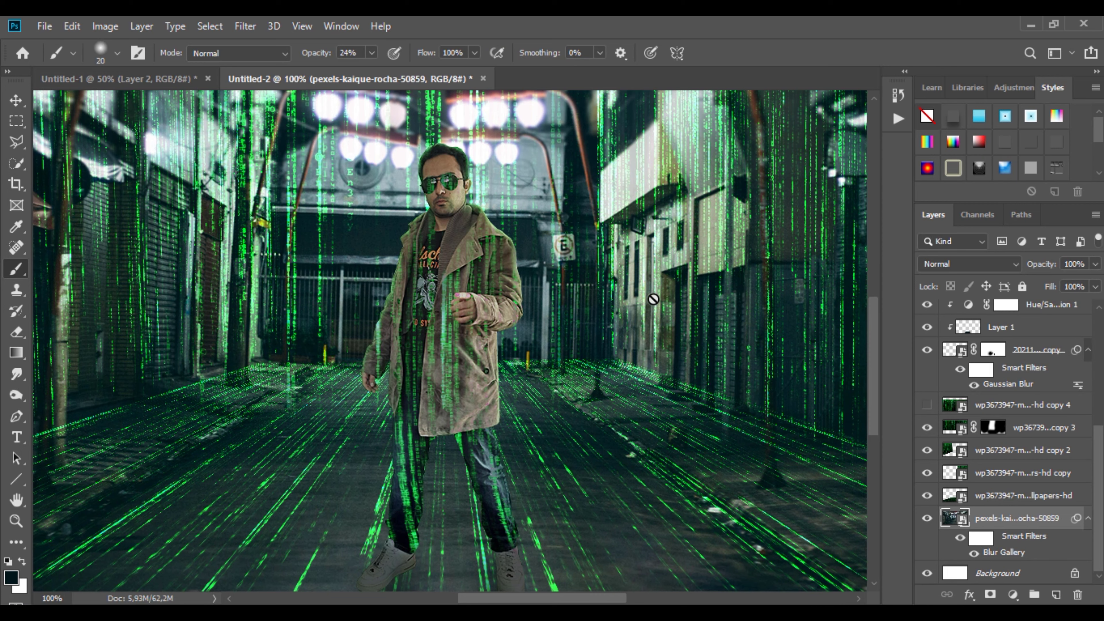
Sample green from the code and paint a soft glow across the alley background on a new layer, using a 369 px brush at 24% opacity
{"action": "left_click", "coordinate": [814, 240], "text": "alt"}
{"action": "left_click", "coordinate": [1057, 594]}
{"action": "right_click", "coordinate": [473, 281]}
{"action": "left_click_drag", "start_coordinate": [510, 282], "coordinate": [529, 272]}
{"action": "mouse_move", "coordinate": [518, 130]}
{"action": "left_mouse_down"}
{"action": "mouse_move", "coordinate": [340, 151]}
{"action": "mouse_move", "coordinate": [326, 236]}
{"action": "mouse_move", "coordinate": [537, 284]}
{"action": "mouse_move", "coordinate": [587, 279]}
{"action": "mouse_move", "coordinate": [378, 301]}
{"action": "mouse_move", "coordinate": [594, 317]}
{"action": "left_mouse_up"}
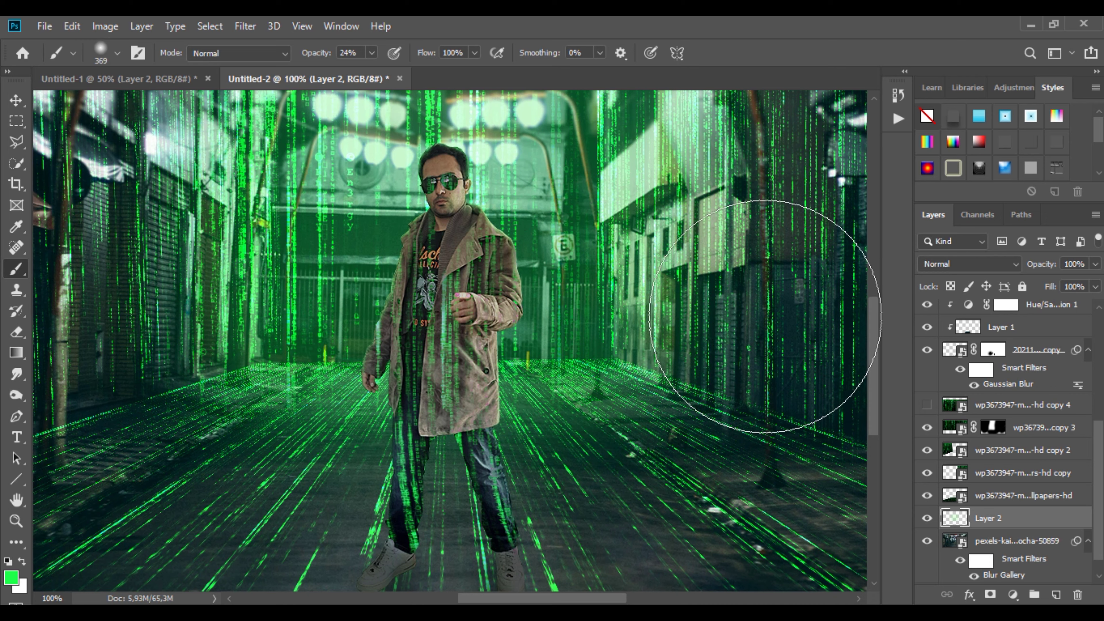
Set the green glow layer's blend mode to Hard Light and its opacity to 34%
{"action": "left_click", "coordinate": [967, 265]}
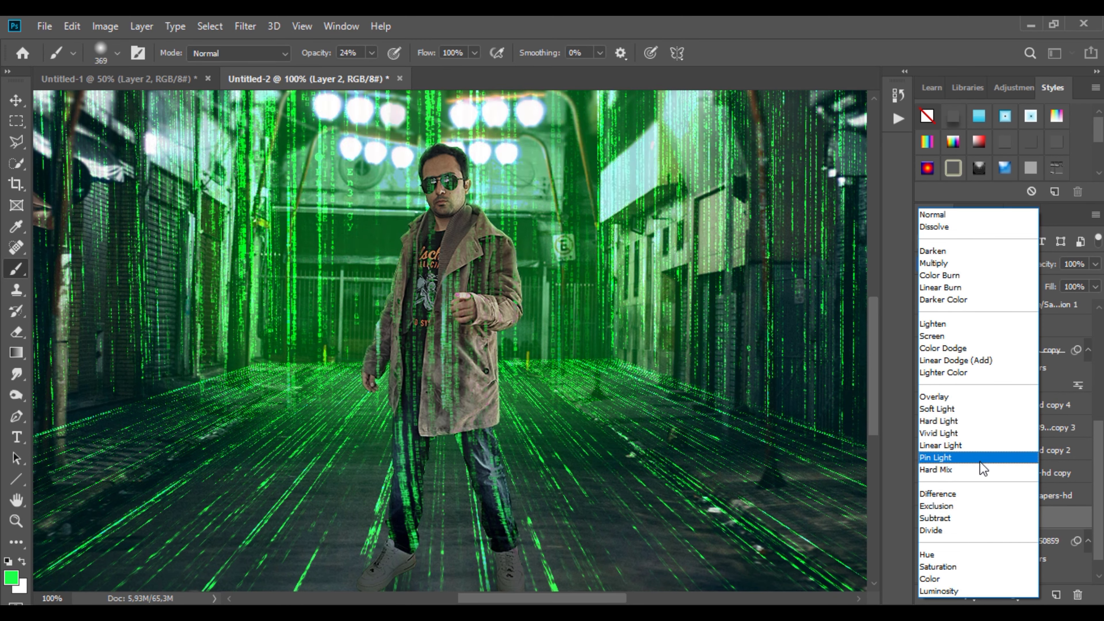
{"action": "left_click", "coordinate": [983, 421]}
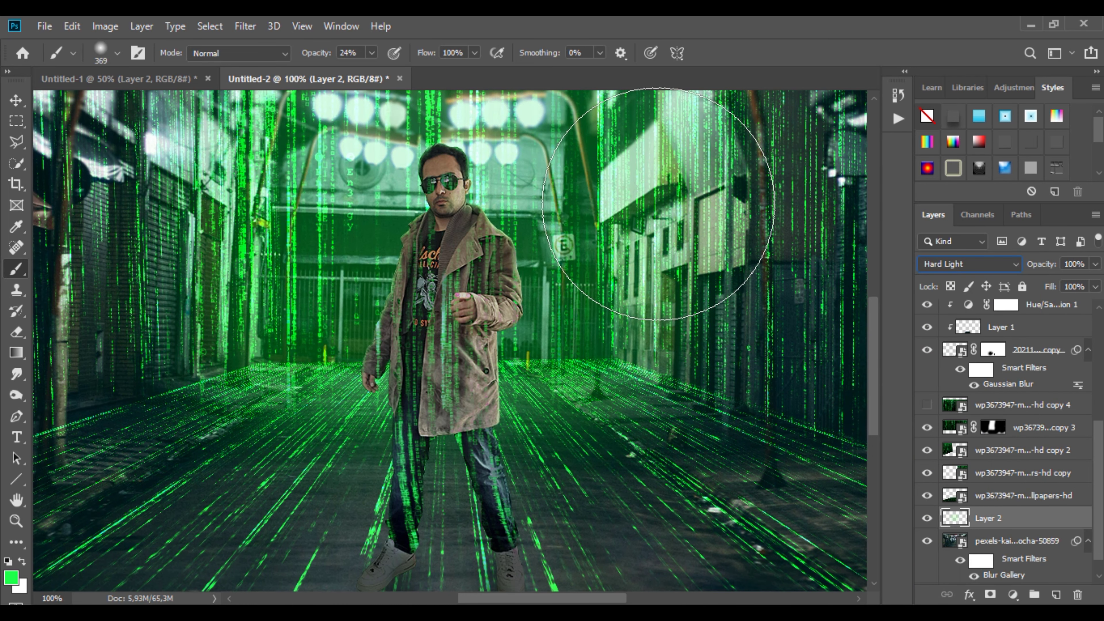
{"action": "left_click", "coordinate": [1095, 264]}
{"action": "left_click_drag", "start_coordinate": [1097, 282], "coordinate": [1063, 284]}
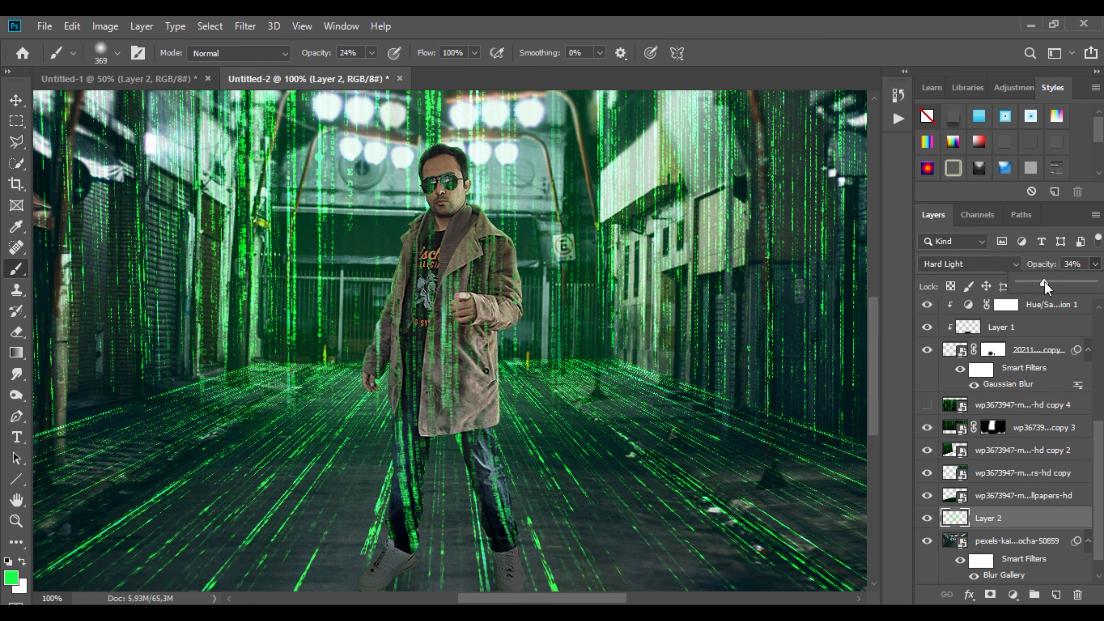
Undo the first extra stroke, lower the brush opacity to 11% and paint faint green glow over the right-hand buildings
{"action": "mouse_move", "coordinate": [680, 282]}
{"action": "left_mouse_down"}
{"action": "mouse_move", "coordinate": [850, 255]}
{"action": "mouse_move", "coordinate": [643, 131]}
{"action": "left_mouse_up"}
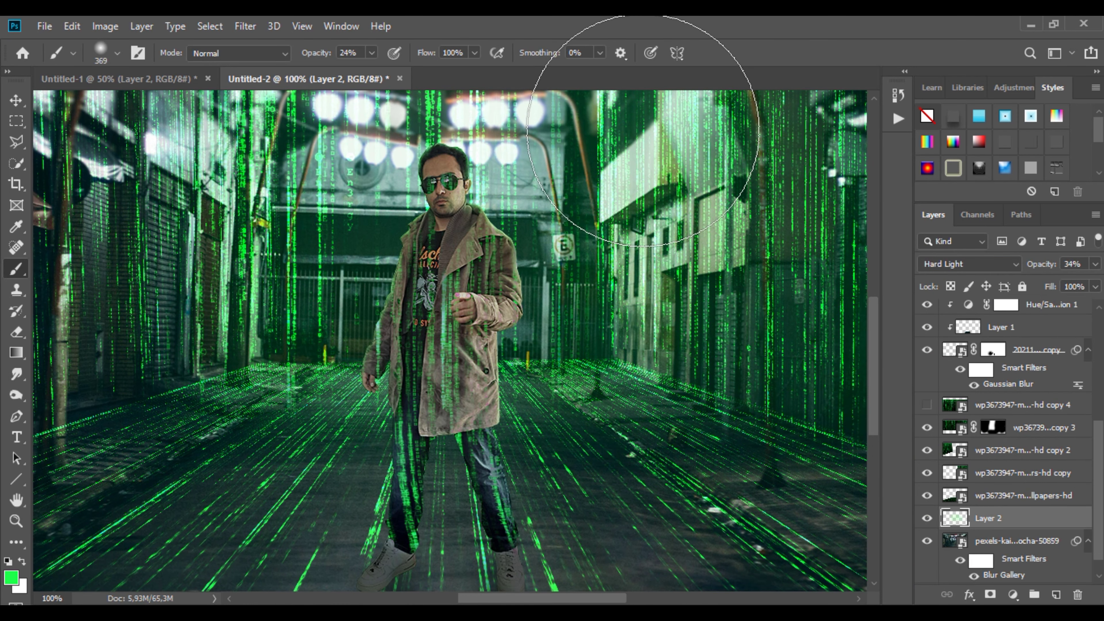
{"action": "key", "text": "ctrl+z"}
{"action": "left_click_drag", "start_coordinate": [366, 70], "coordinate": [359, 70]}
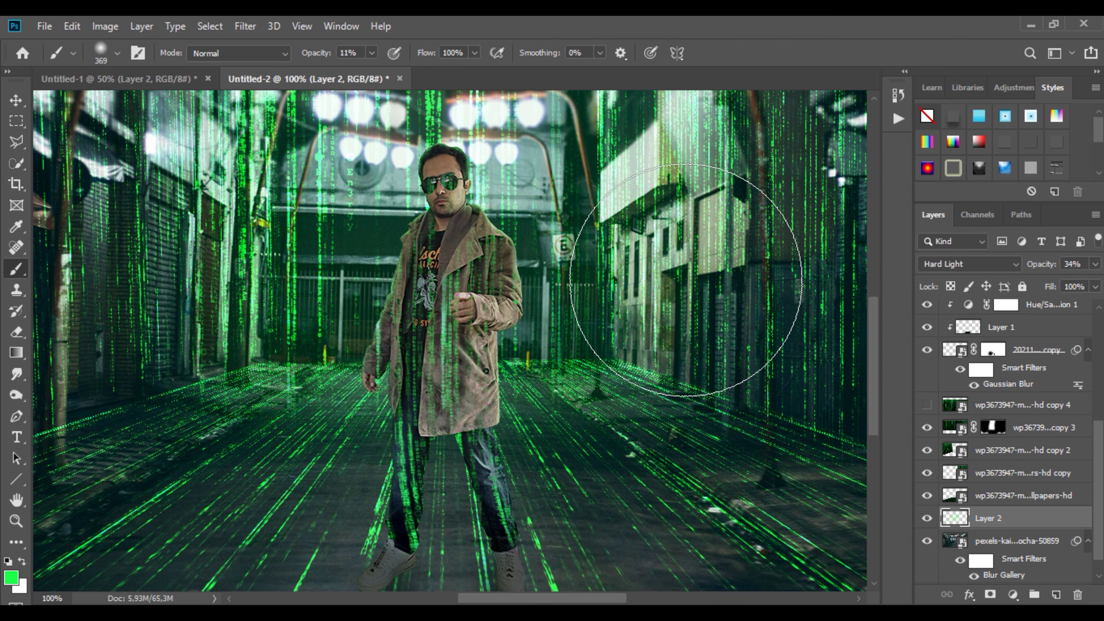
{"action": "left_click_drag", "start_coordinate": [731, 389], "coordinate": [757, 347]}
Add a Color Lookup adjustment layer above the Color Fill 1 layer
{"action": "left_click", "coordinate": [15, 522]}
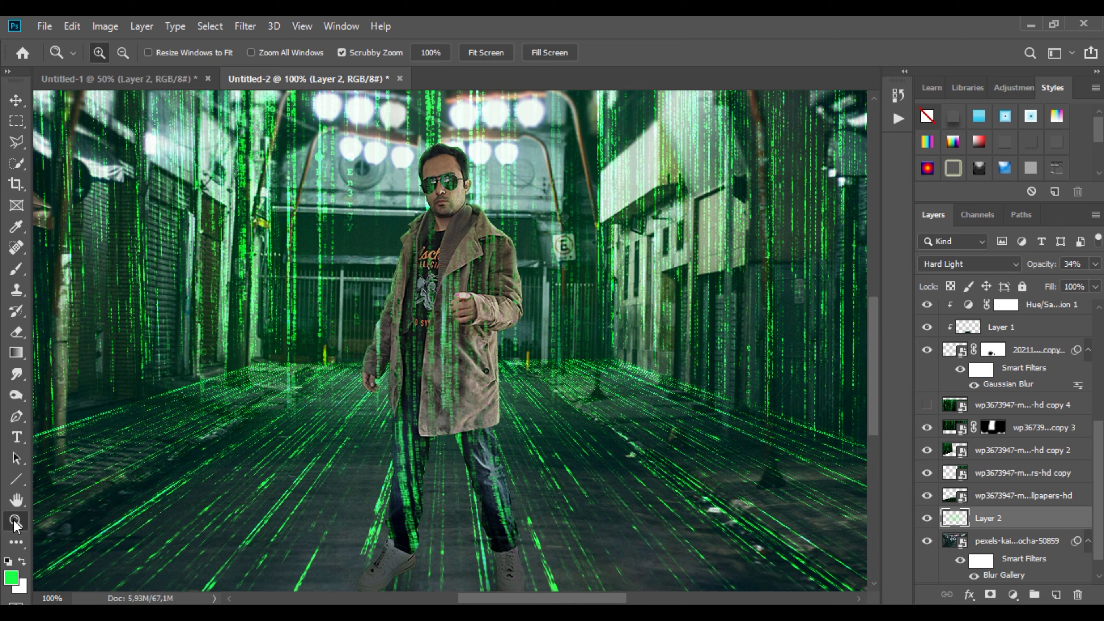
{"action": "left_click", "coordinate": [489, 58]}
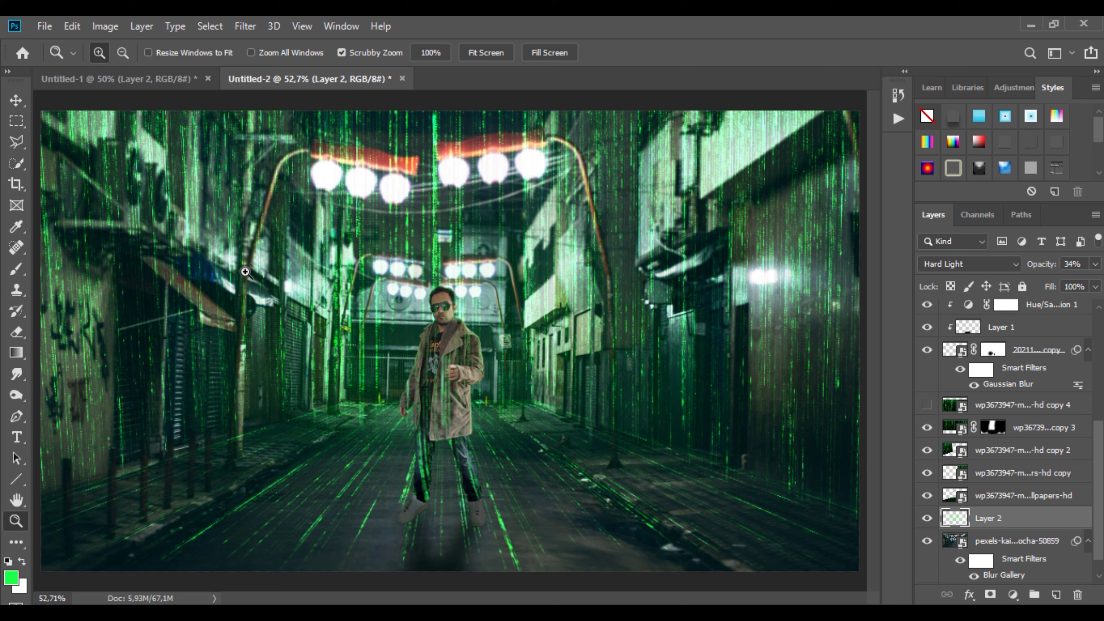
{"action": "scroll", "coordinate": [1000, 435], "scroll_direction": "up", "scroll_amount": 5}
{"action": "left_click", "coordinate": [1000, 311]}
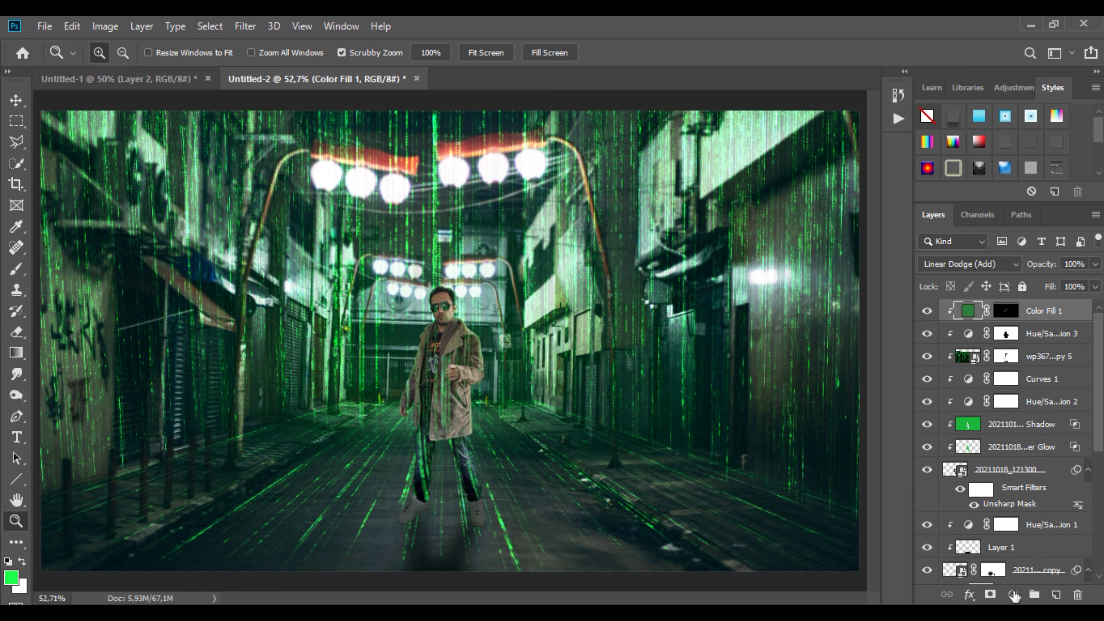
{"action": "left_click", "coordinate": [1013, 594]}
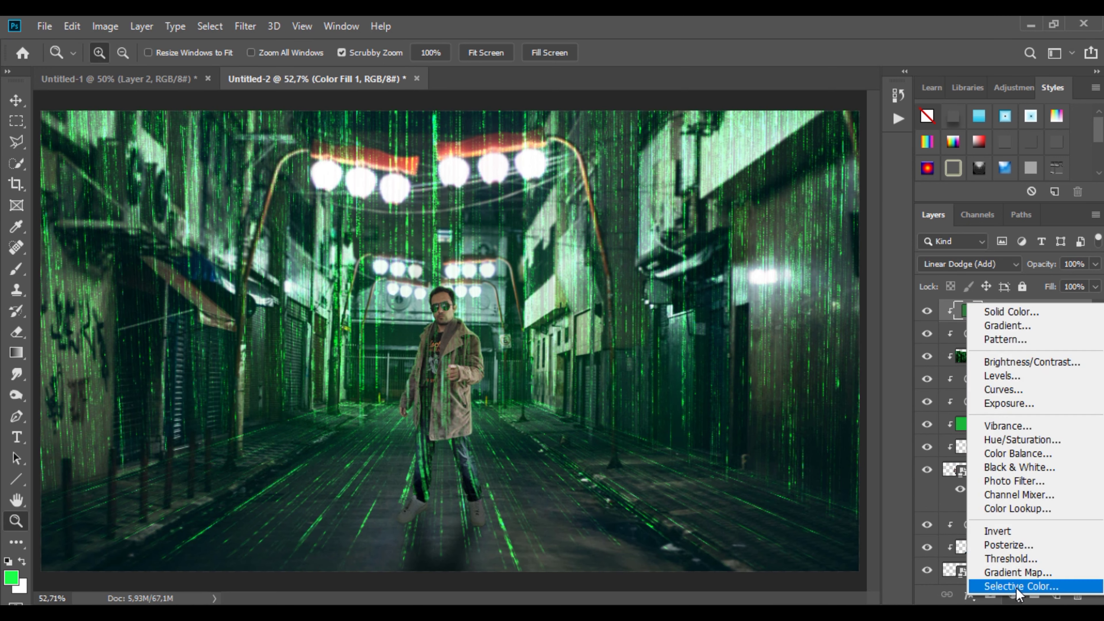
{"action": "left_click", "coordinate": [1026, 510]}
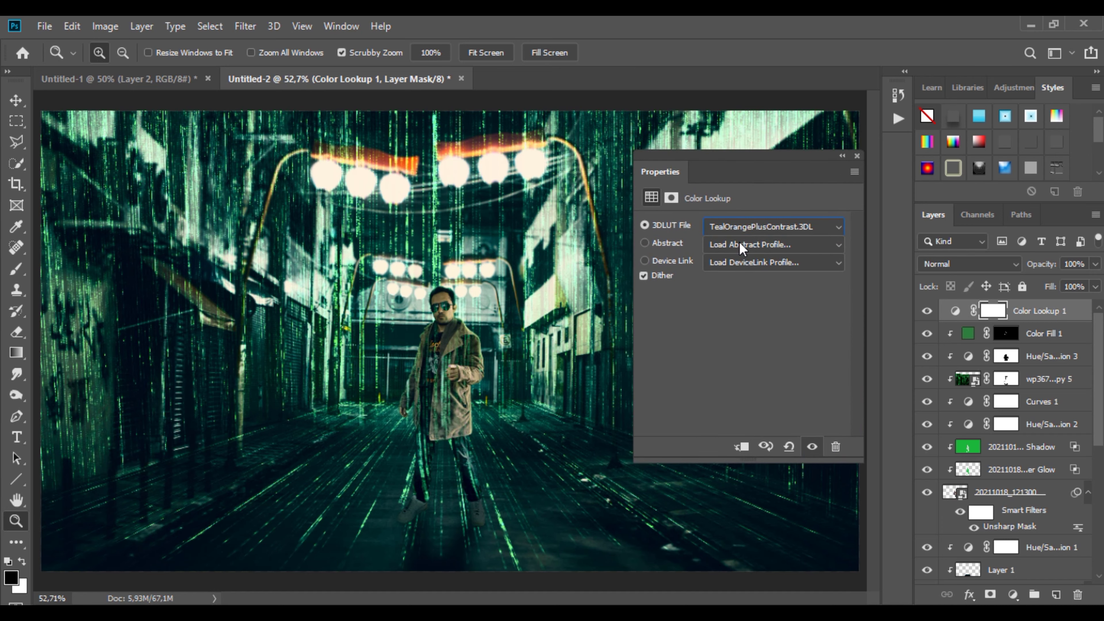
Try the FoggyNight, Crisp_Warm, Candlelight, FallColors and Soft_Warming 3D LUTs on the Color Lookup layer
{"action": "left_click", "coordinate": [758, 228]}
{"action": "left_click", "coordinate": [758, 228]}
{"action": "left_click", "coordinate": [756, 227]}
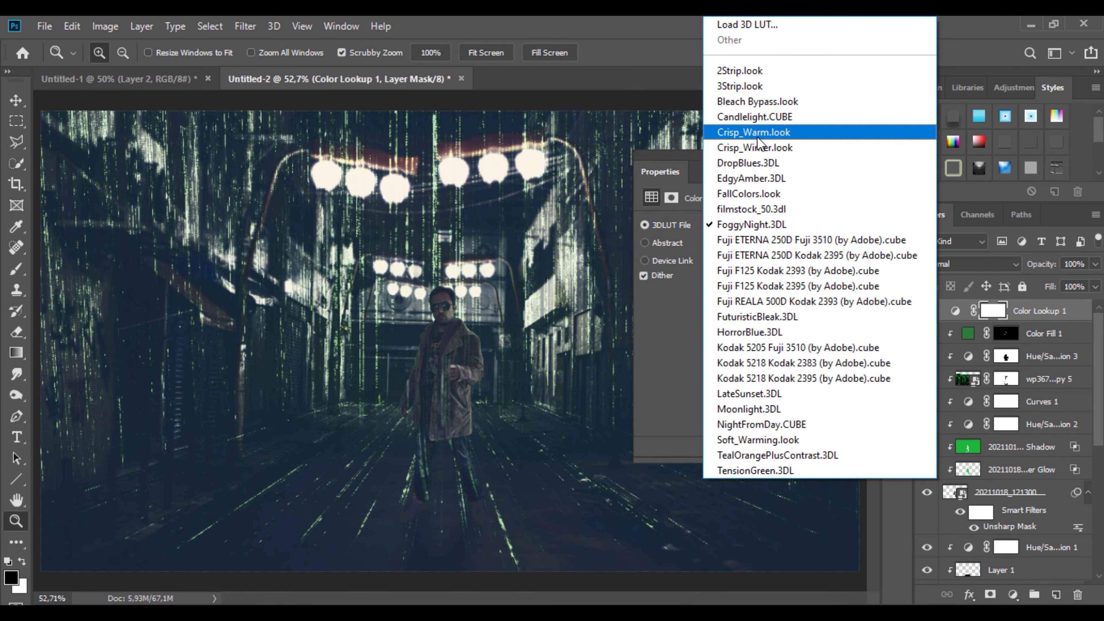
{"action": "left_click", "coordinate": [758, 136]}
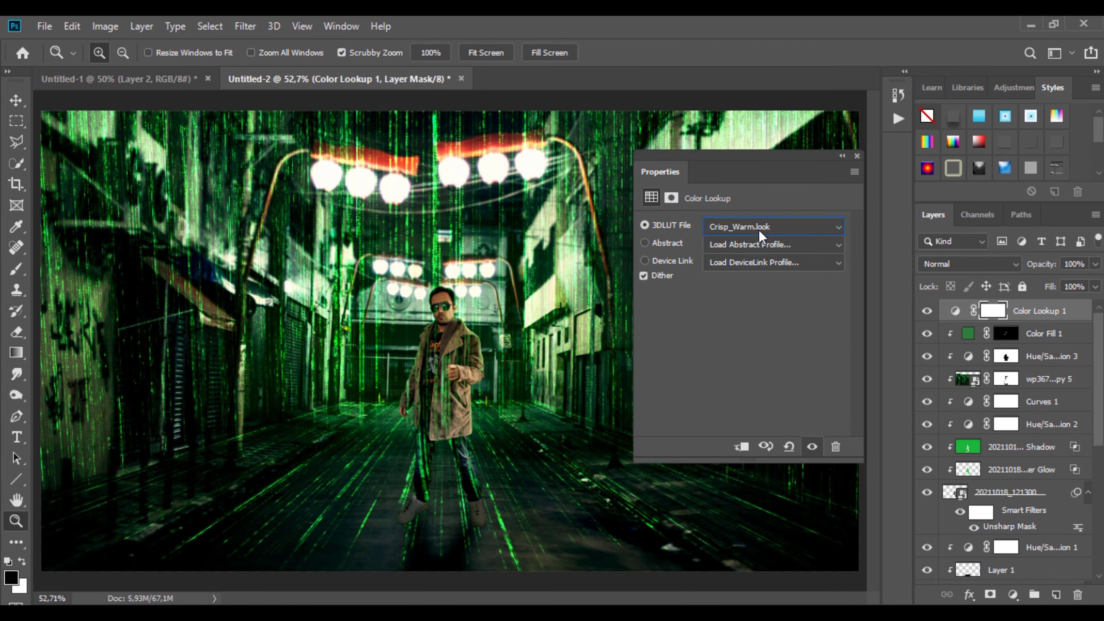
{"action": "left_click", "coordinate": [759, 231]}
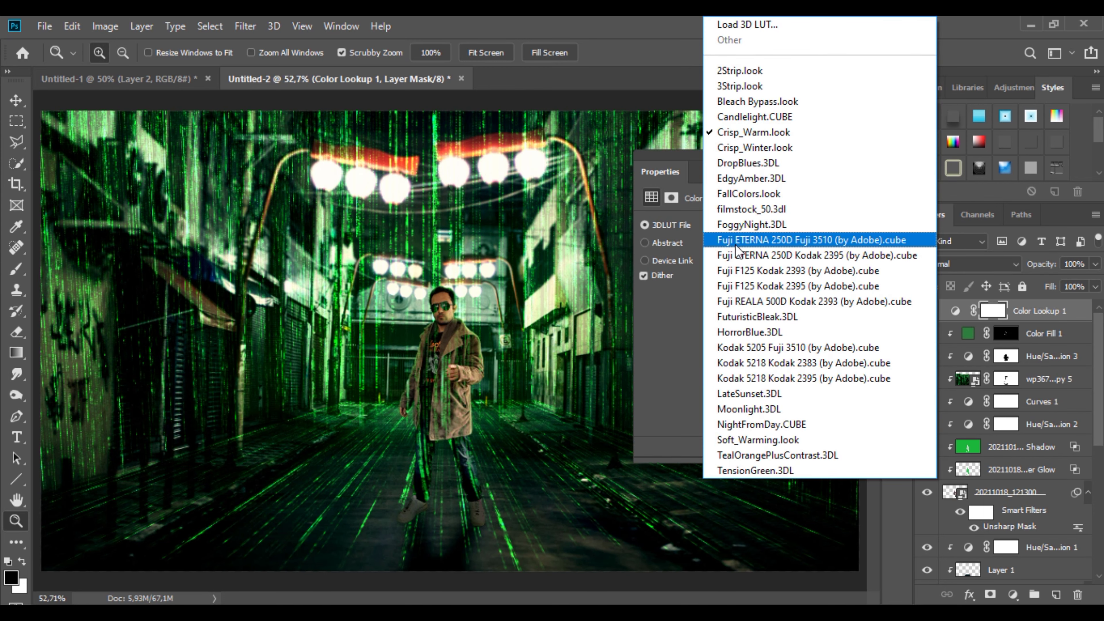
{"action": "left_click", "coordinate": [752, 117]}
{"action": "left_click", "coordinate": [754, 226]}
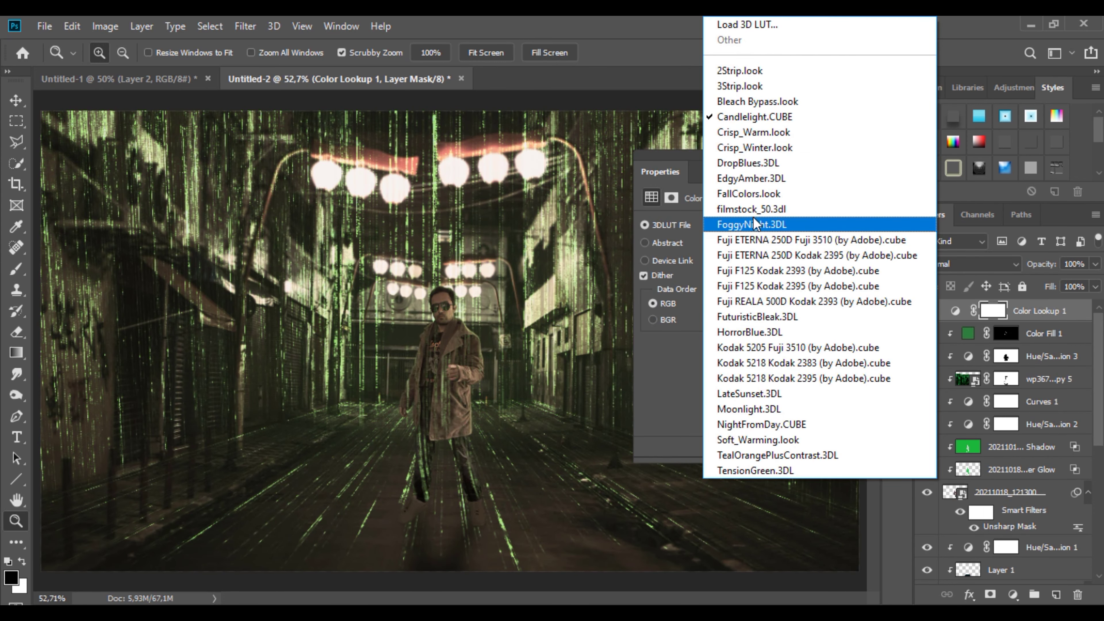
{"action": "left_click", "coordinate": [757, 195]}
{"action": "left_click", "coordinate": [761, 228]}
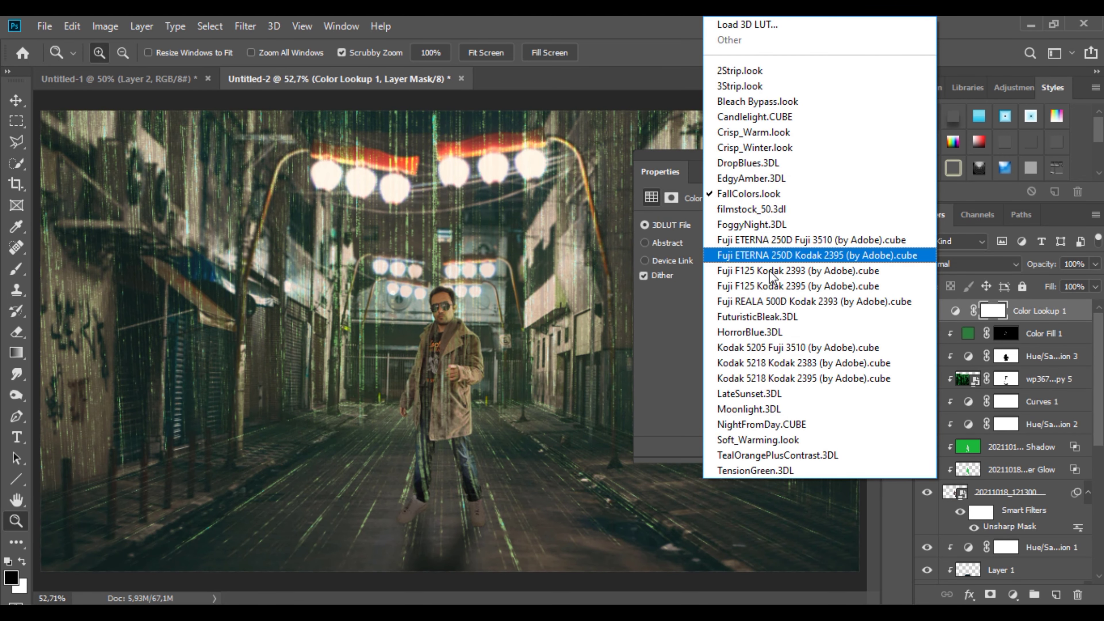
{"action": "left_click", "coordinate": [780, 438]}
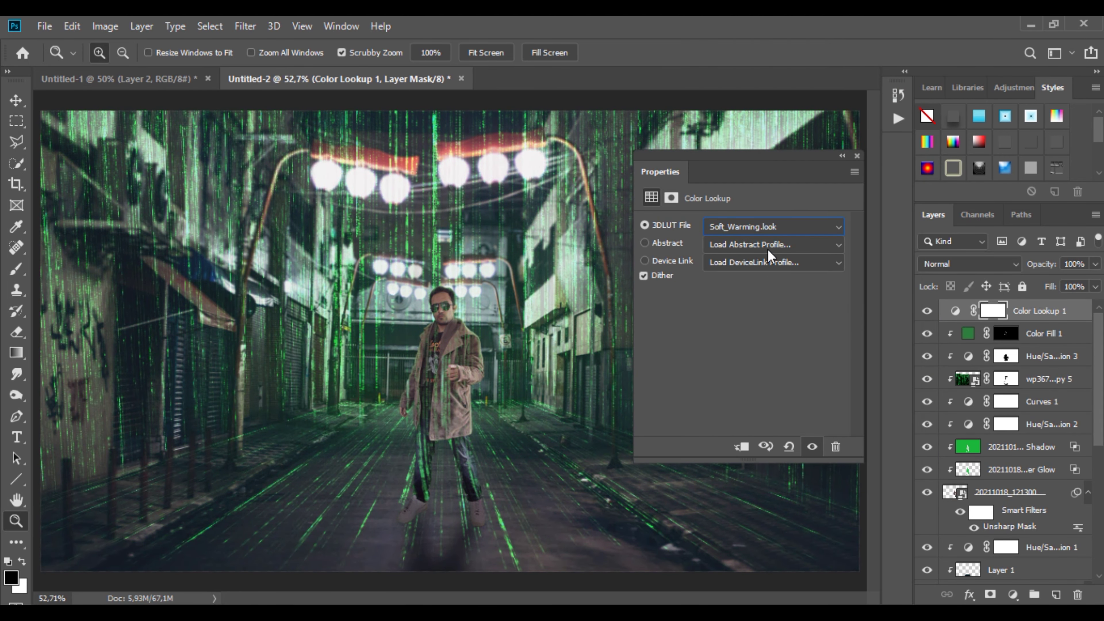
Set the Color Lookup layer's 3D LUT to TealOrangePlusContrast.3DL and compare the image with and without it
{"action": "left_click", "coordinate": [763, 227]}
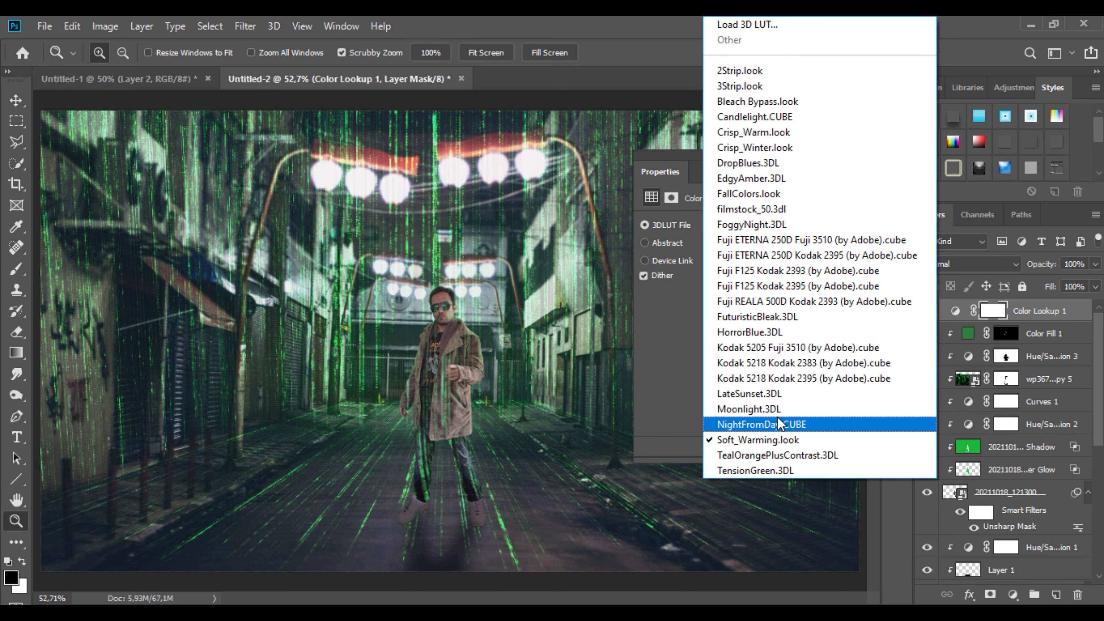
{"action": "left_click", "coordinate": [774, 456]}
{"action": "left_click", "coordinate": [842, 156]}
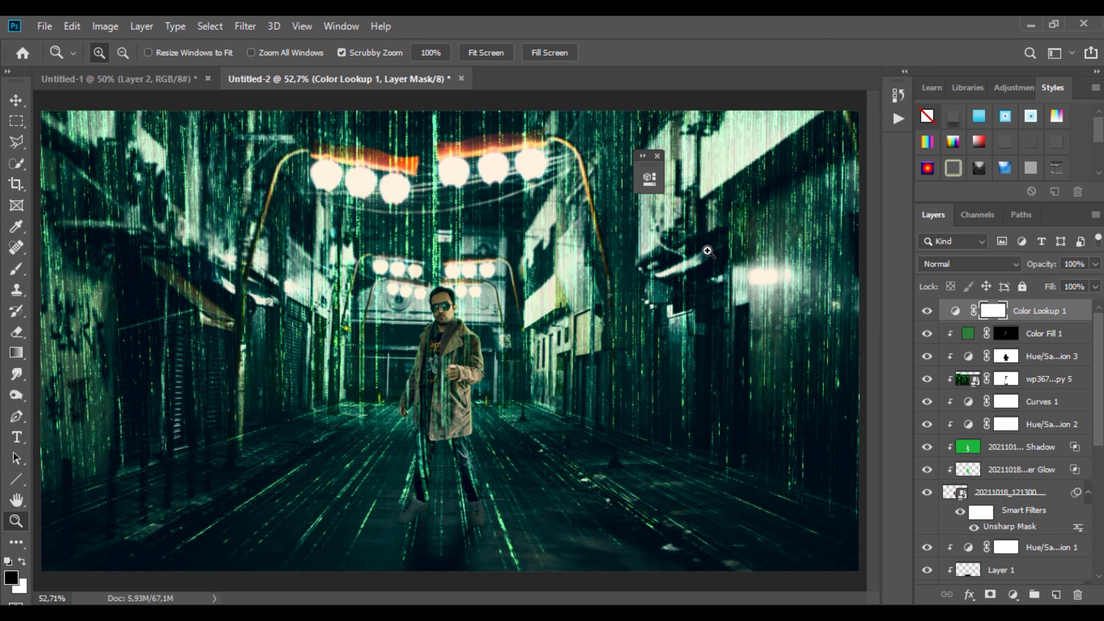
{"action": "left_click", "coordinate": [920, 310]}
{"action": "left_click", "coordinate": [920, 310]}
Add a new empty layer directly beneath the man's layer, above Hue/Saturation 1
{"action": "scroll", "coordinate": [920, 306], "scroll_direction": "down", "scroll_amount": 5}
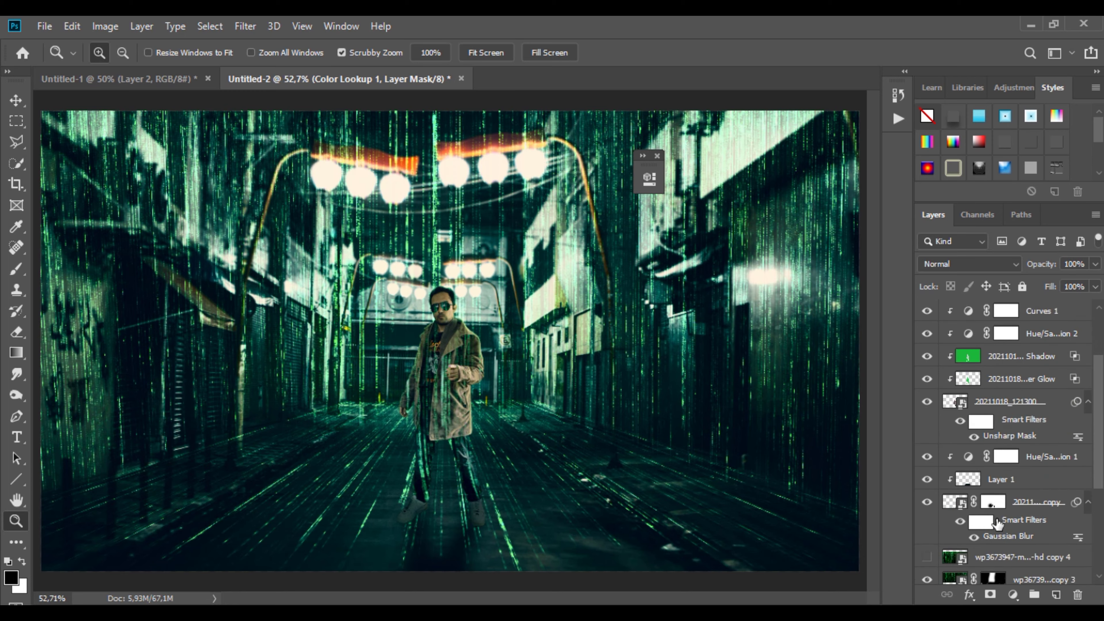
{"action": "left_click", "coordinate": [487, 534]}
{"action": "left_click", "coordinate": [404, 532]}
{"action": "left_click", "coordinate": [404, 532]}
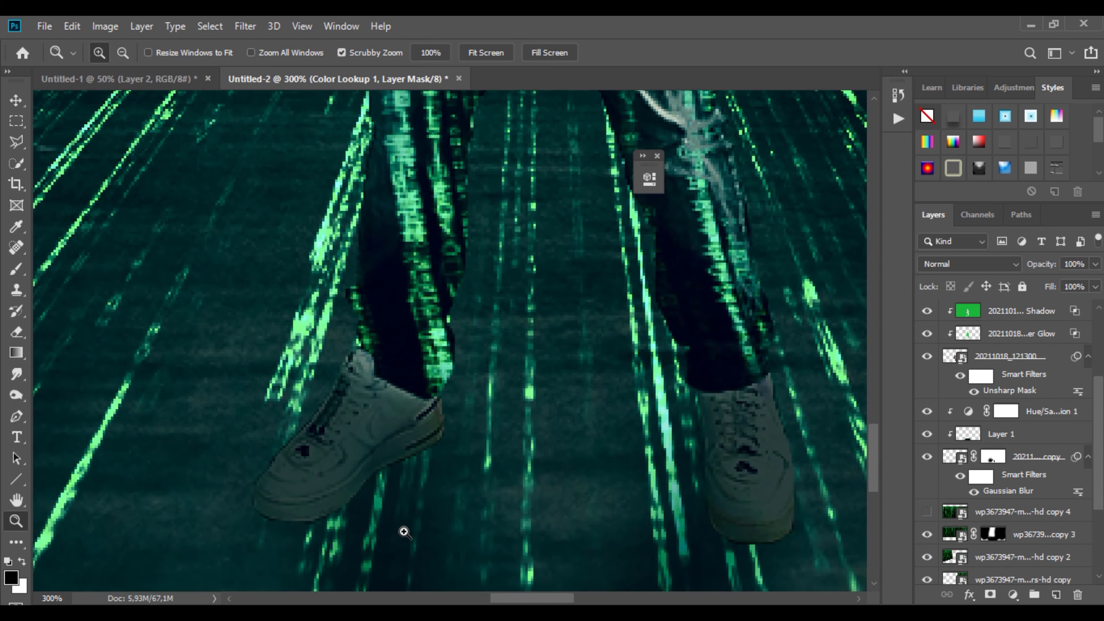
{"action": "left_click", "coordinate": [405, 531]}
{"action": "left_click", "coordinate": [404, 532]}
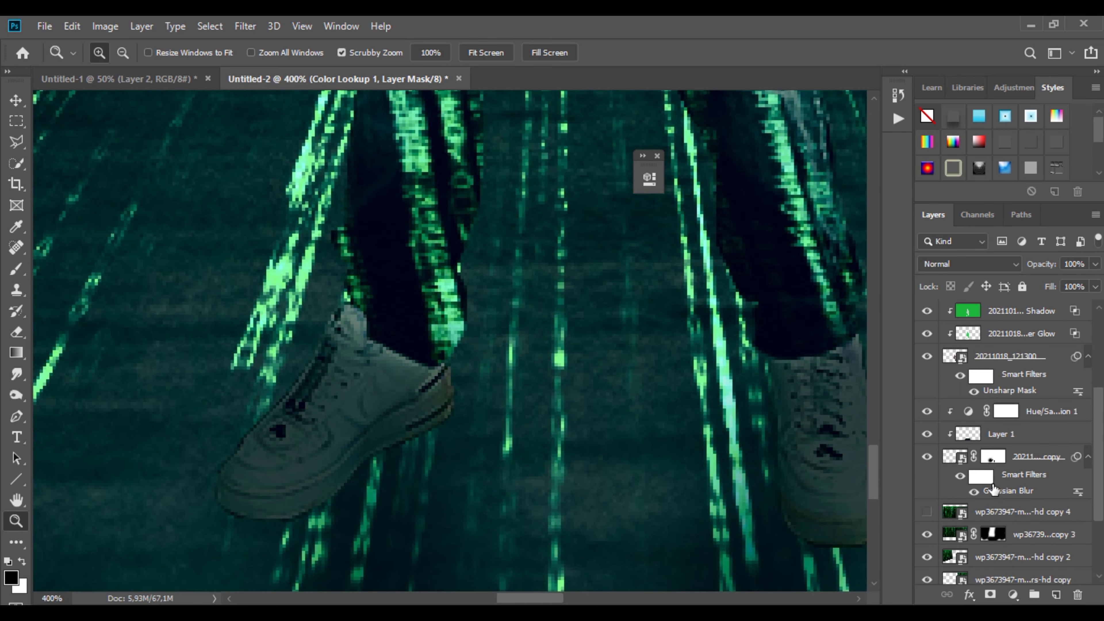
{"action": "left_click", "coordinate": [1052, 415]}
{"action": "left_click", "coordinate": [1056, 595]}
Set up a flattened soft 80 px brush with a dark paint colour sampled from the ground beneath the nearer shoe
{"action": "left_click", "coordinate": [16, 269]}
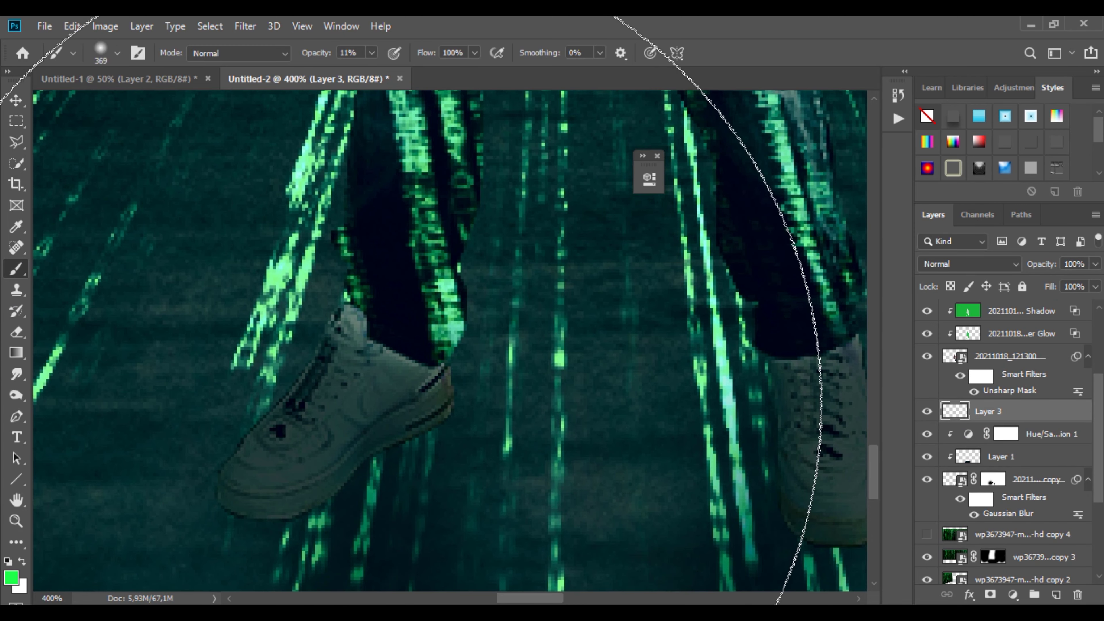
{"action": "right_click", "coordinate": [377, 237]}
{"action": "scroll", "coordinate": [444, 526], "scroll_direction": "down", "scroll_amount": 4}
{"action": "scroll", "coordinate": [443, 528], "scroll_direction": "down", "scroll_amount": 8}
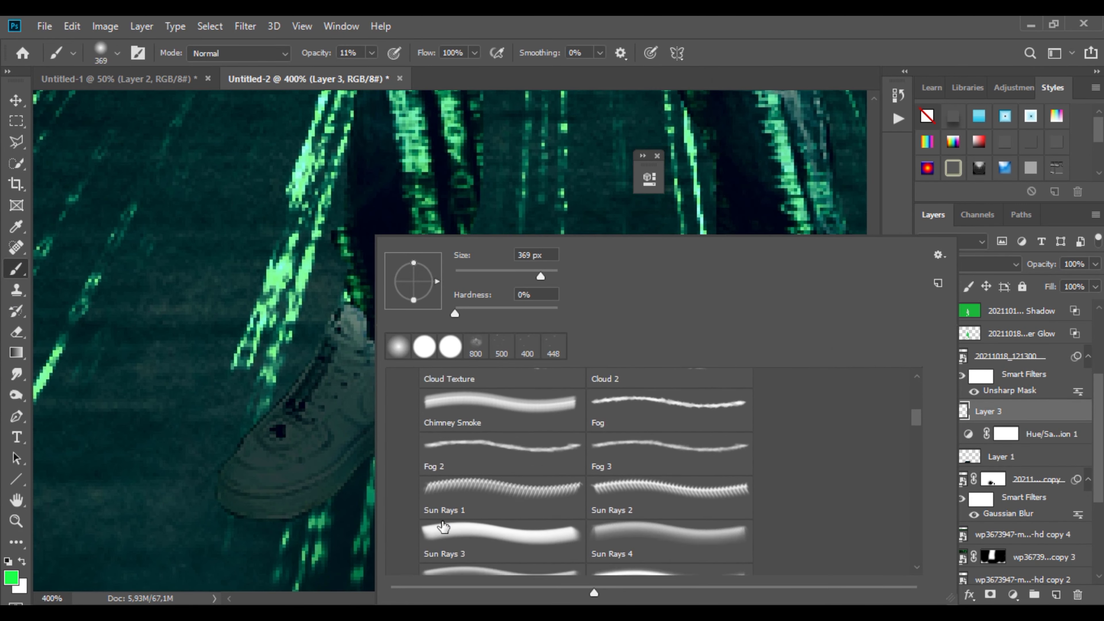
{"action": "double_click", "coordinate": [446, 524]}
{"action": "left_click", "coordinate": [347, 508], "text": "alt"}
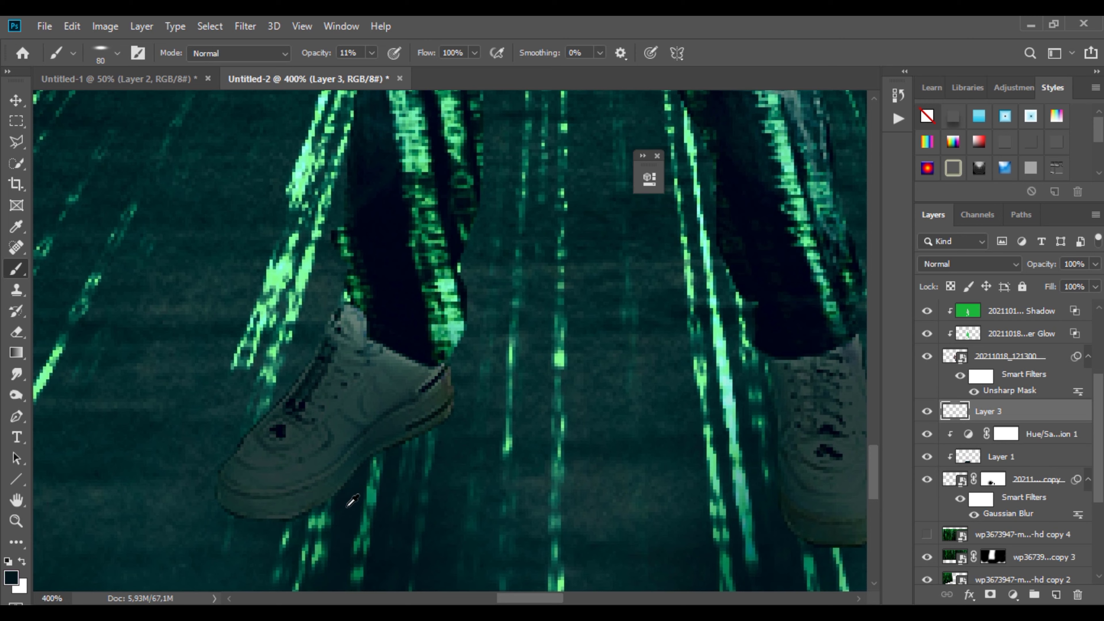
{"action": "left_click", "coordinate": [7, 580]}
{"action": "key", "text": "Return"}
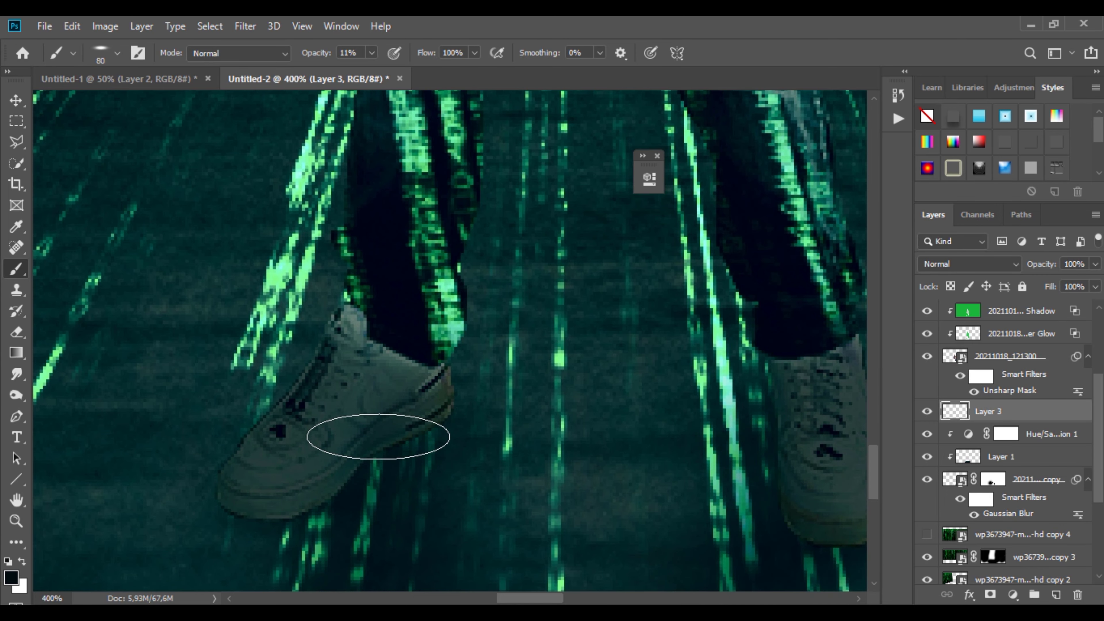
Reduce the brush size to 48 px for painting a contact shadow beneath the shoe on Layer 3
{"action": "right_click", "coordinate": [381, 437]}
{"action": "left_click", "coordinate": [488, 272]}
{"action": "left_click", "coordinate": [367, 413]}
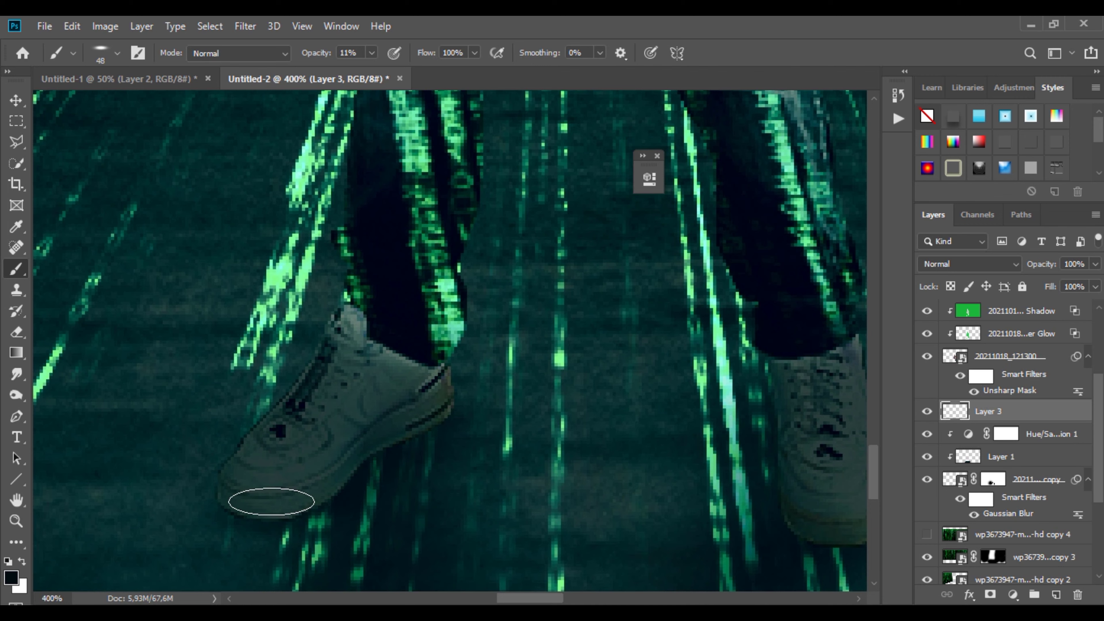
Paint black at 95% brush opacity over both shoes on the Hue/Saturation 2 mask to remove its effect there
{"action": "scroll", "coordinate": [928, 337], "scroll_direction": "up", "scroll_amount": 2}
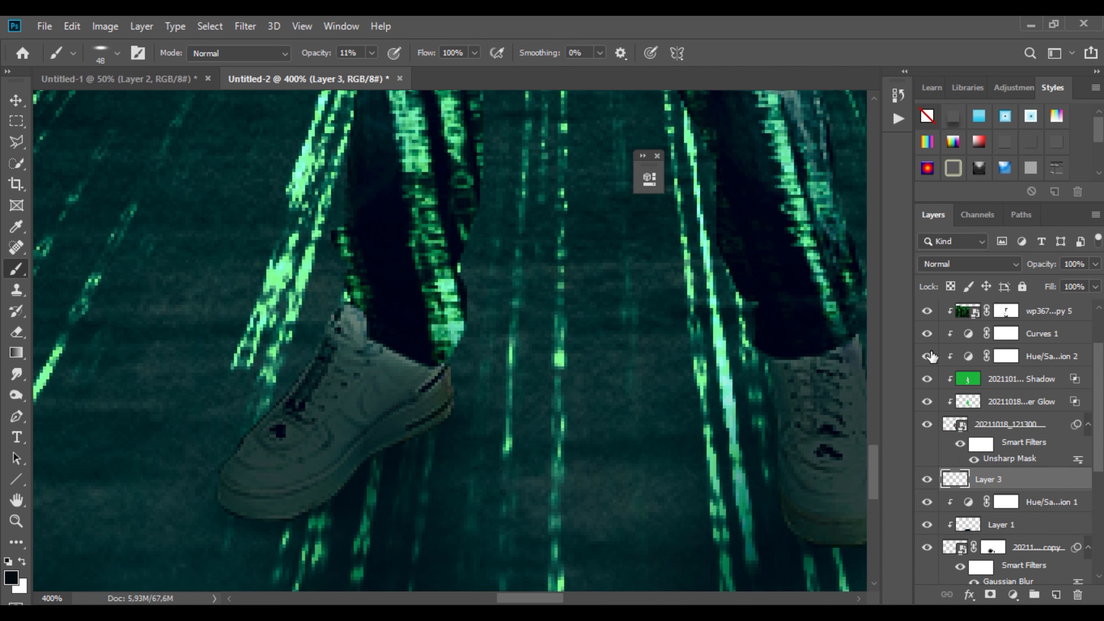
{"action": "left_click", "coordinate": [927, 355]}
{"action": "left_click", "coordinate": [926, 356]}
{"action": "left_click", "coordinate": [1007, 356]}
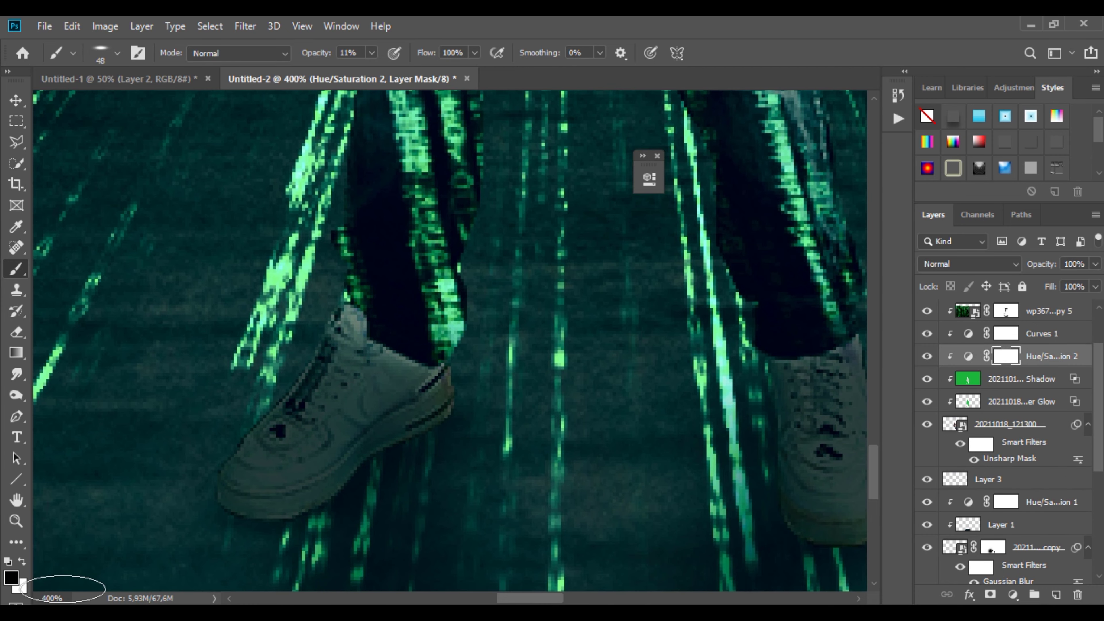
{"action": "mouse_move", "coordinate": [372, 53]}
{"action": "left_mouse_down"}
{"action": "mouse_move", "coordinate": [374, 75]}
{"action": "mouse_move", "coordinate": [445, 77]}
{"action": "left_mouse_up"}
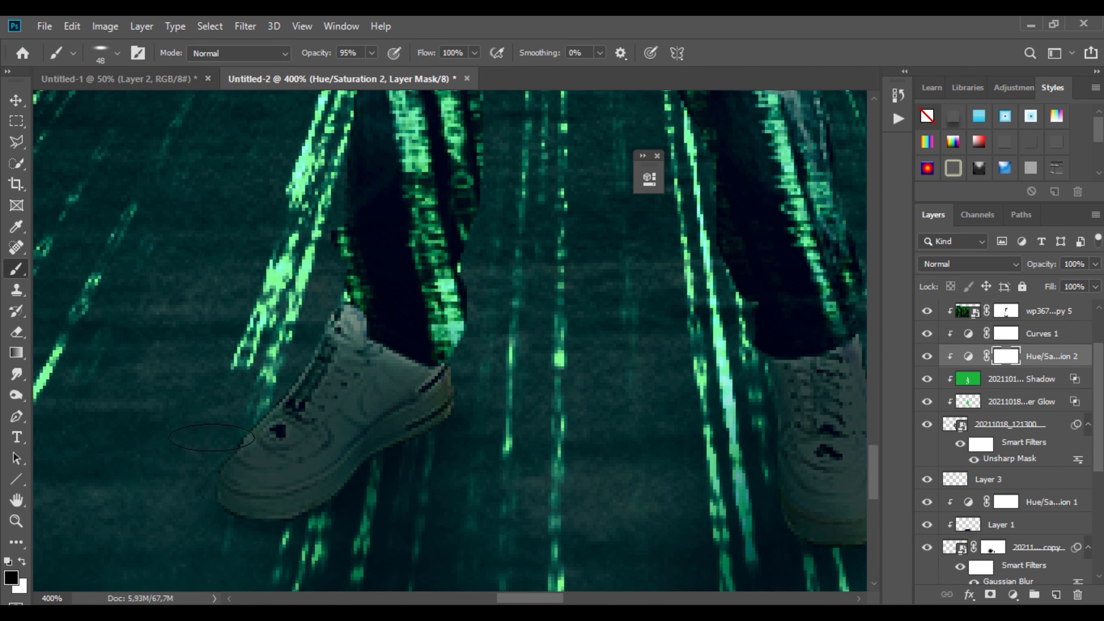
{"action": "left_click_drag", "start_coordinate": [506, 599], "coordinate": [544, 598]}
{"action": "left_click_drag", "start_coordinate": [404, 356], "coordinate": [422, 511]}
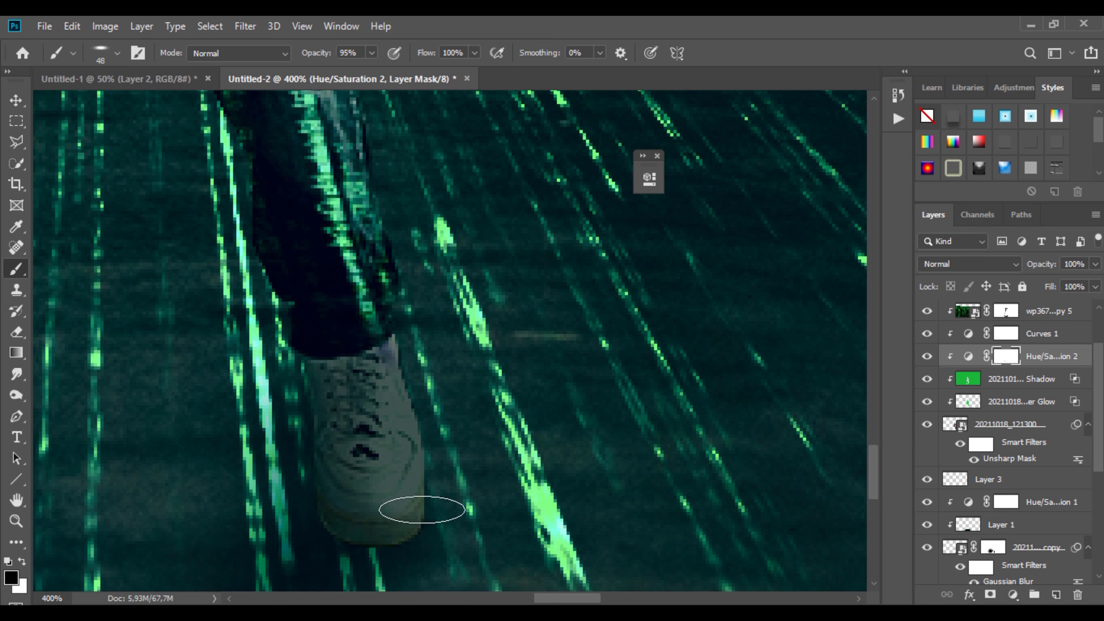
Paint black over both shoes on the Curves 1 layer mask to remove the curve's effect from them
{"action": "left_click_drag", "start_coordinate": [251, 408], "coordinate": [599, 387]}
{"action": "left_click", "coordinate": [1008, 335]}
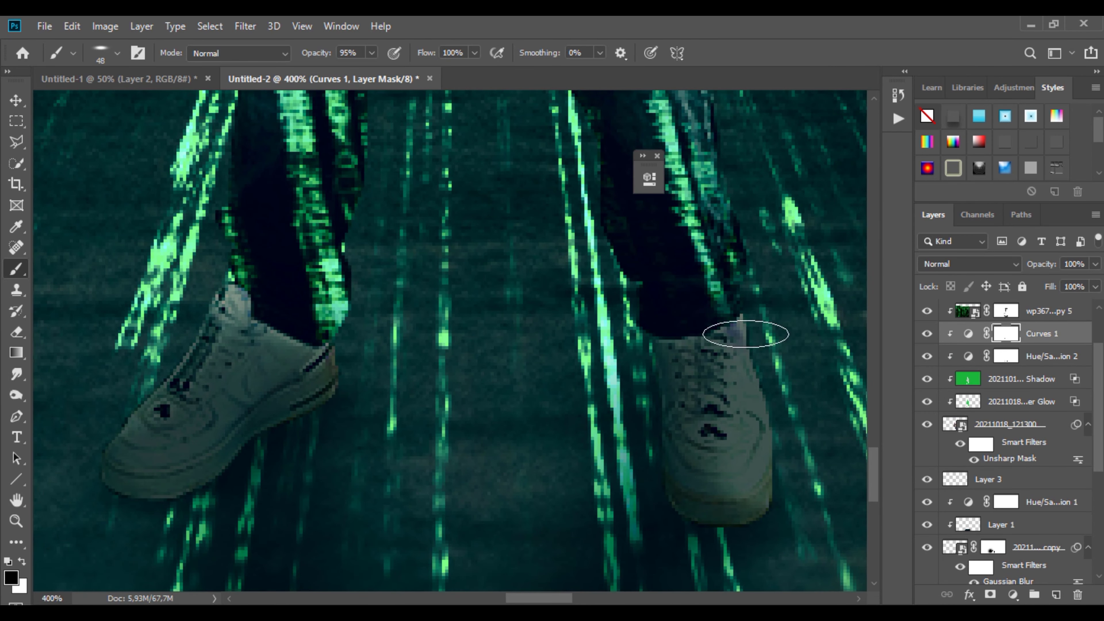
{"action": "scroll", "coordinate": [966, 361], "scroll_direction": "up", "scroll_amount": 3}
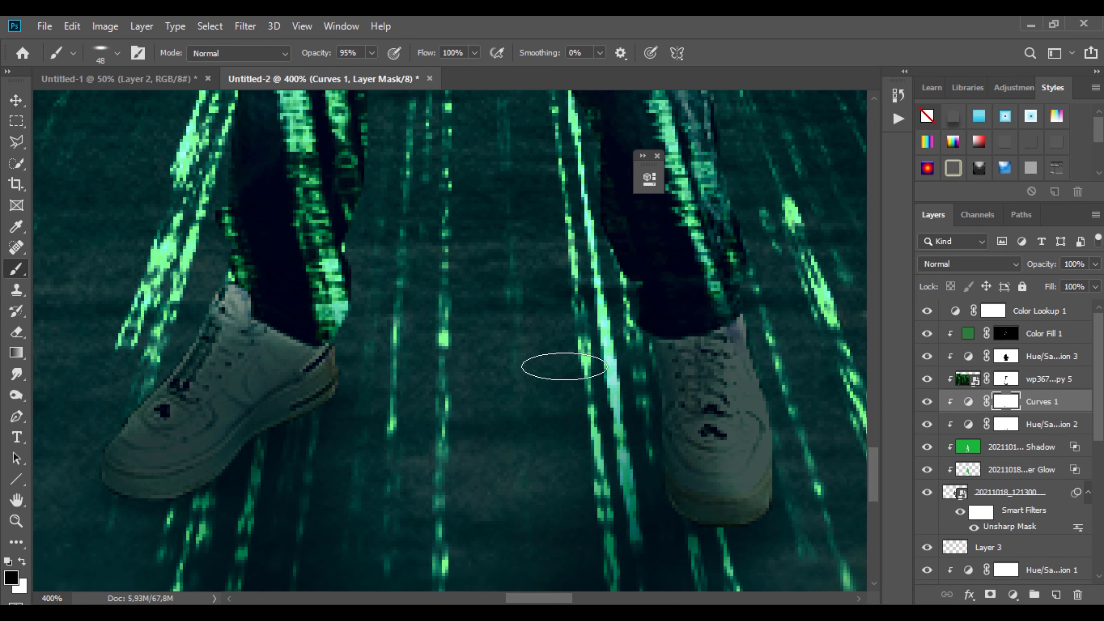
{"action": "scroll", "coordinate": [451, 352], "scroll_direction": "down", "scroll_amount": 4}
{"action": "scroll", "coordinate": [451, 351], "scroll_direction": "down", "scroll_amount": 1}
{"action": "left_click_drag", "start_coordinate": [451, 352], "coordinate": [474, 369]}
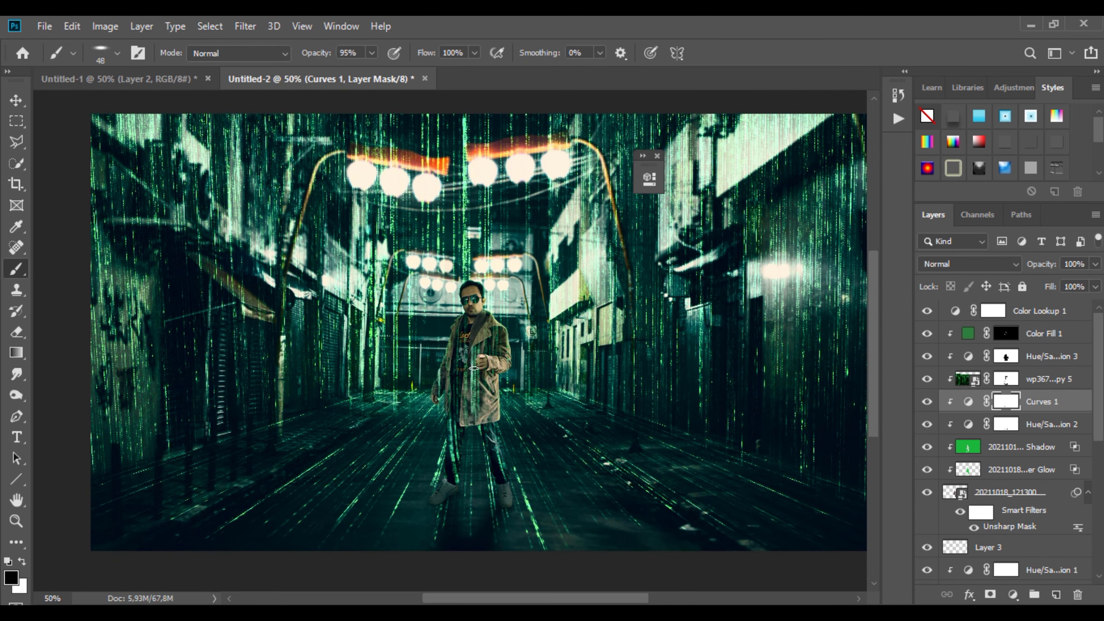
Add a Levels adjustment layer directly above the pexels-kaique-rocha-50859 background layer
{"action": "scroll", "coordinate": [1036, 493], "scroll_direction": "down", "scroll_amount": 5}
{"action": "left_click", "coordinate": [1039, 519]}
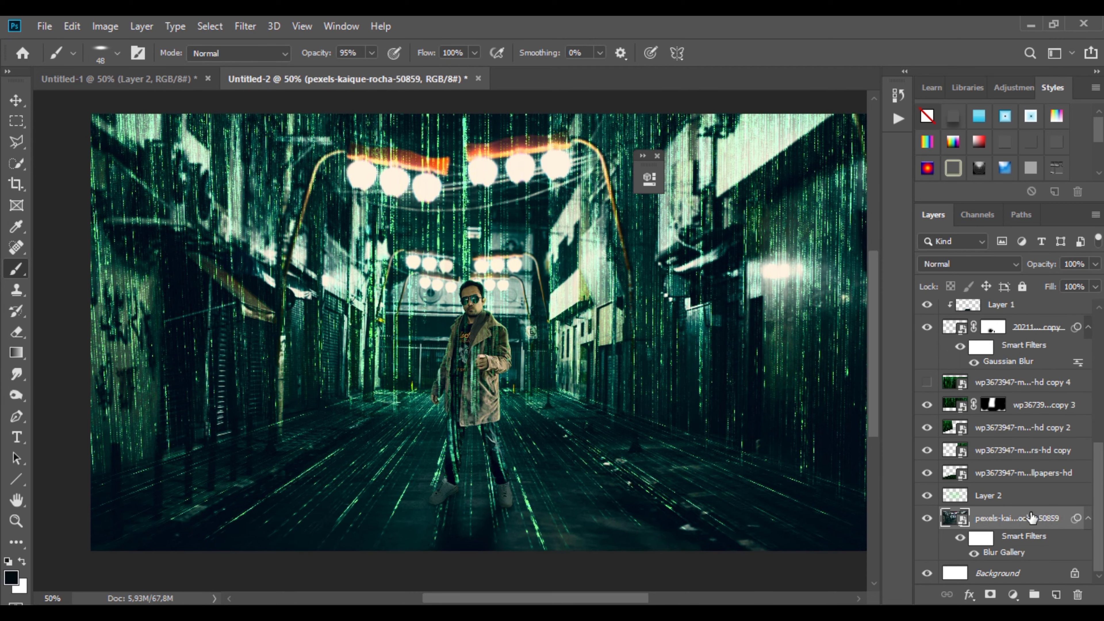
{"action": "left_click", "coordinate": [1013, 595]}
{"action": "left_click", "coordinate": [1044, 375]}
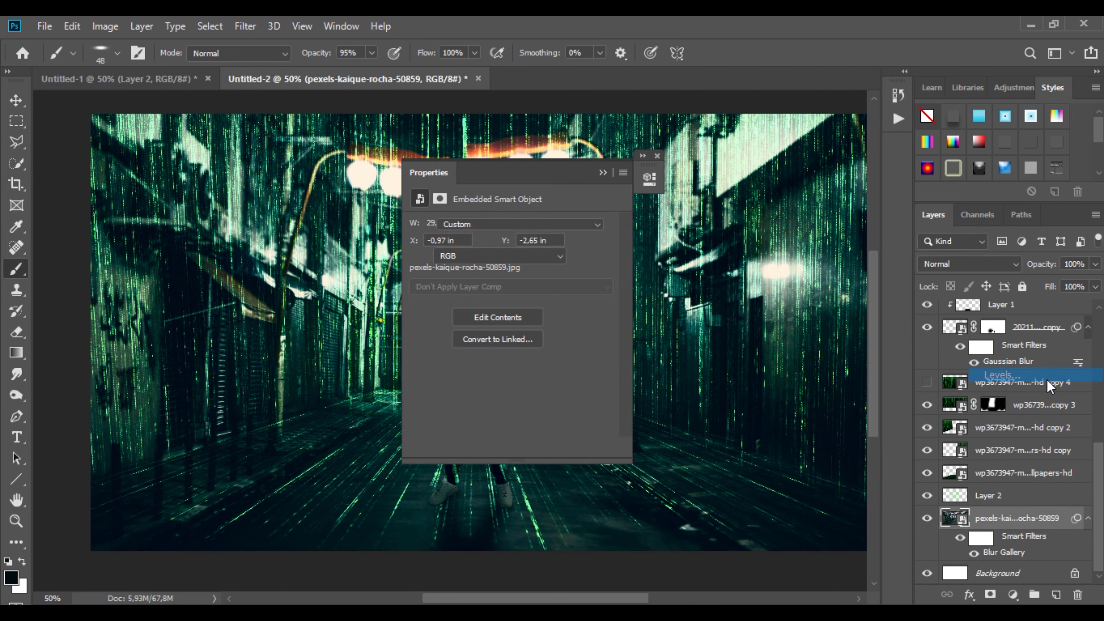
Set the Levels layer's midtones to 1.79 and input white to 249, and lower the output white level to mute the background highlights
{"action": "left_click_drag", "start_coordinate": [522, 342], "coordinate": [563, 344]}
{"action": "left_click_drag", "start_coordinate": [510, 173], "coordinate": [263, 187]}
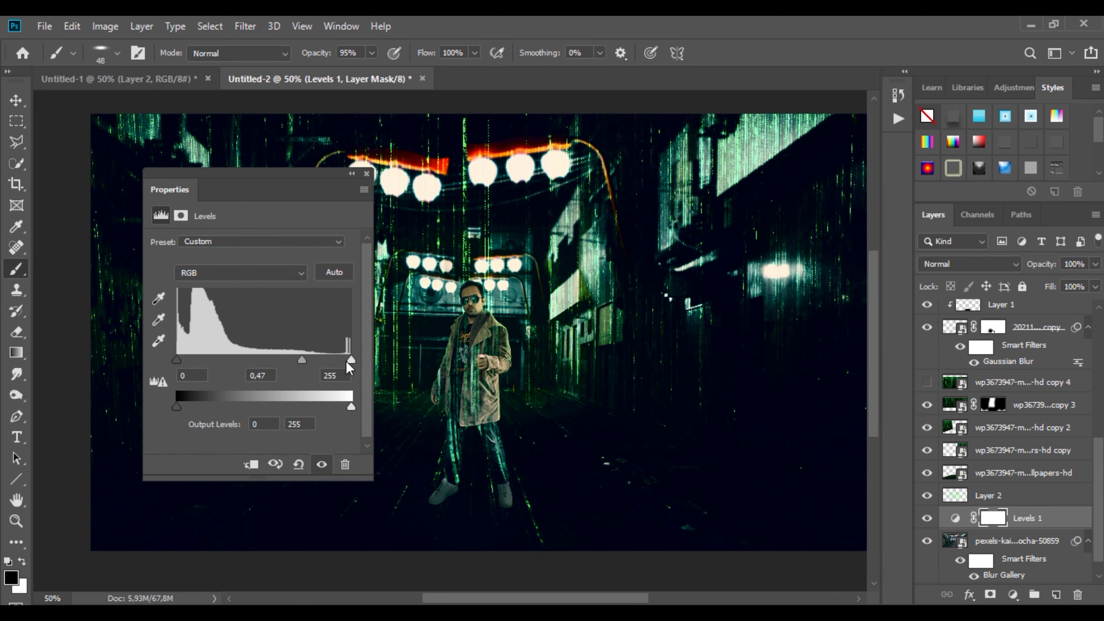
{"action": "mouse_move", "coordinate": [350, 361]}
{"action": "left_mouse_down"}
{"action": "mouse_move", "coordinate": [327, 358]}
{"action": "mouse_move", "coordinate": [350, 361]}
{"action": "left_mouse_up"}
{"action": "left_click_drag", "start_coordinate": [351, 406], "coordinate": [270, 407]}
{"action": "left_click_drag", "start_coordinate": [302, 359], "coordinate": [229, 360]}
{"action": "mouse_move", "coordinate": [351, 360]}
{"action": "left_mouse_down"}
{"action": "mouse_move", "coordinate": [316, 360]}
{"action": "mouse_move", "coordinate": [348, 360]}
{"action": "left_mouse_up"}
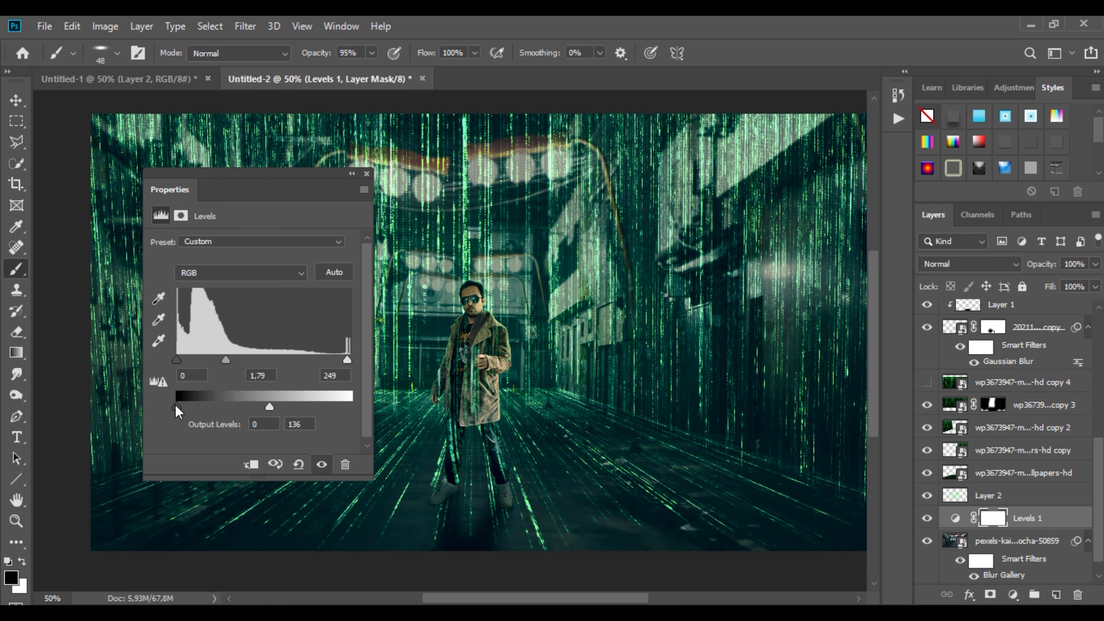
{"action": "left_click_drag", "start_coordinate": [270, 407], "coordinate": [293, 407]}
{"action": "left_click", "coordinate": [352, 175]}
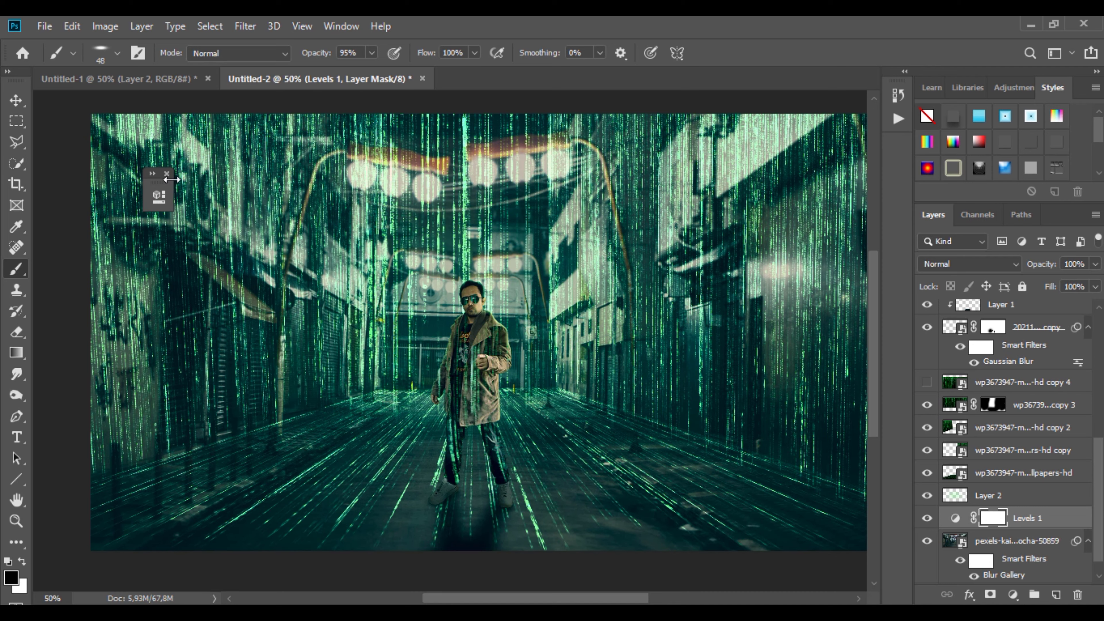
{"action": "left_click", "coordinate": [167, 174]}
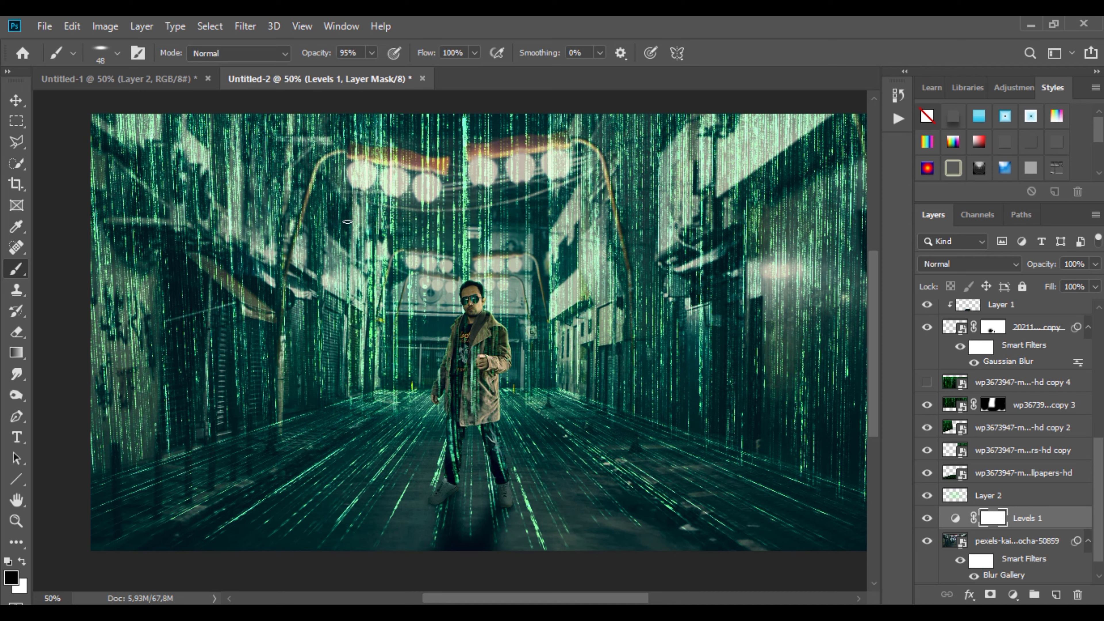
Try lowering the opacity of the Matrix code layer copy 5 to 36% and restore it to 100%
{"action": "scroll", "coordinate": [1006, 409], "scroll_direction": "up", "scroll_amount": 8}
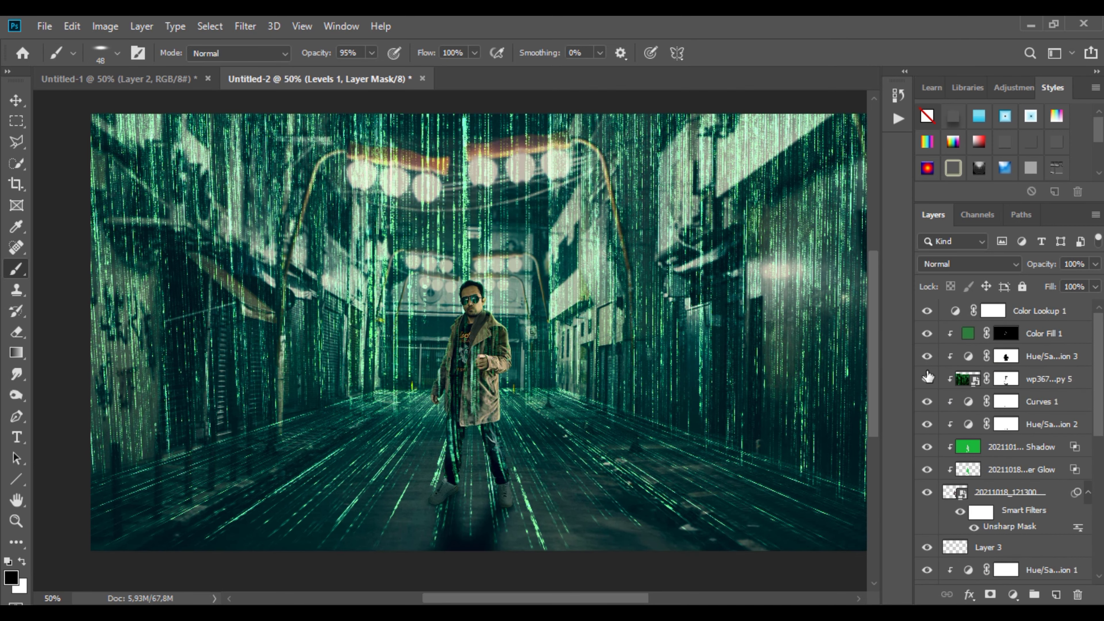
{"action": "left_click", "coordinate": [927, 379]}
{"action": "left_click", "coordinate": [928, 380]}
{"action": "left_click", "coordinate": [1027, 381]}
{"action": "left_click", "coordinate": [1095, 264]}
{"action": "left_click_drag", "start_coordinate": [1088, 284], "coordinate": [1057, 284]}
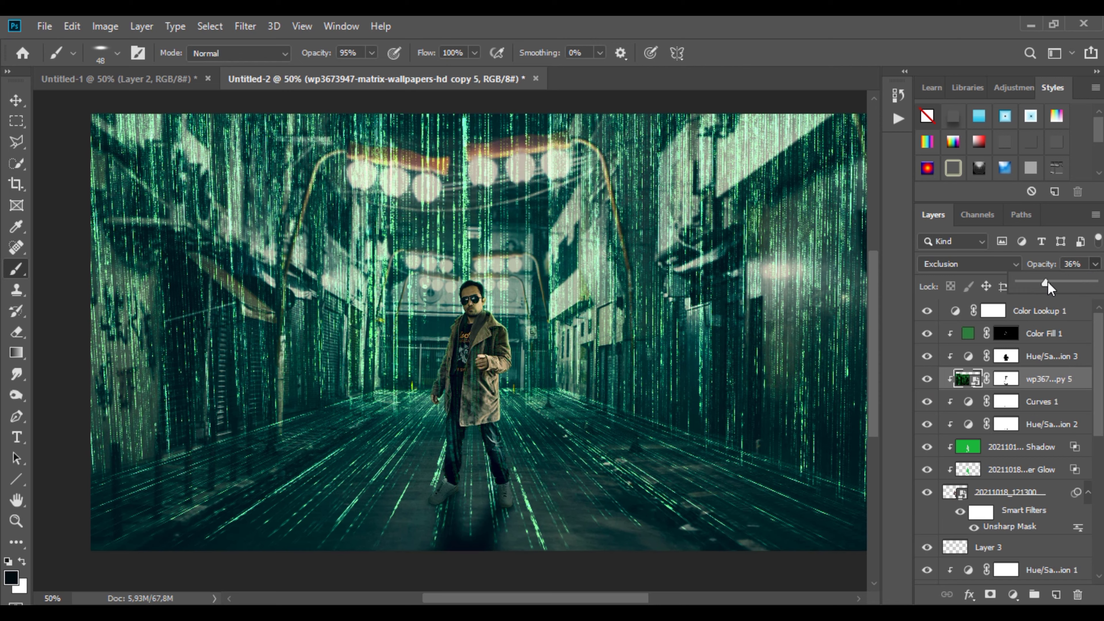
{"action": "left_click_drag", "start_coordinate": [1049, 283], "coordinate": [1099, 284]}
Paint black at 41% brush opacity on the copy 5 Matrix layer's mask to fade the code over the man's hands, lower coat and trousers
{"action": "left_click", "coordinate": [1006, 378]}
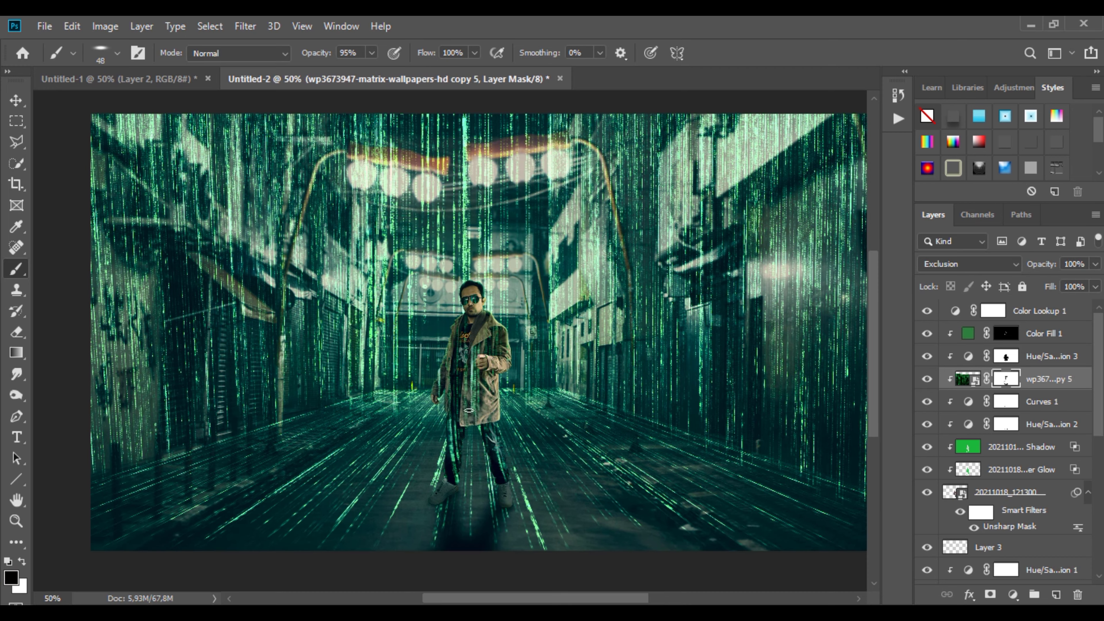
{"action": "scroll", "coordinate": [464, 412], "scroll_direction": "up", "scroll_amount": 4}
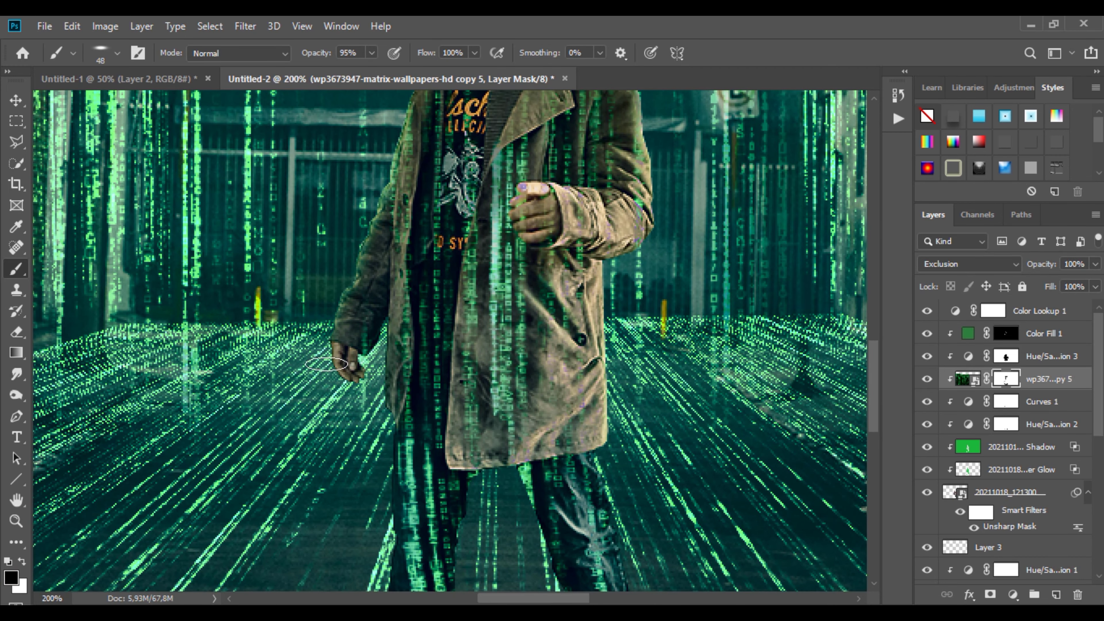
{"action": "left_click_drag", "start_coordinate": [372, 55], "coordinate": [333, 81]}
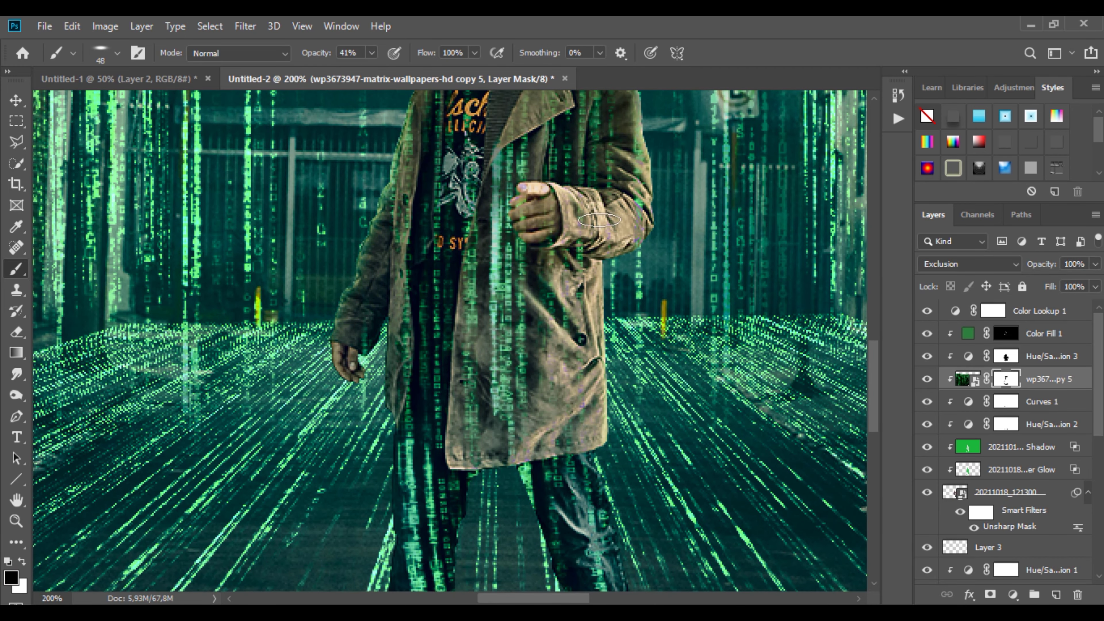
{"action": "mouse_move", "coordinate": [539, 235]}
{"action": "left_mouse_down"}
{"action": "mouse_move", "coordinate": [503, 391]}
{"action": "mouse_move", "coordinate": [444, 247]}
{"action": "mouse_move", "coordinate": [406, 277]}
{"action": "mouse_move", "coordinate": [388, 379]}
{"action": "left_mouse_up"}
{"action": "scroll", "coordinate": [415, 456], "scroll_direction": "down", "scroll_amount": 3}
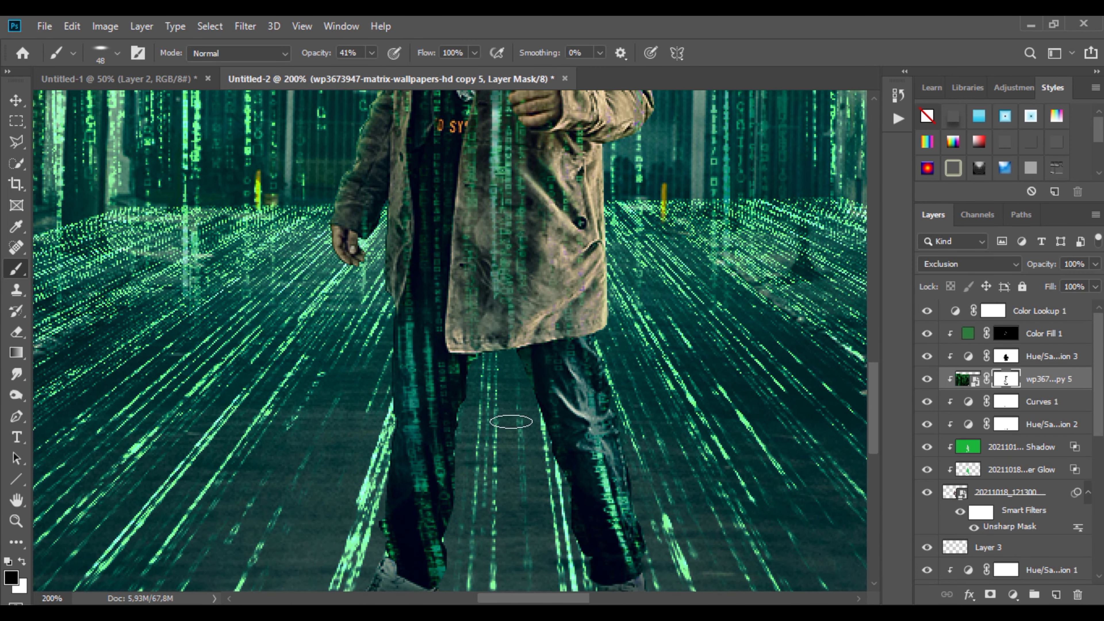
{"action": "mouse_move", "coordinate": [428, 341]}
{"action": "left_mouse_down"}
{"action": "mouse_move", "coordinate": [475, 413]}
{"action": "mouse_move", "coordinate": [452, 538]}
{"action": "mouse_move", "coordinate": [375, 546]}
{"action": "mouse_move", "coordinate": [380, 557]}
{"action": "mouse_move", "coordinate": [389, 468]}
{"action": "left_mouse_up"}
Fade the Matrix code over the coat's shoulders and sleeves by painting black on the copy 5 layer mask
{"action": "scroll", "coordinate": [390, 467], "scroll_direction": "up", "scroll_amount": 3}
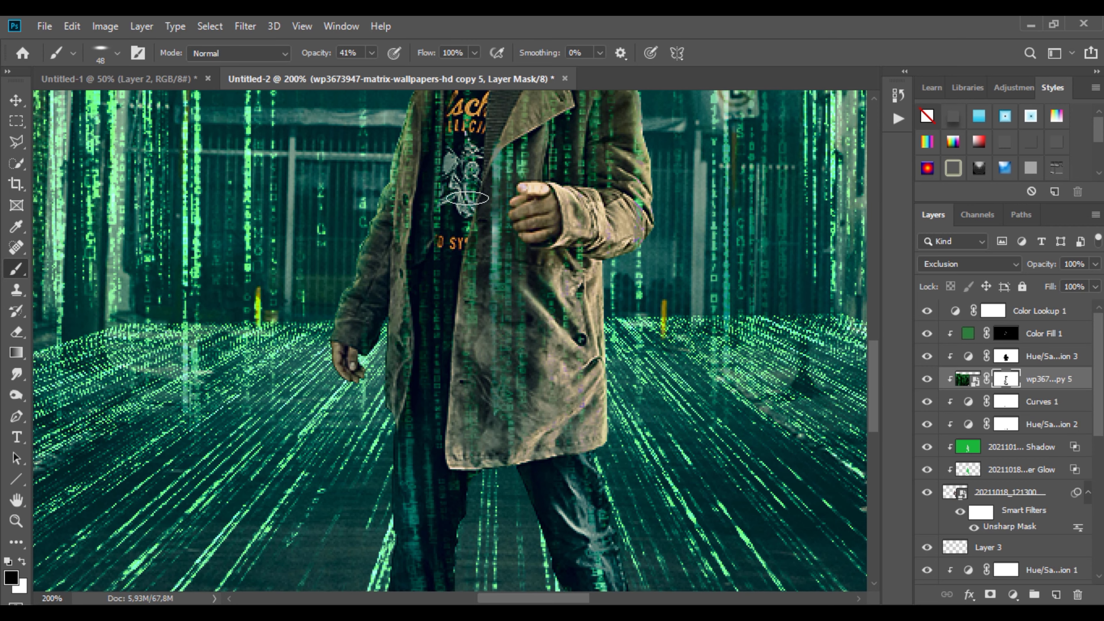
{"action": "scroll", "coordinate": [446, 388], "scroll_direction": "up", "scroll_amount": 5}
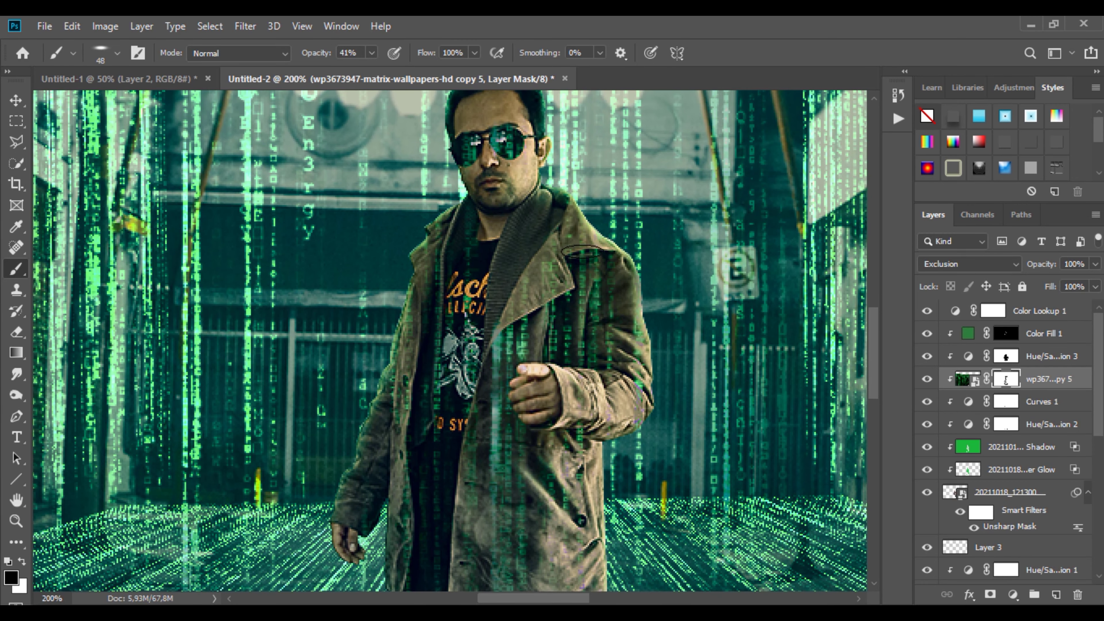
{"action": "mouse_move", "coordinate": [583, 256]}
{"action": "left_mouse_down"}
{"action": "mouse_move", "coordinate": [566, 237]}
{"action": "mouse_move", "coordinate": [617, 310]}
{"action": "mouse_move", "coordinate": [609, 328]}
{"action": "mouse_move", "coordinate": [647, 360]}
{"action": "mouse_move", "coordinate": [626, 502]}
{"action": "mouse_move", "coordinate": [590, 423]}
{"action": "mouse_move", "coordinate": [603, 396]}
{"action": "left_mouse_up"}
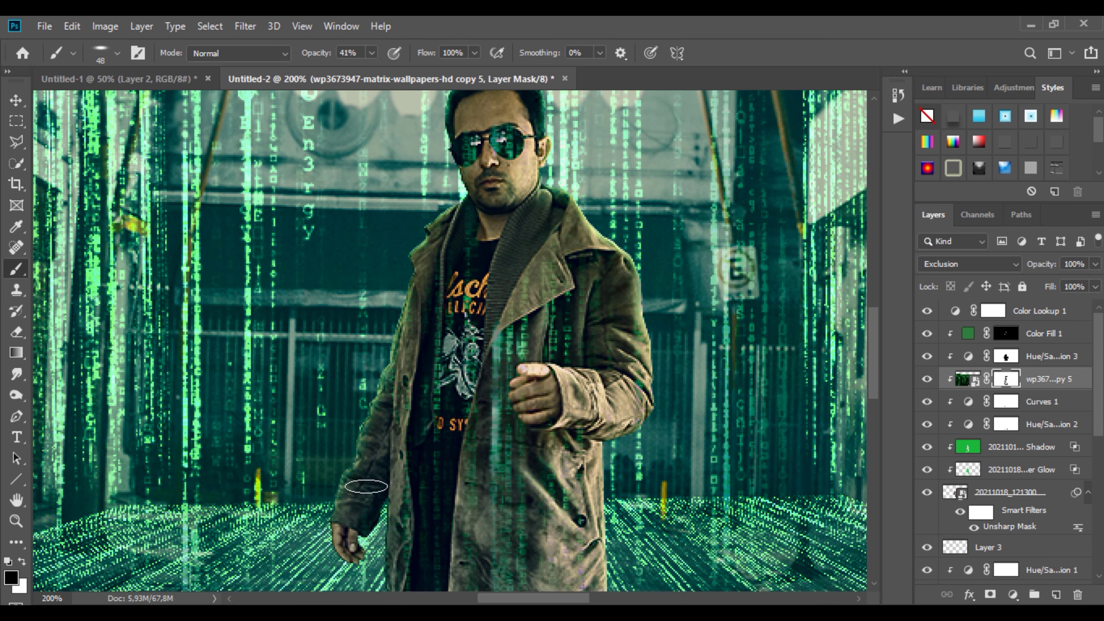
Stamp all visible layers into a new merged layer above Color Lookup 1
{"action": "scroll", "coordinate": [436, 293], "scroll_direction": "down", "scroll_amount": 2}
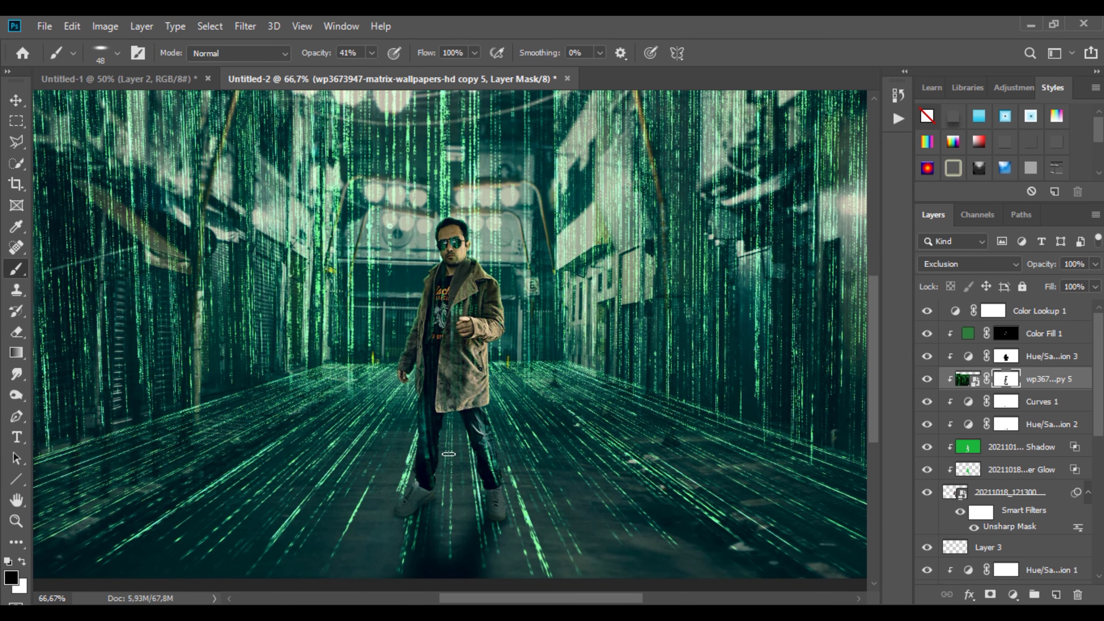
{"action": "scroll", "coordinate": [425, 387], "scroll_direction": "down", "scroll_amount": 1}
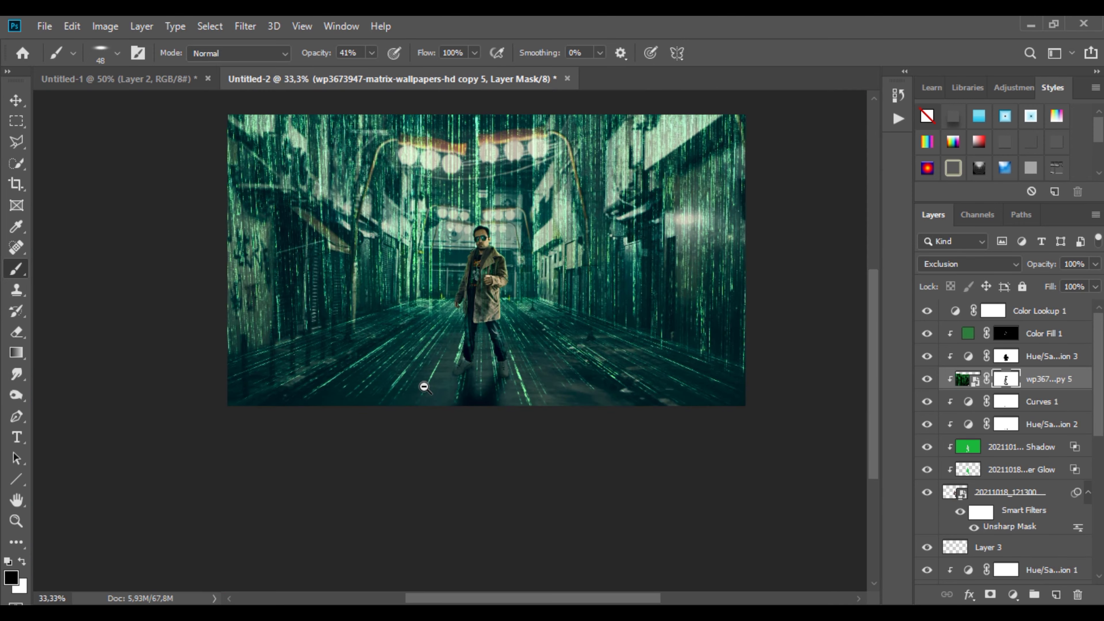
{"action": "scroll", "coordinate": [435, 331], "scroll_direction": "up", "scroll_amount": 1}
{"action": "left_click", "coordinate": [357, 309], "text": "ctrl+alt"}
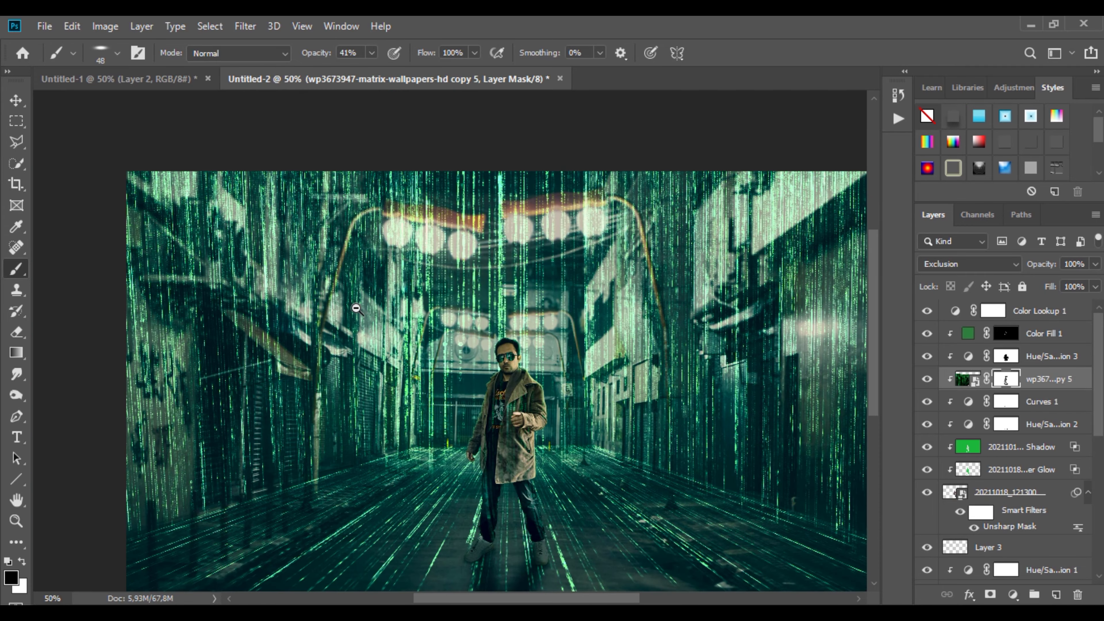
{"action": "left_click_drag", "start_coordinate": [516, 370], "coordinate": [456, 299]}
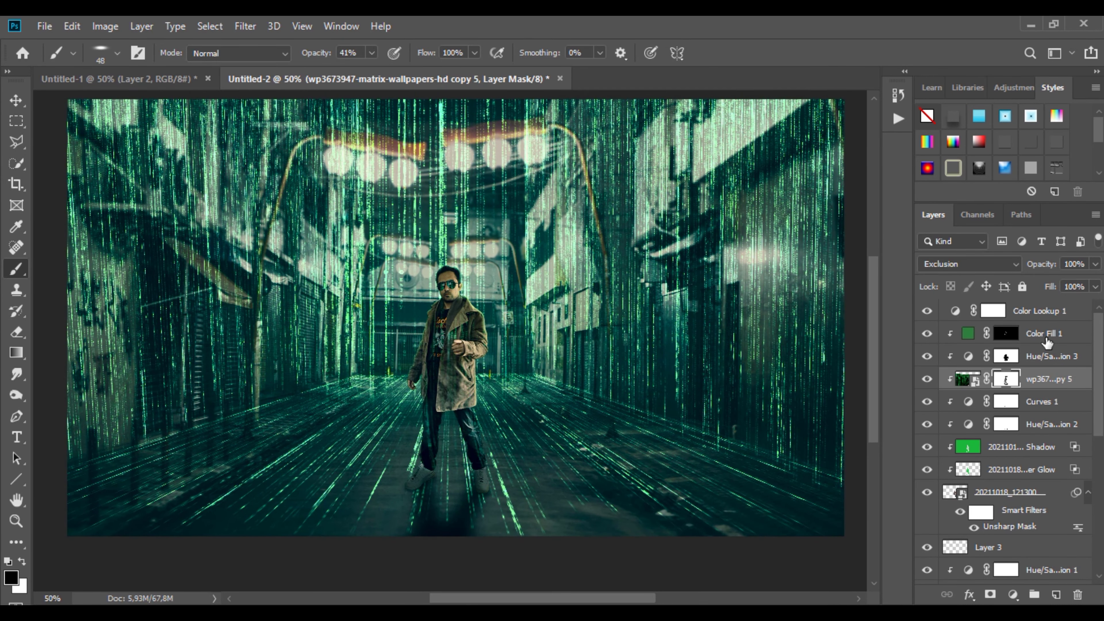
{"action": "left_click", "coordinate": [1058, 313]}
{"action": "key", "text": "ctrl+shift+alt+e"}
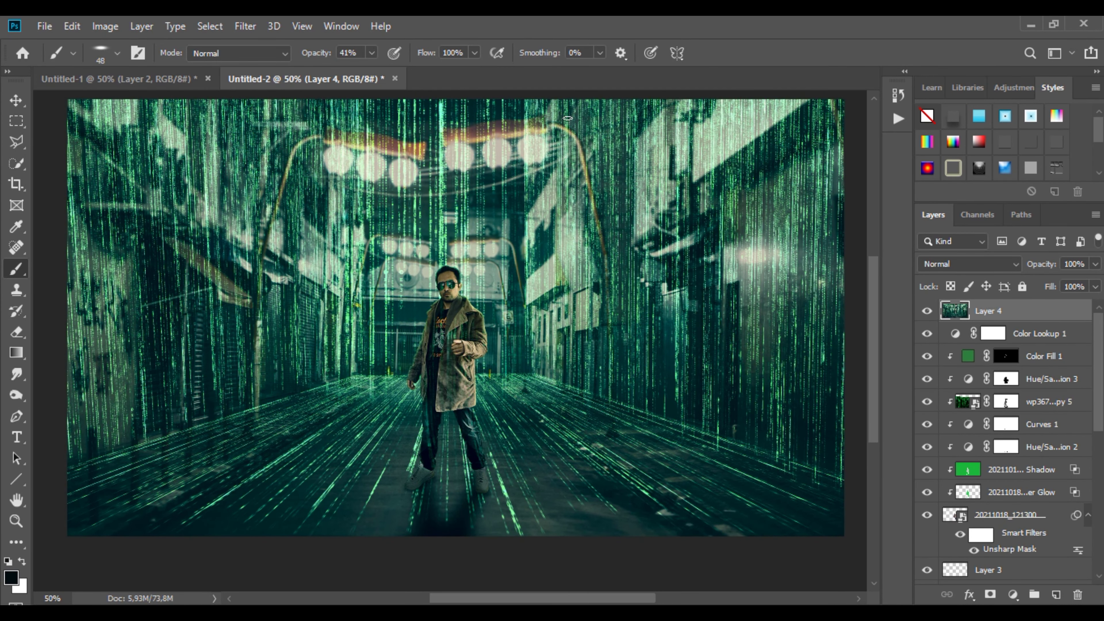
Apply Camera Raw basic adjustments to the merged layer: Contrast +36, Highlights -18, Shadows +36, Whites +21, Blacks +2, Vibrance +20 and Texture +32
{"action": "left_click", "coordinate": [245, 26]}
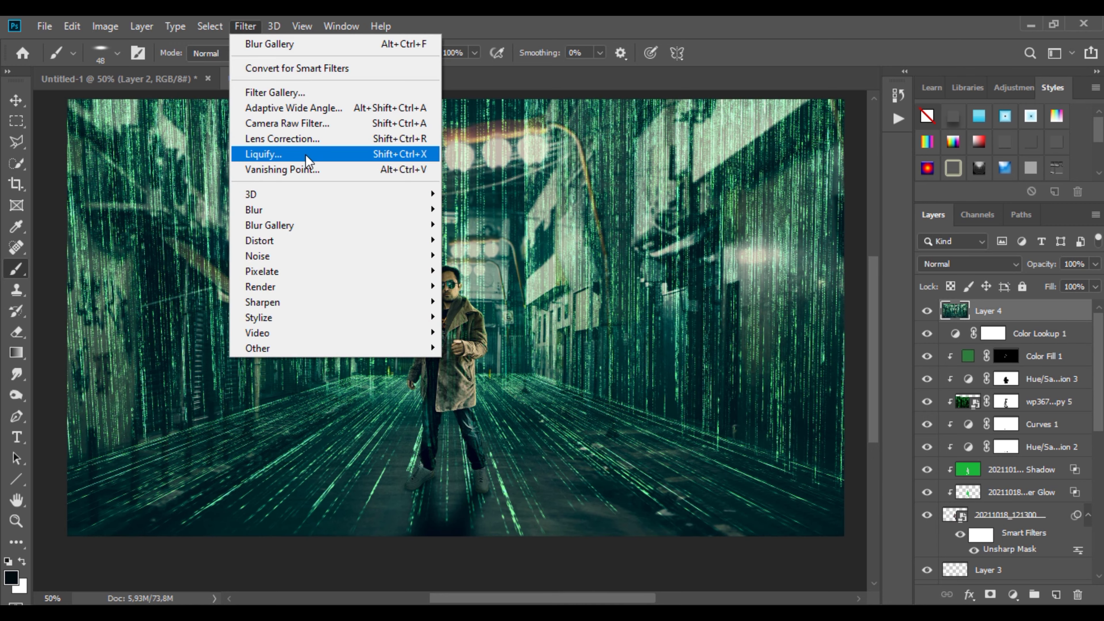
{"action": "left_click", "coordinate": [309, 126]}
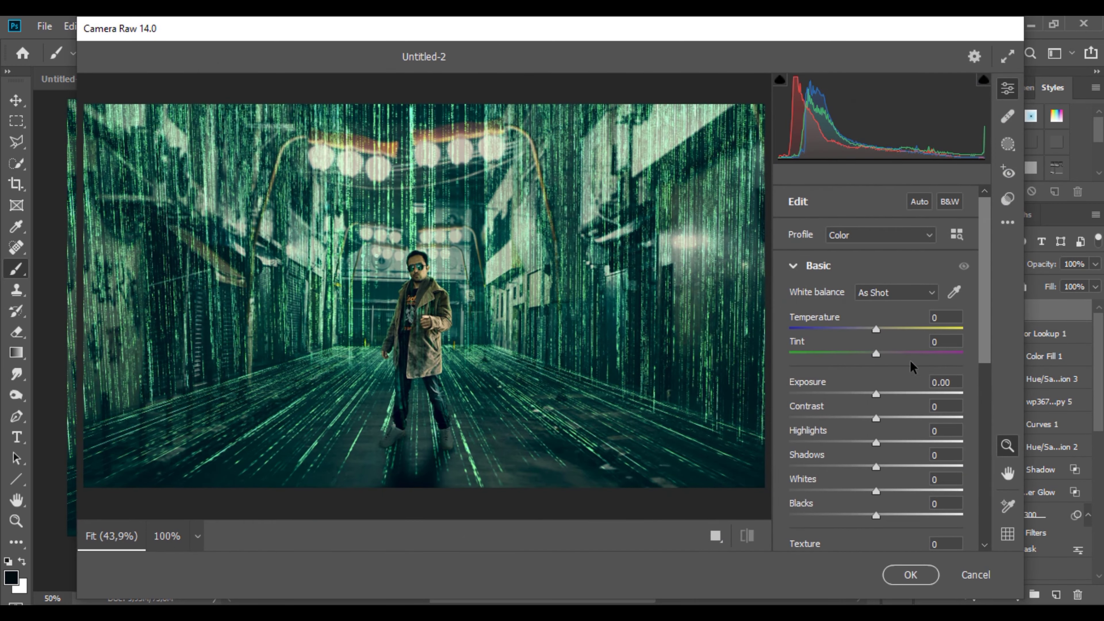
{"action": "left_click_drag", "start_coordinate": [885, 422], "coordinate": [894, 490]}
{"action": "scroll", "coordinate": [875, 517], "scroll_direction": "down", "scroll_amount": 4}
{"action": "scroll", "coordinate": [874, 477], "scroll_direction": "down", "scroll_amount": 1}
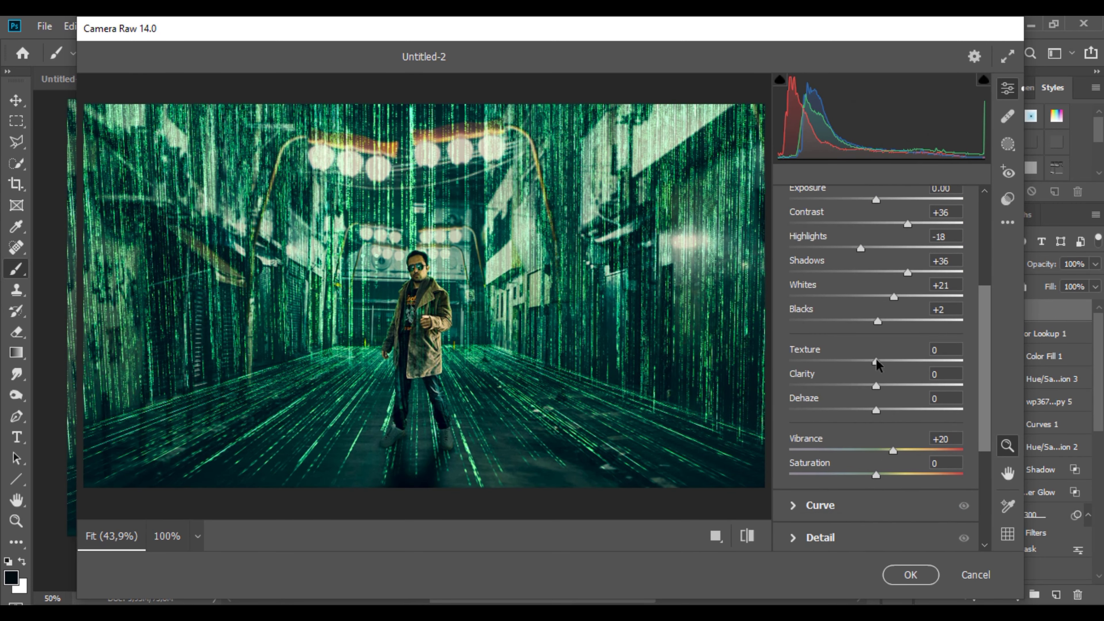
{"action": "left_click_drag", "start_coordinate": [876, 362], "coordinate": [904, 370]}
{"action": "scroll", "coordinate": [868, 450], "scroll_direction": "down", "scroll_amount": 5}
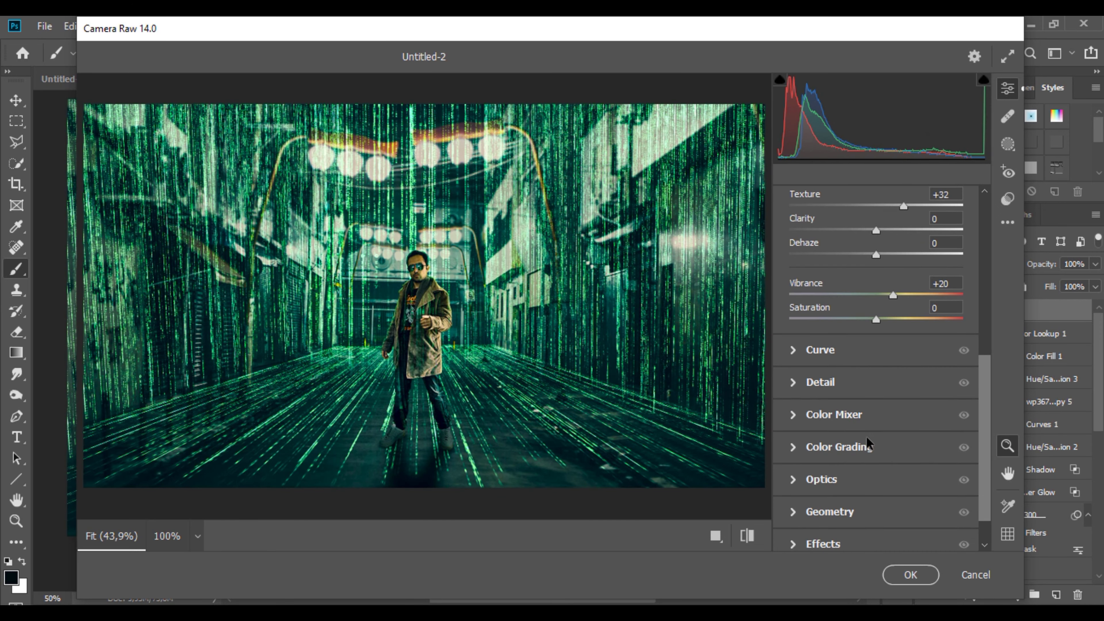
Apply the favourite preset Color - Natural at amount 100 and return to the Camera Raw edit settings
{"action": "left_click", "coordinate": [1007, 199]}
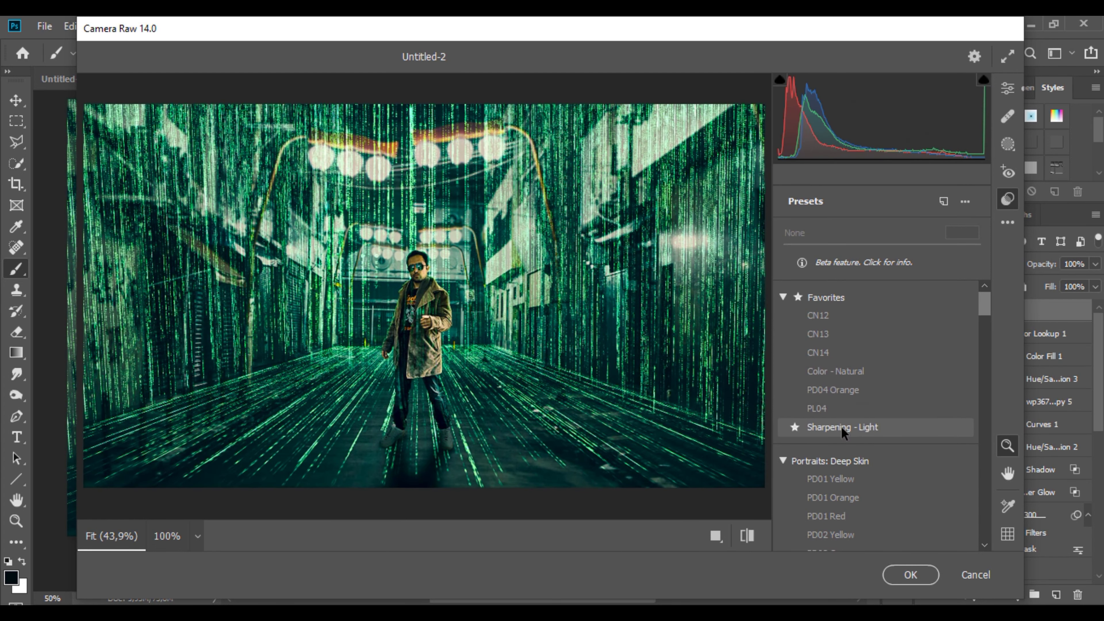
{"action": "left_click", "coordinate": [836, 371]}
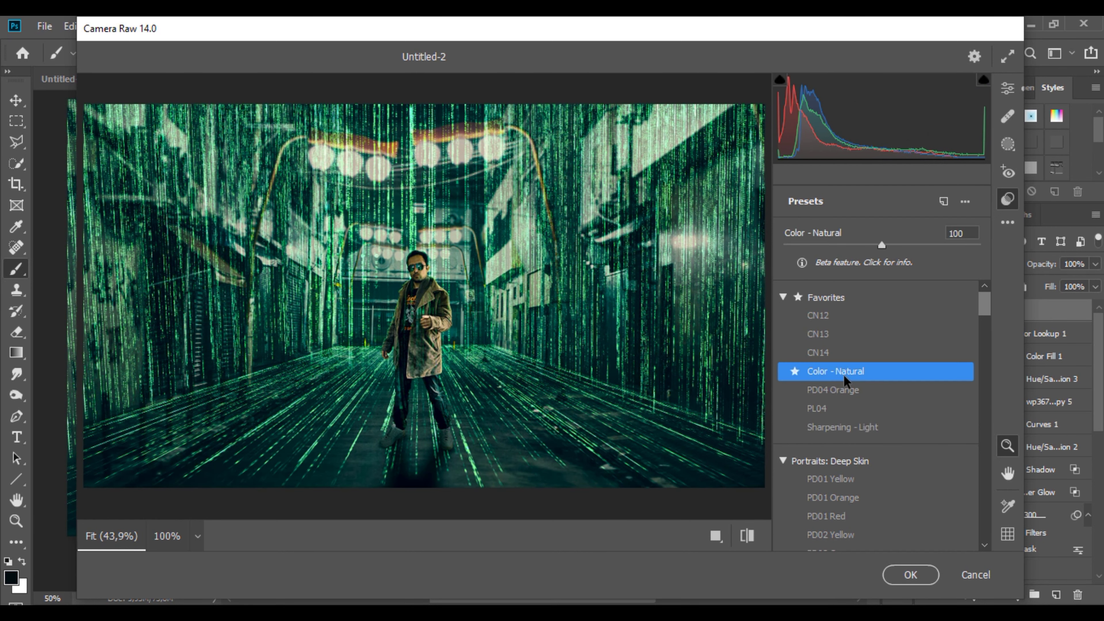
{"action": "left_click", "coordinate": [1008, 146]}
{"action": "left_click", "coordinate": [1008, 116]}
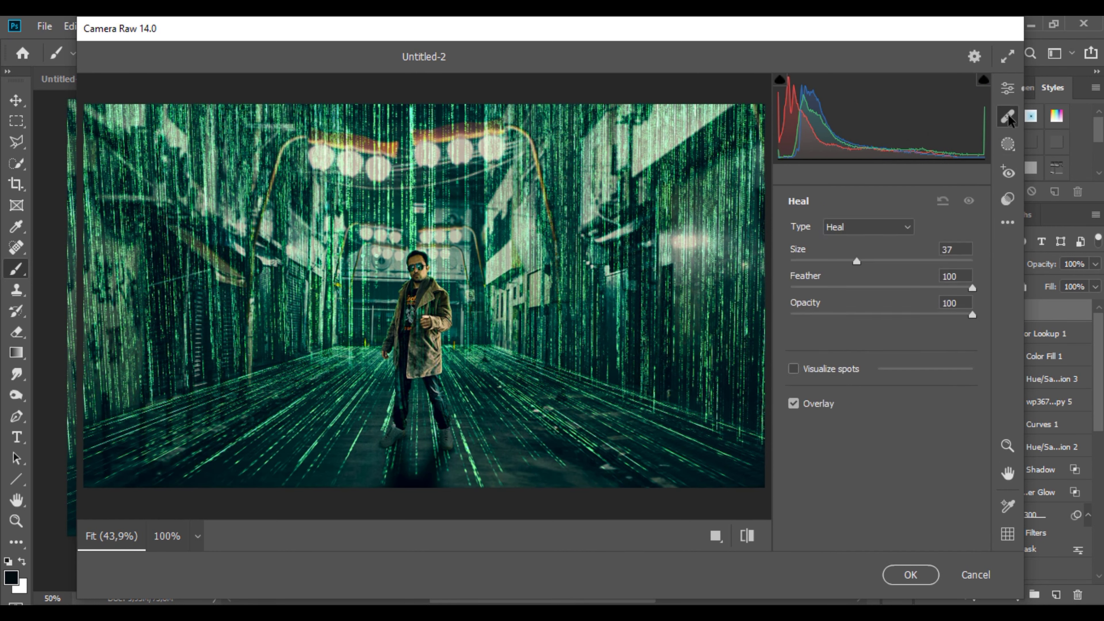
{"action": "left_click", "coordinate": [1007, 88]}
Show all HSL adjustments together in the Color Mixer and set the Greens hue to +4
{"action": "scroll", "coordinate": [837, 393], "scroll_direction": "down", "scroll_amount": 2}
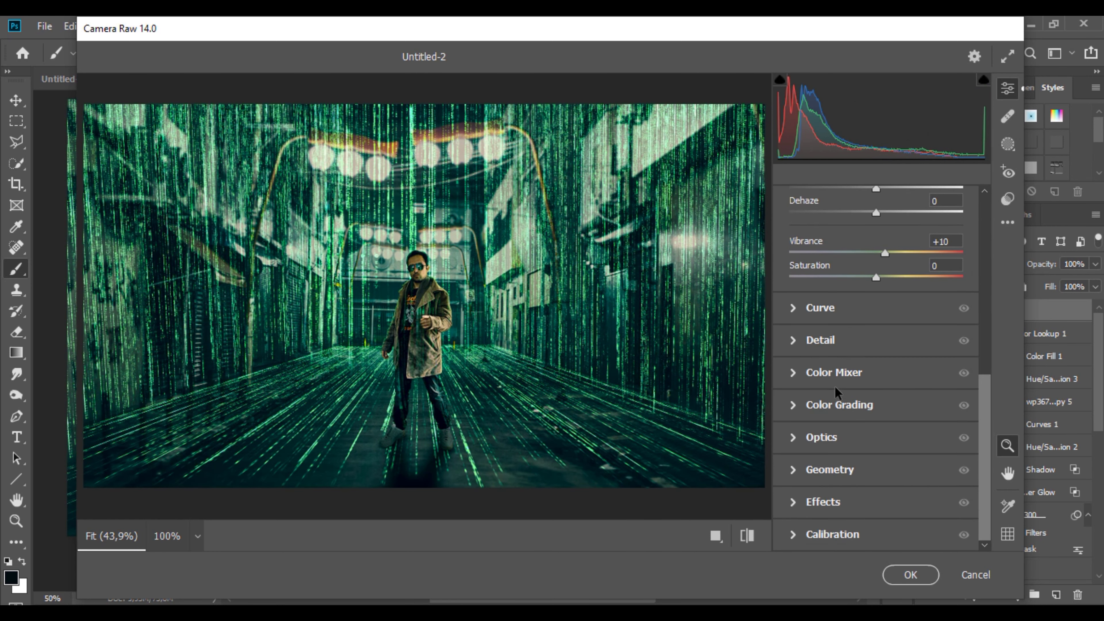
{"action": "left_click", "coordinate": [801, 377]}
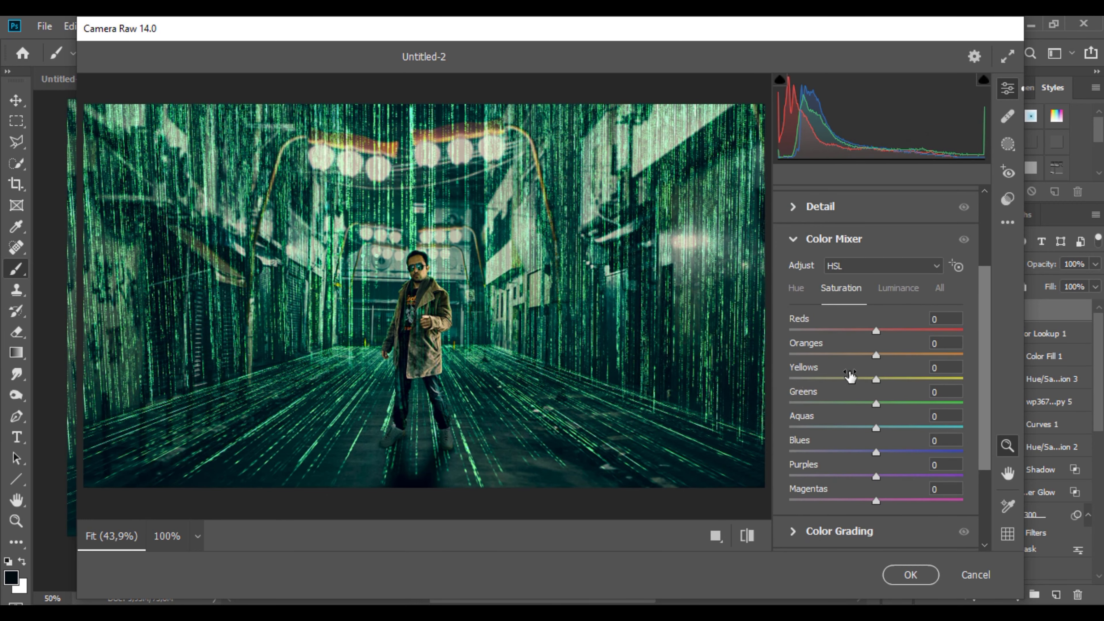
{"action": "scroll", "coordinate": [854, 392], "scroll_direction": "down", "scroll_amount": 2}
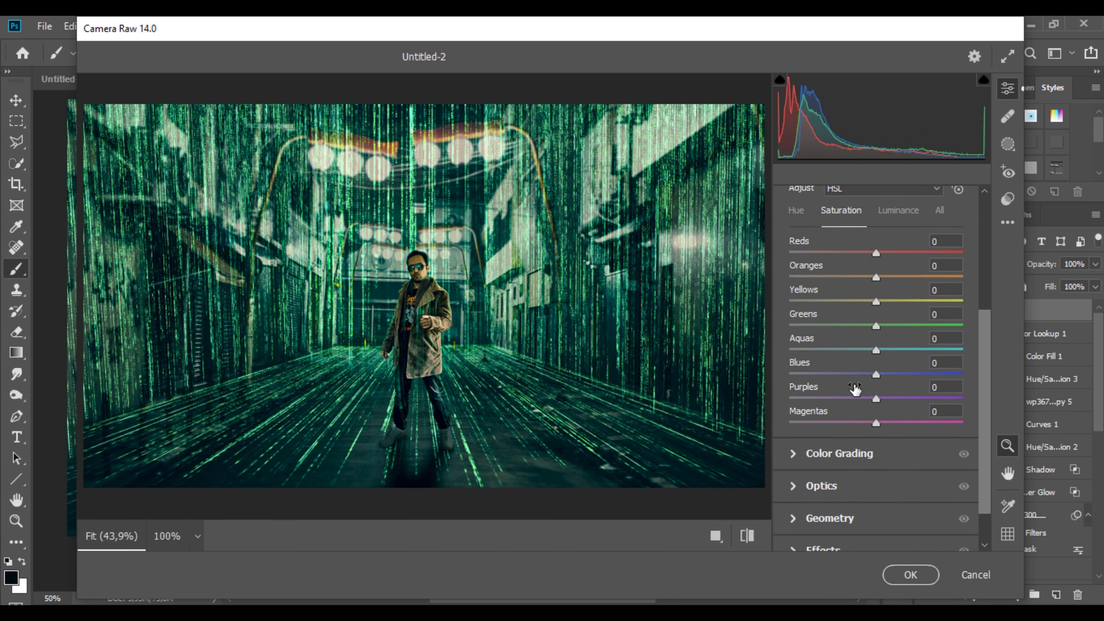
{"action": "left_click", "coordinate": [911, 214]}
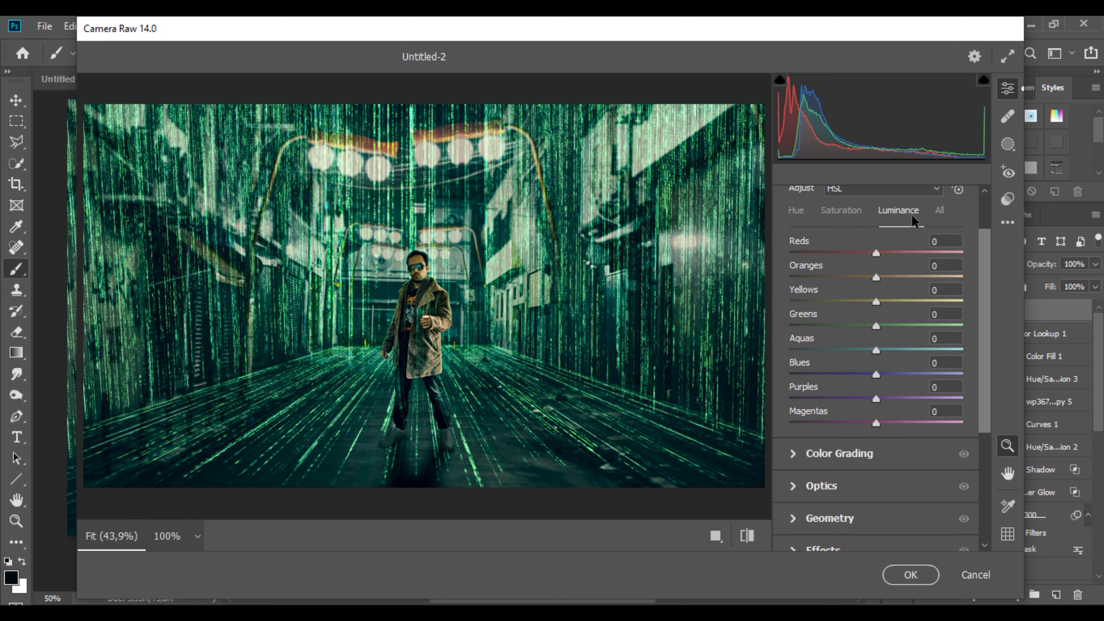
{"action": "left_click", "coordinate": [934, 213]}
{"action": "mouse_move", "coordinate": [882, 347]}
{"action": "left_mouse_down"}
{"action": "mouse_move", "coordinate": [941, 346]}
{"action": "mouse_move", "coordinate": [882, 358]}
{"action": "left_mouse_up"}
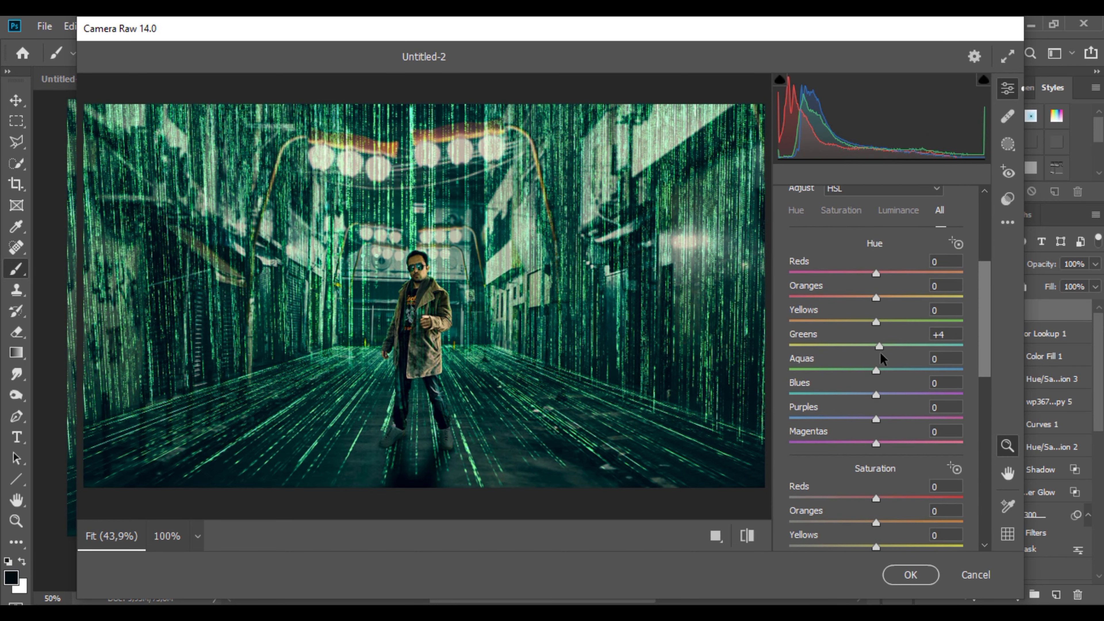
Set the Yellows saturation to -32 and the Greens luminance to -11 in the Color Mixer
{"action": "scroll", "coordinate": [887, 379], "scroll_direction": "down", "scroll_amount": 4}
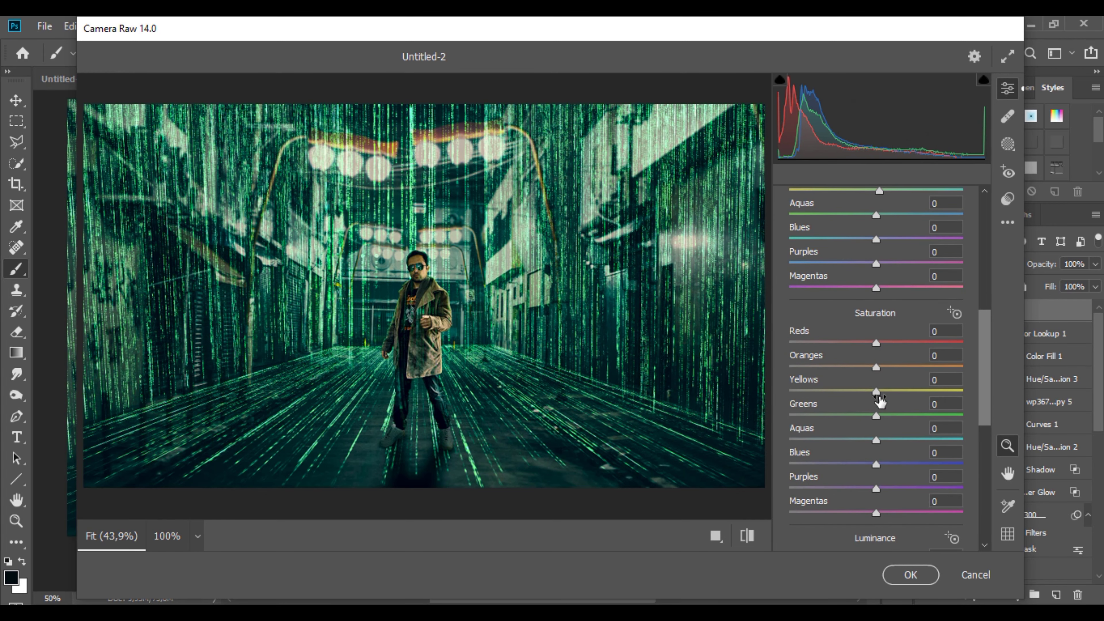
{"action": "left_click_drag", "start_coordinate": [877, 391], "coordinate": [963, 393]}
{"action": "left_click_drag", "start_coordinate": [796, 391], "coordinate": [850, 392]}
{"action": "scroll", "coordinate": [854, 424], "scroll_direction": "down", "scroll_amount": 3}
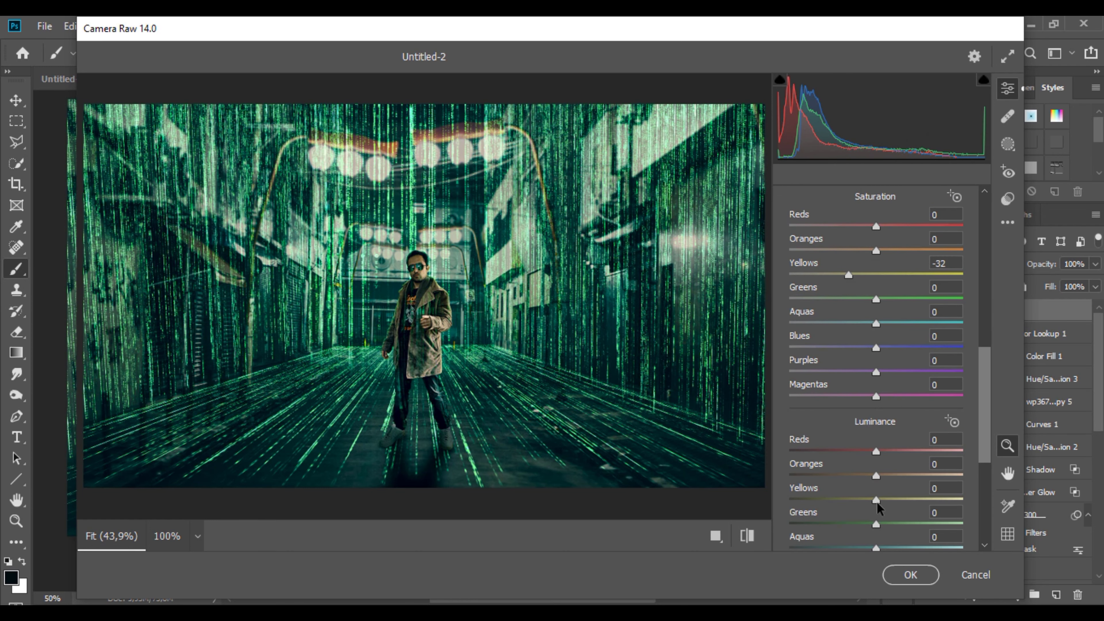
{"action": "left_click_drag", "start_coordinate": [882, 521], "coordinate": [863, 510]}
Grade the highlights green at hue 105, saturation 25, tint the shadows slightly green, and set the midtones to hue 130, saturation 17
{"action": "scroll", "coordinate": [861, 461], "scroll_direction": "down", "scroll_amount": 5}
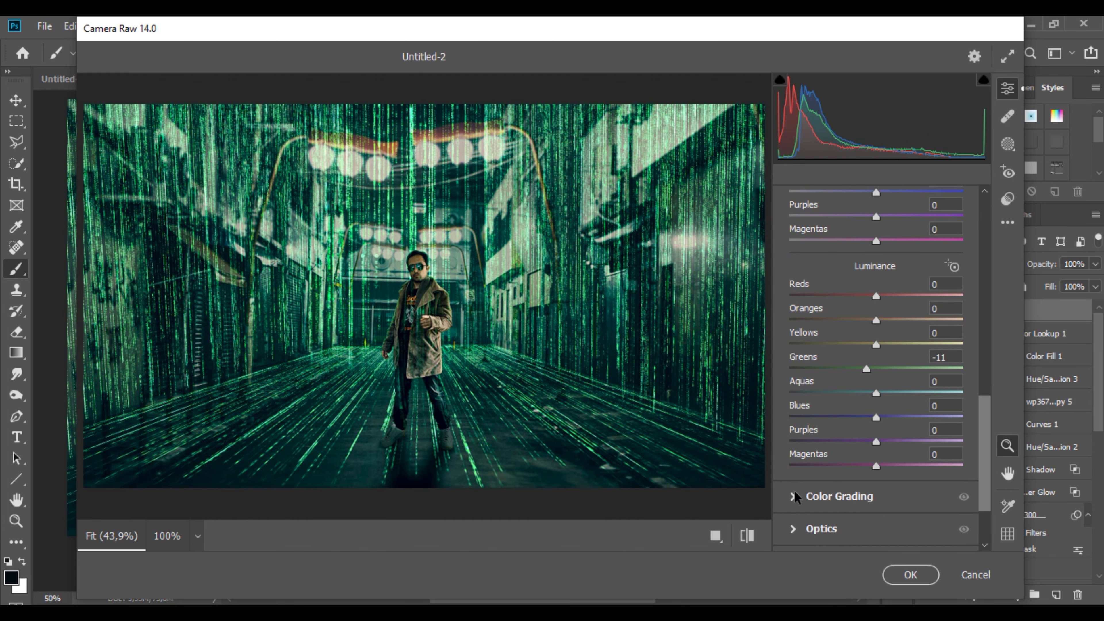
{"action": "left_click", "coordinate": [797, 499]}
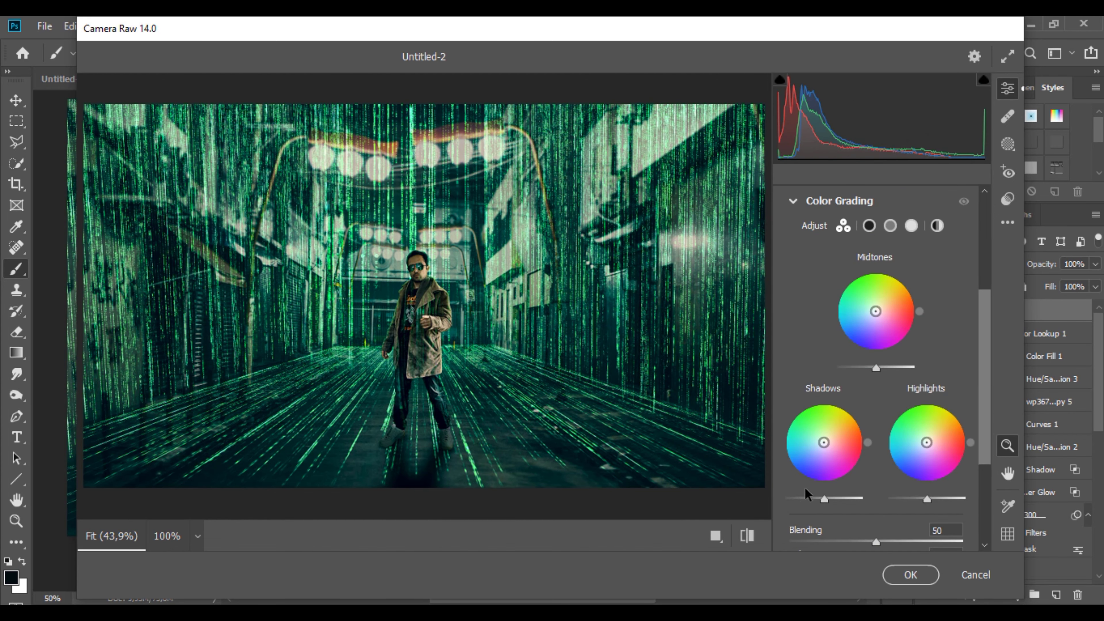
{"action": "mouse_move", "coordinate": [927, 443]}
{"action": "left_mouse_down"}
{"action": "mouse_move", "coordinate": [925, 418]}
{"action": "mouse_move", "coordinate": [924, 430]}
{"action": "left_mouse_up"}
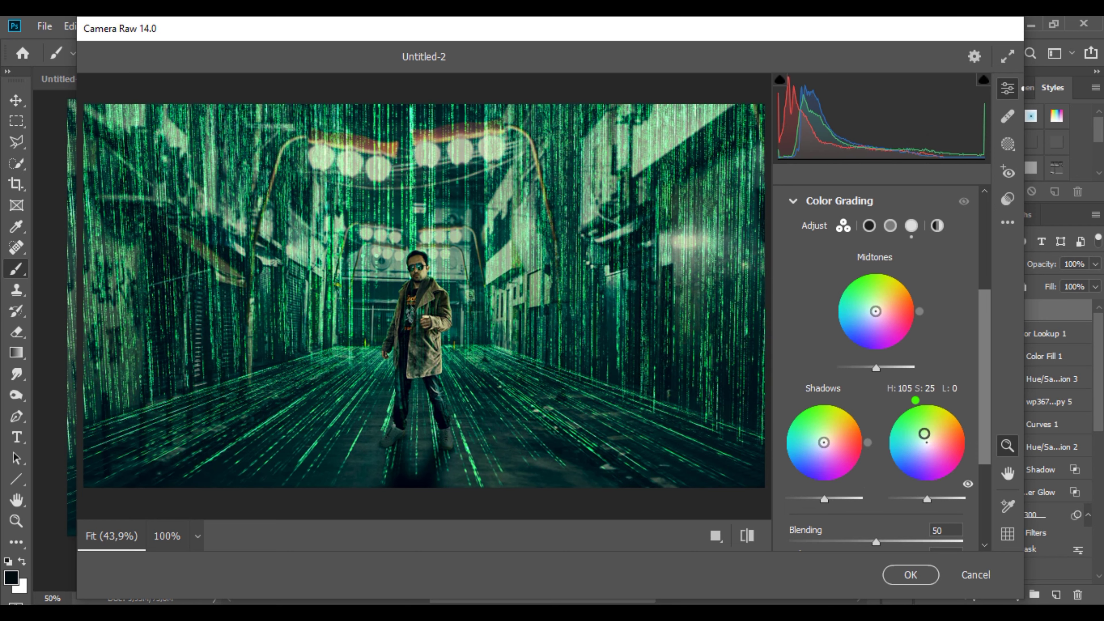
{"action": "left_click_drag", "start_coordinate": [824, 442], "coordinate": [822, 441]}
{"action": "mouse_move", "coordinate": [875, 313]}
{"action": "left_mouse_down"}
{"action": "mouse_move", "coordinate": [893, 323]}
{"action": "mouse_move", "coordinate": [871, 307]}
{"action": "left_mouse_up"}
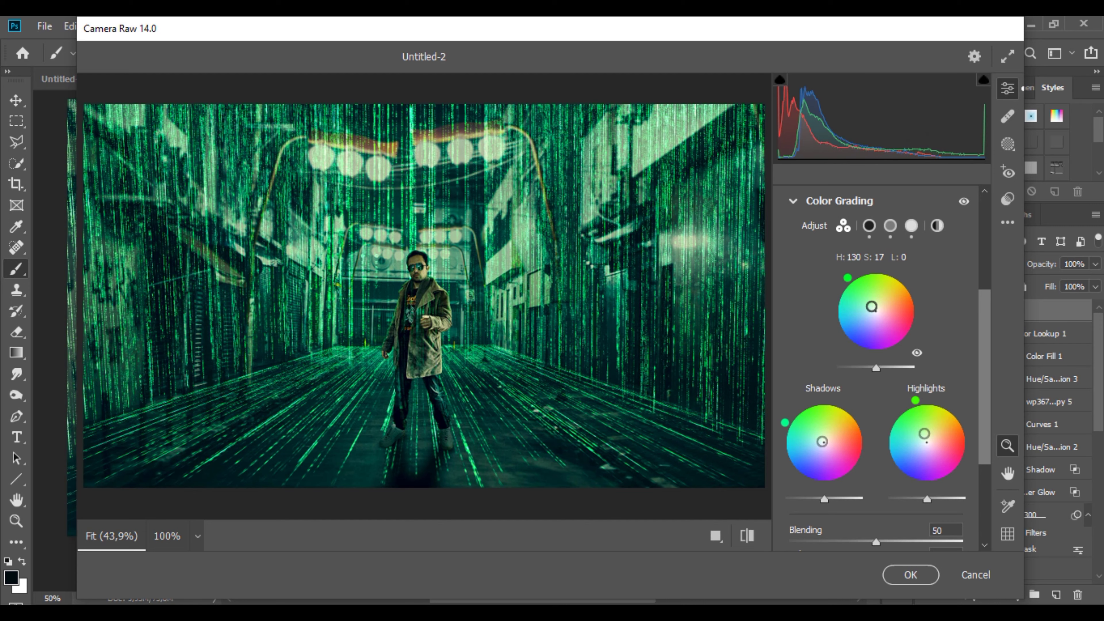
Set the Color Grading balance to -56 and the blending to 43
{"action": "scroll", "coordinate": [823, 507], "scroll_direction": "down", "scroll_amount": 2}
{"action": "left_click_drag", "start_coordinate": [880, 489], "coordinate": [813, 489]}
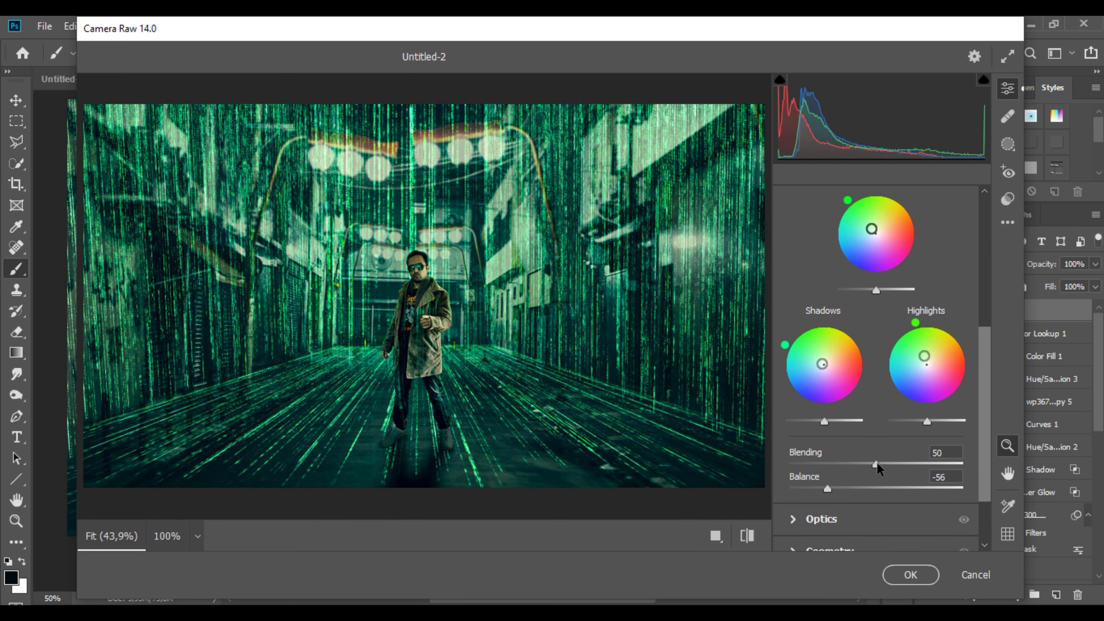
{"action": "mouse_move", "coordinate": [878, 465]}
{"action": "left_mouse_down"}
{"action": "mouse_move", "coordinate": [937, 465]}
{"action": "mouse_move", "coordinate": [822, 467]}
{"action": "mouse_move", "coordinate": [863, 466]}
{"action": "left_mouse_up"}
{"action": "scroll", "coordinate": [863, 467], "scroll_direction": "down", "scroll_amount": 1}
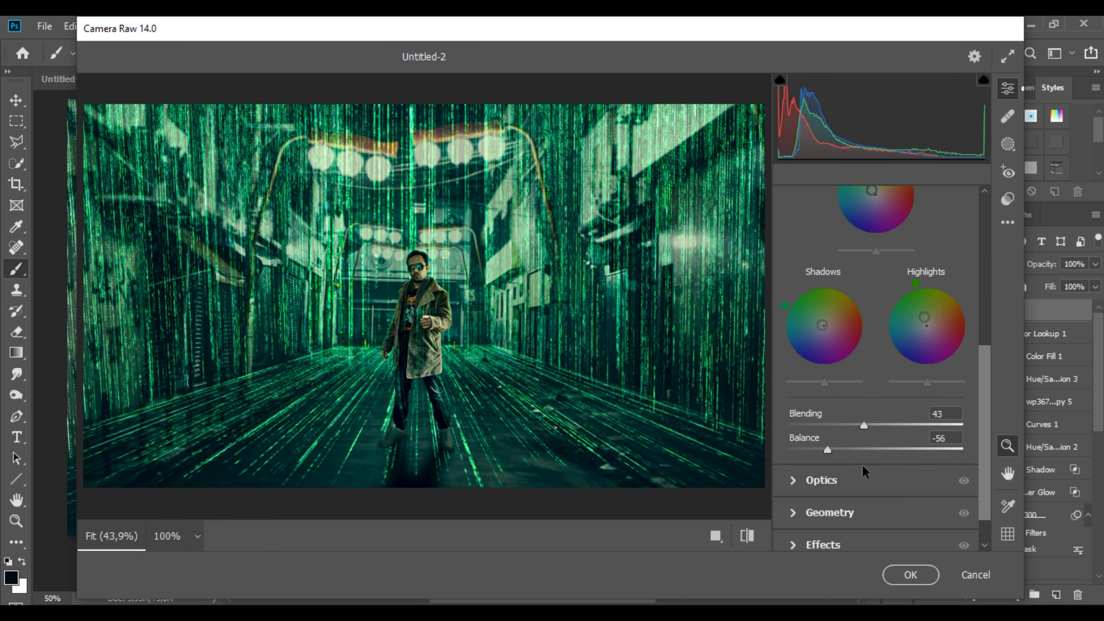